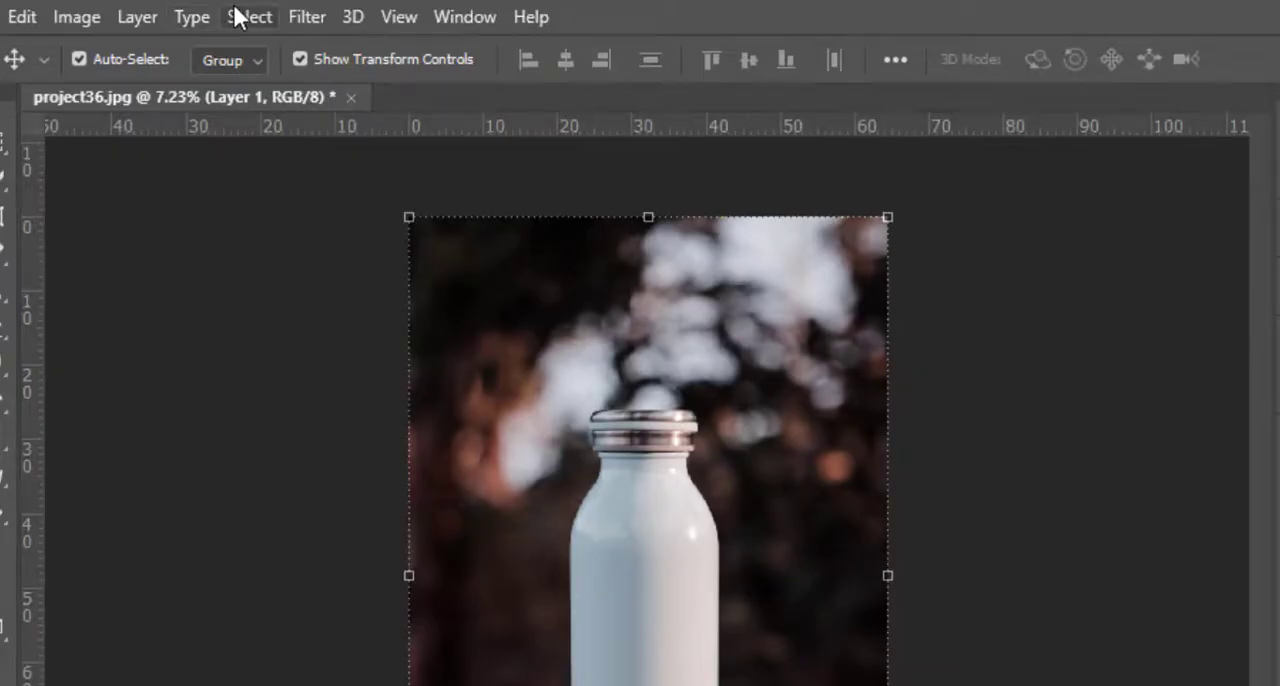
# Load the saved bottle channel of project36.jpg as a new selection.
pyautogui.click(238, 17)
pyautogui.click(420, 614)
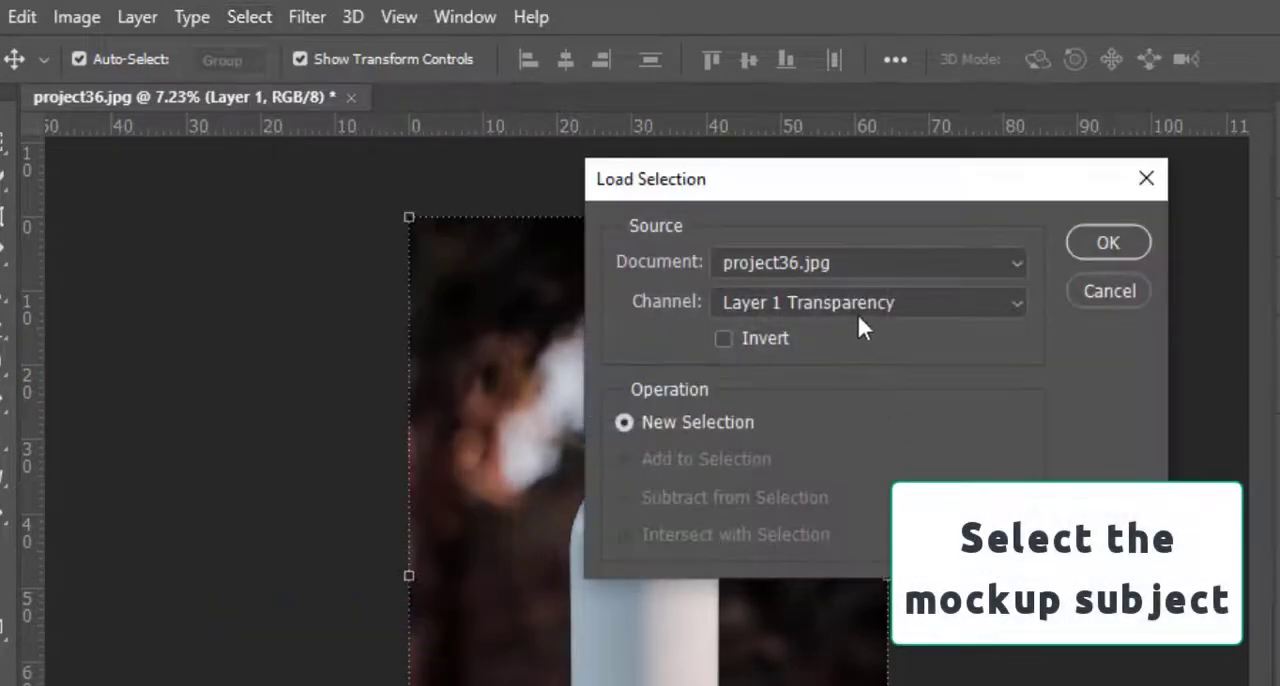
pyautogui.click(777, 306)
pyautogui.click(735, 380)
pyautogui.click(771, 308)
pyautogui.click(745, 426)
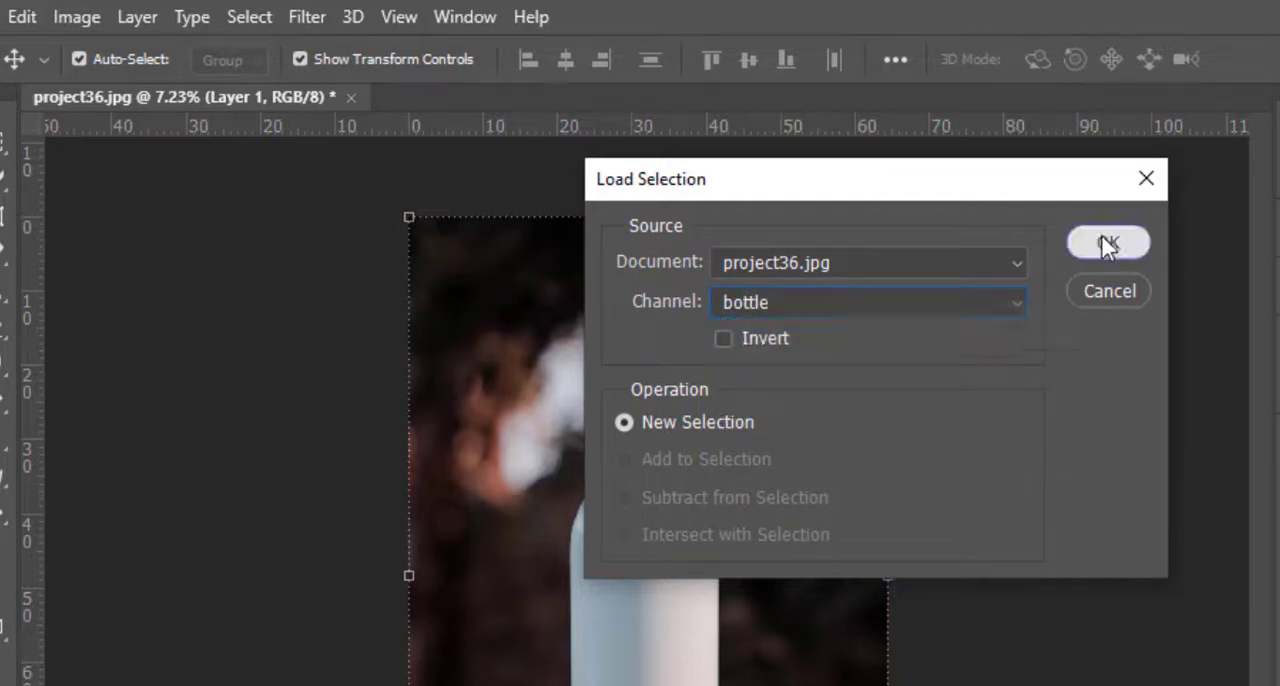
pyautogui.click(1107, 247)
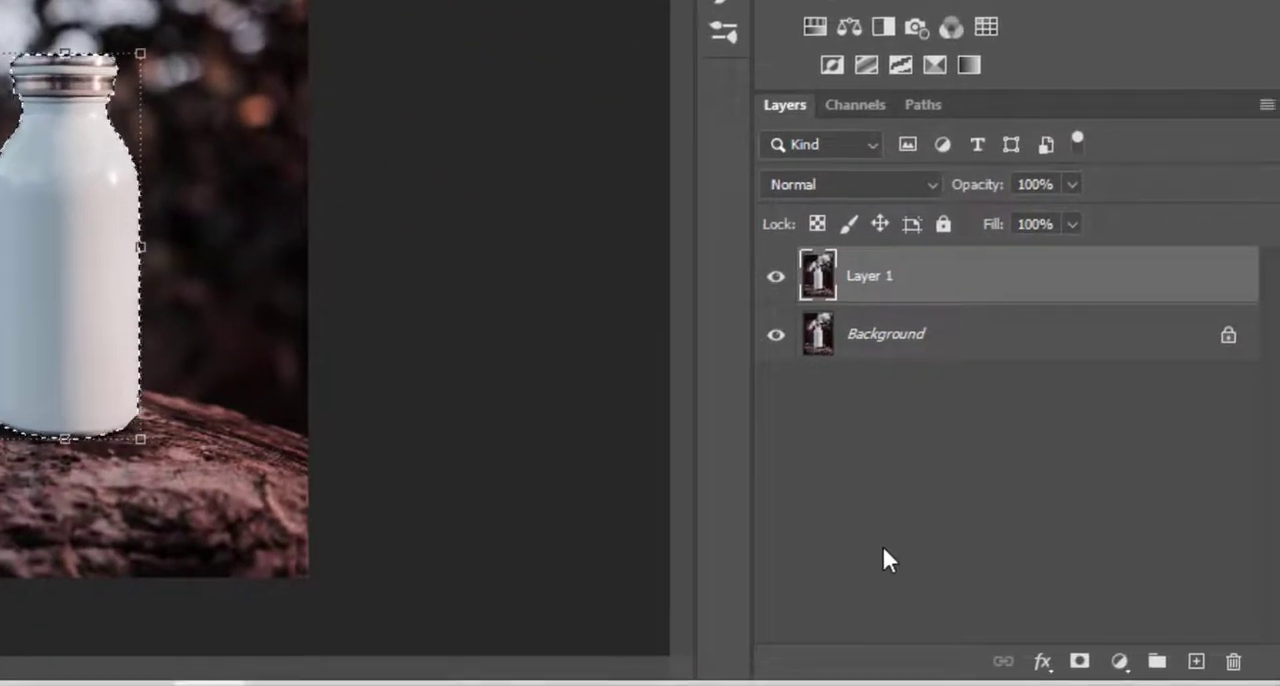
# Add a Hue/Saturation adjustment layer and a Curves adjustment layer above Layer 1, both masked to the bottle selection.
pyautogui.click(1279, 685)
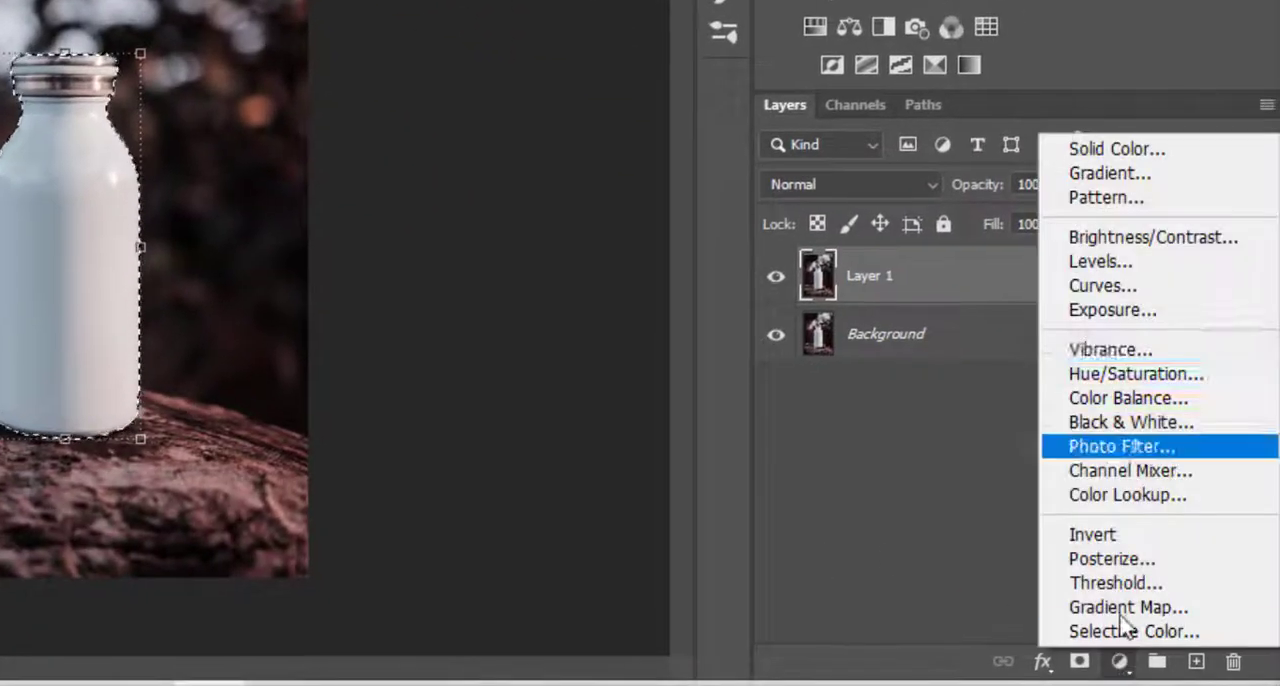
pyautogui.click(1140, 373)
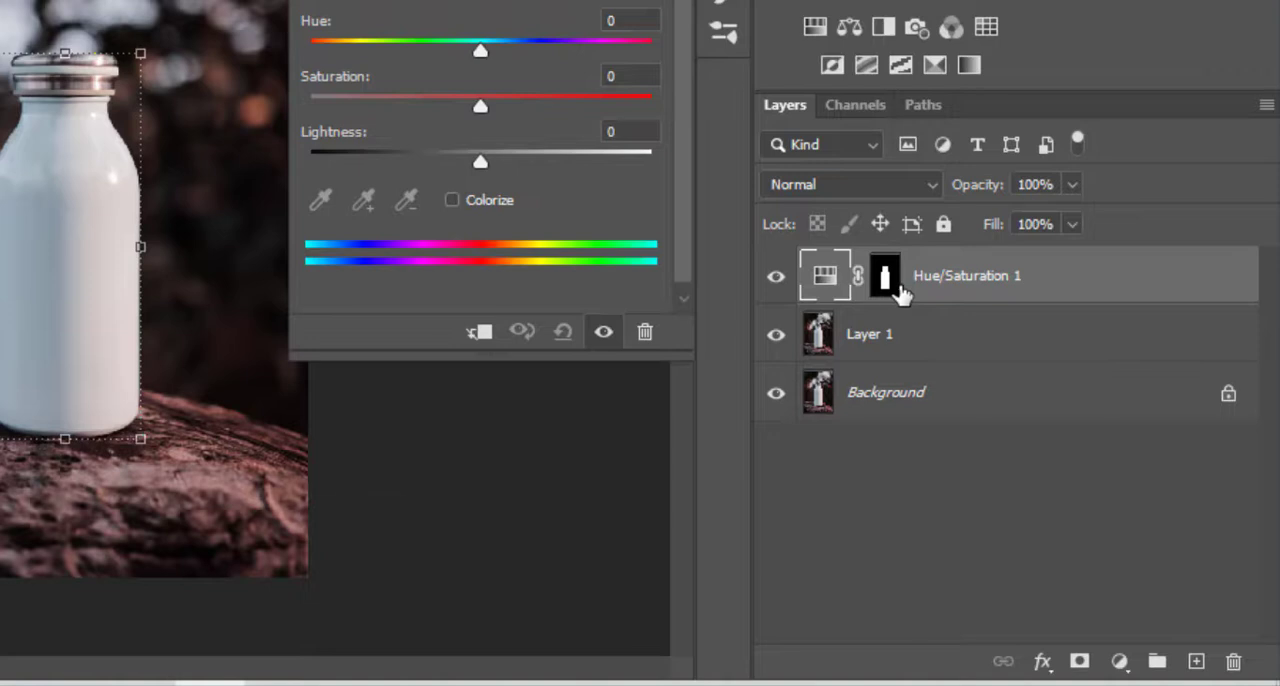
pyautogui.keyDown('ctrl'); pyautogui.click(896, 286); pyautogui.keyUp('ctrl')
pyautogui.click(1120, 662)
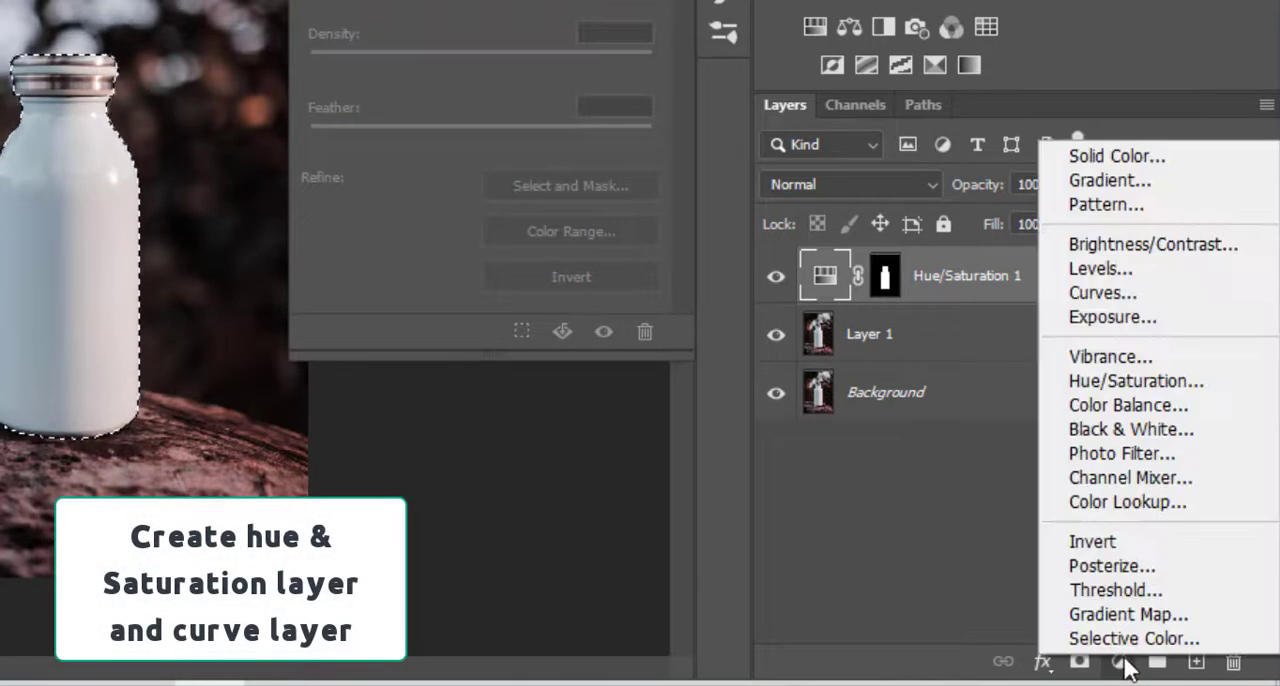
pyautogui.click(1103, 293)
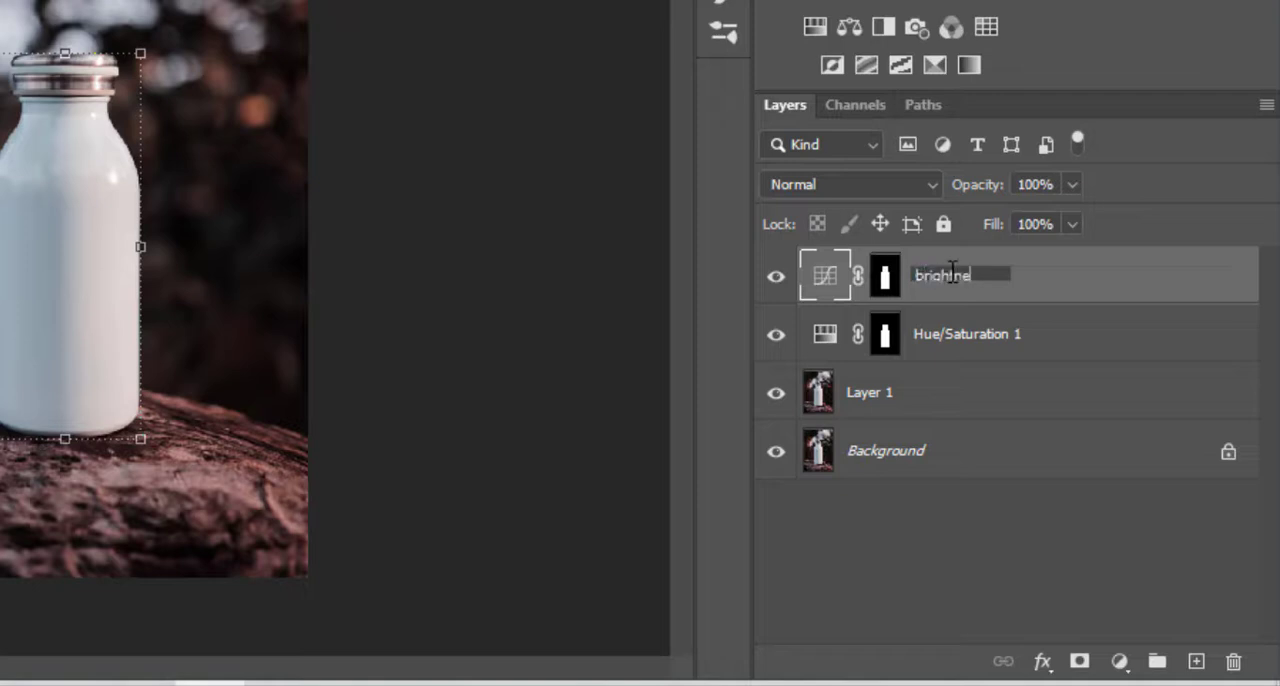
# Rename the Hue/Saturation adjustment layer as desaturation.
pyautogui.doubleClick(995, 336)
pyautogui.write('desat')
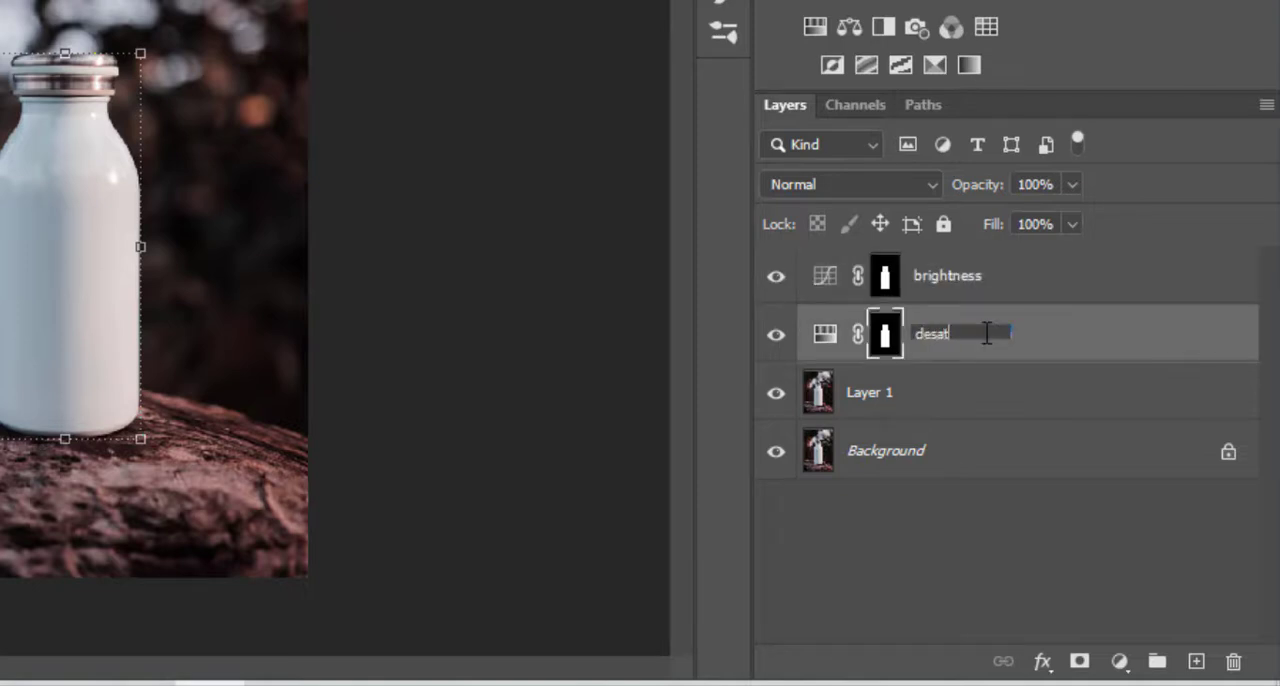
pyautogui.write('uration')
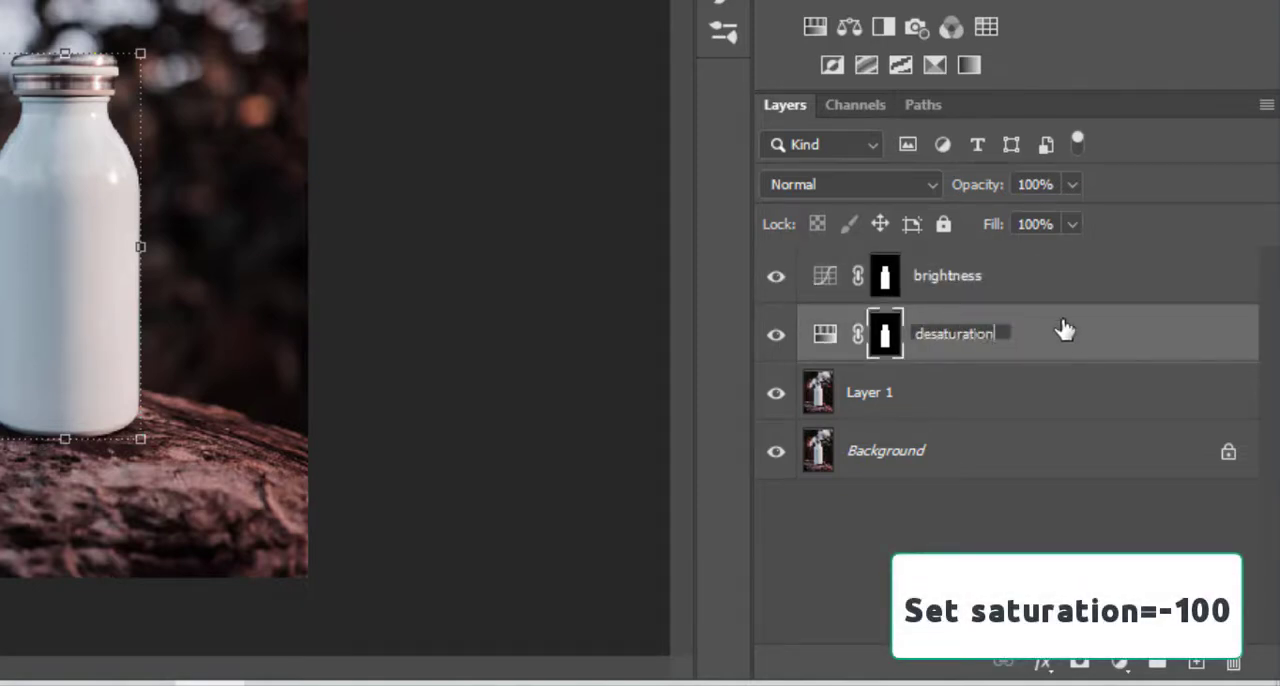
# Set the saturation of the desaturation adjustment layer to -100.
pyautogui.doubleClick(820, 335)
pyautogui.moveTo(484, 108); pyautogui.dragTo(272, 97)
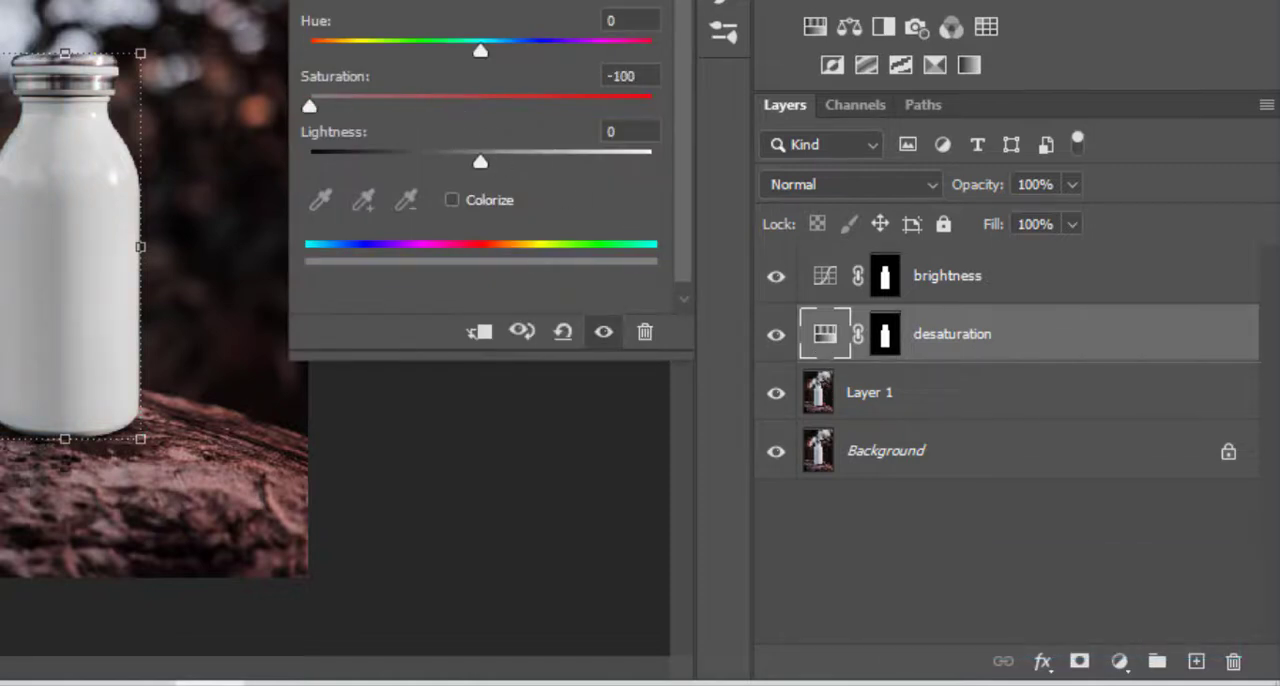
pyautogui.click(942, 348)
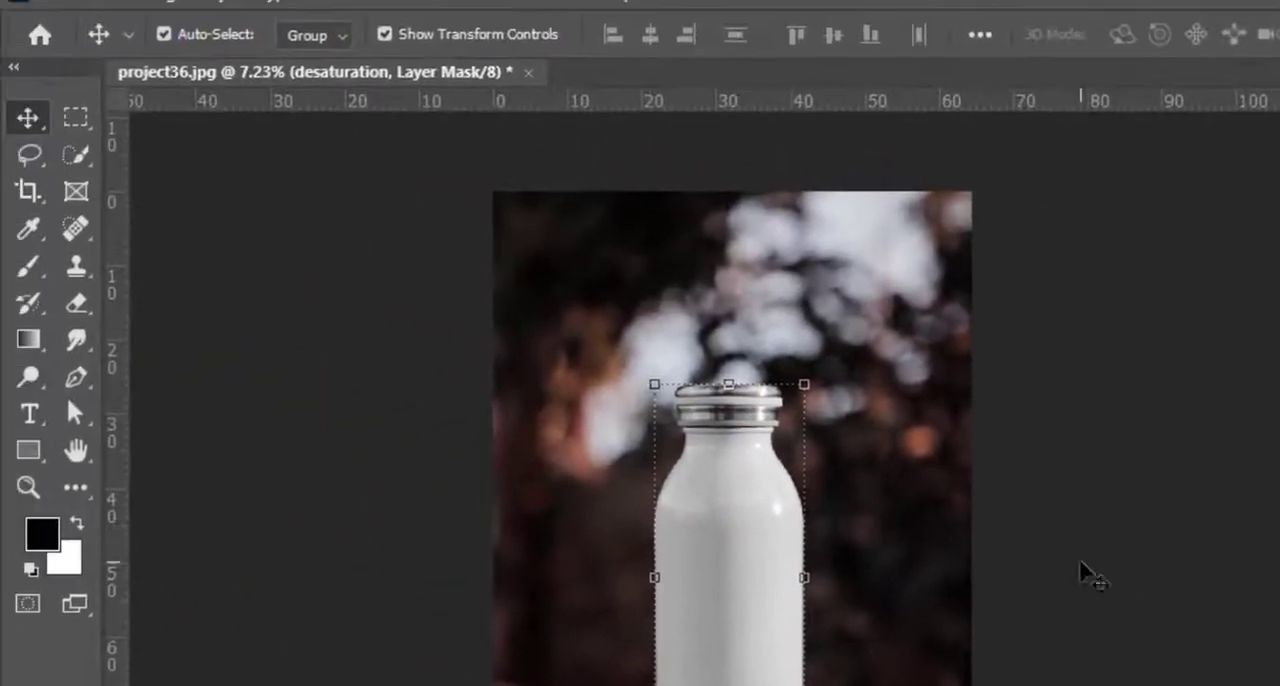
# Draw a rectangle shape of about 1784 x 3946 px that covers the whole bottle, above the brightness layer.
pyautogui.click(415, 222)
pyautogui.scroll(4, 872, 610)
pyautogui.click(699, 592)
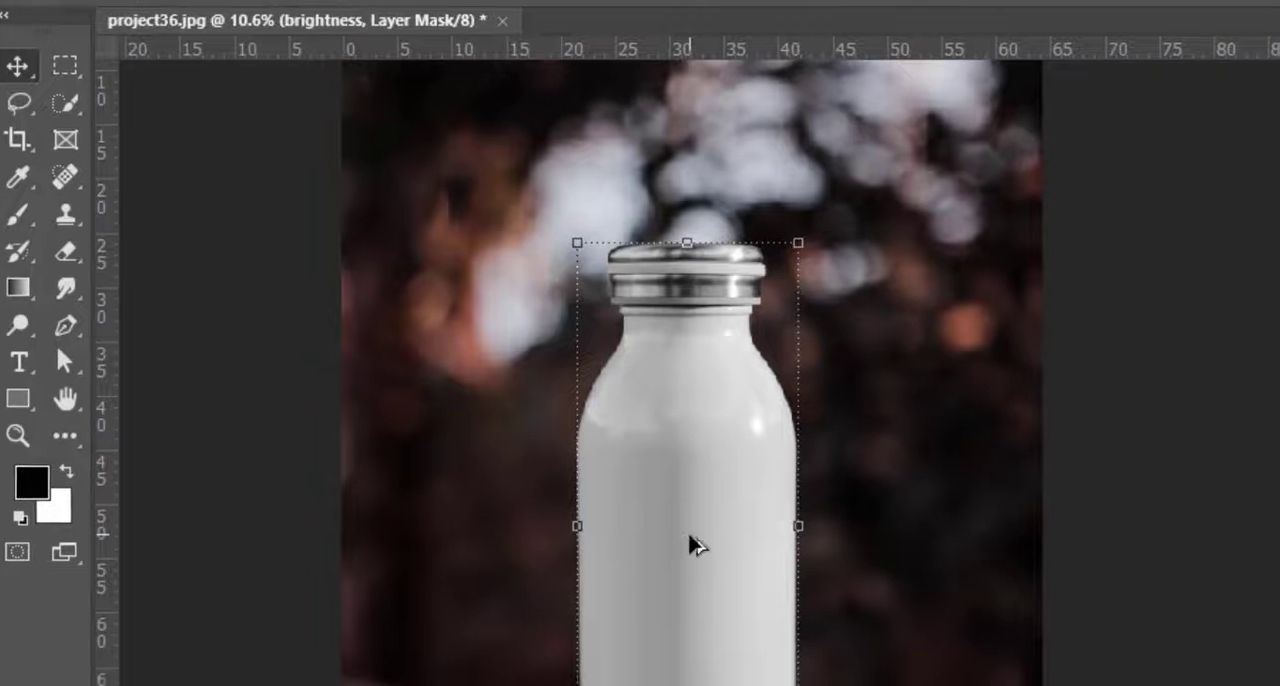
pyautogui.scroll(1, 699, 592)
pyautogui.click(28, 450)
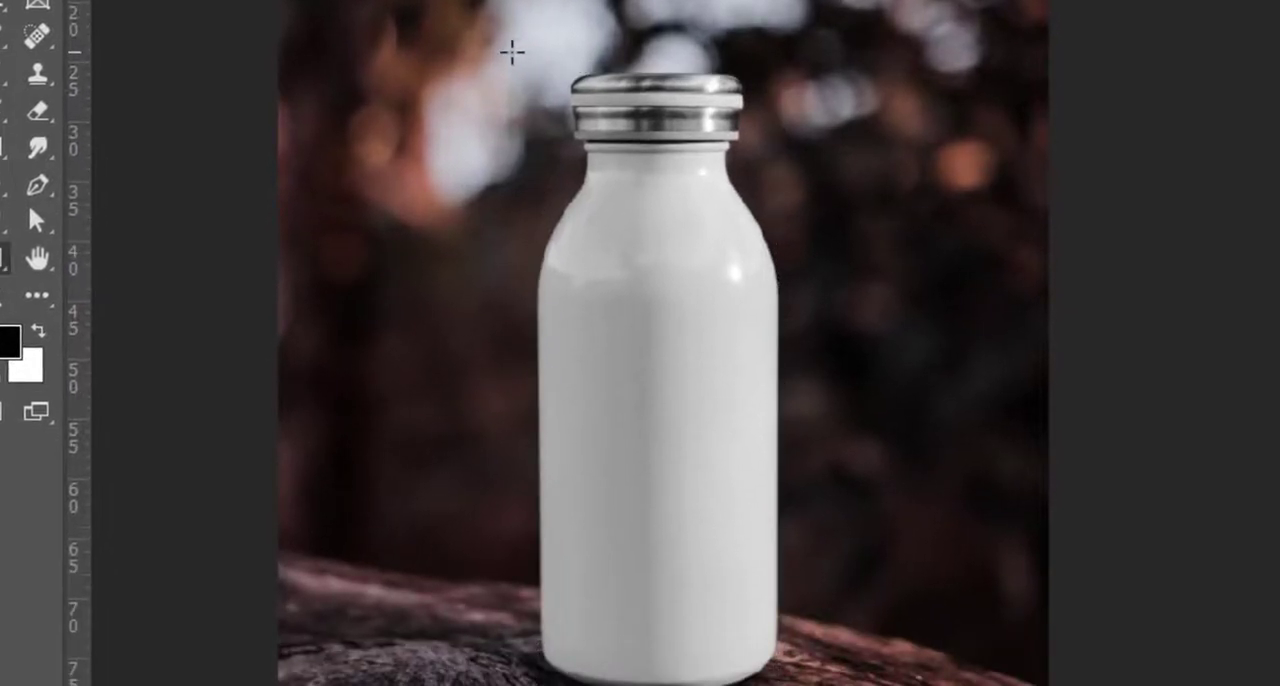
pyautogui.moveTo(512, 51); pyautogui.dragTo(808, 685)
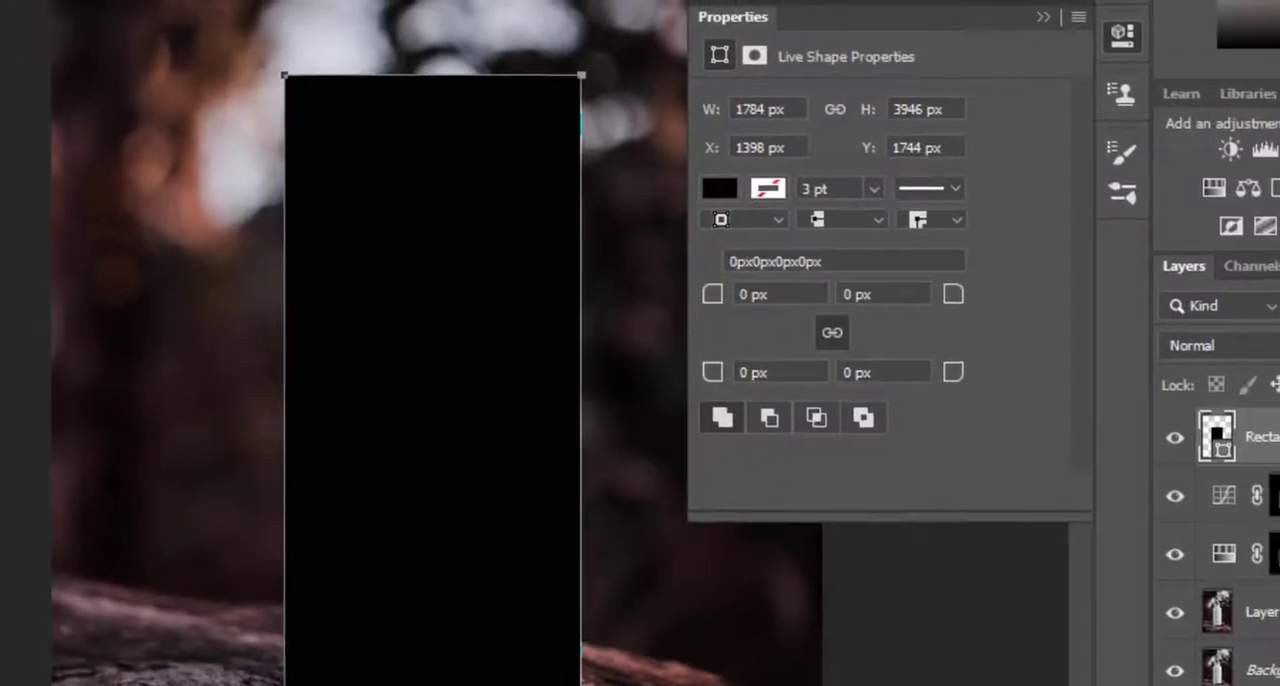
# Fill the rectangle shape with dark red and lower its layer opacity to 74%.
pyautogui.click(712, 189)
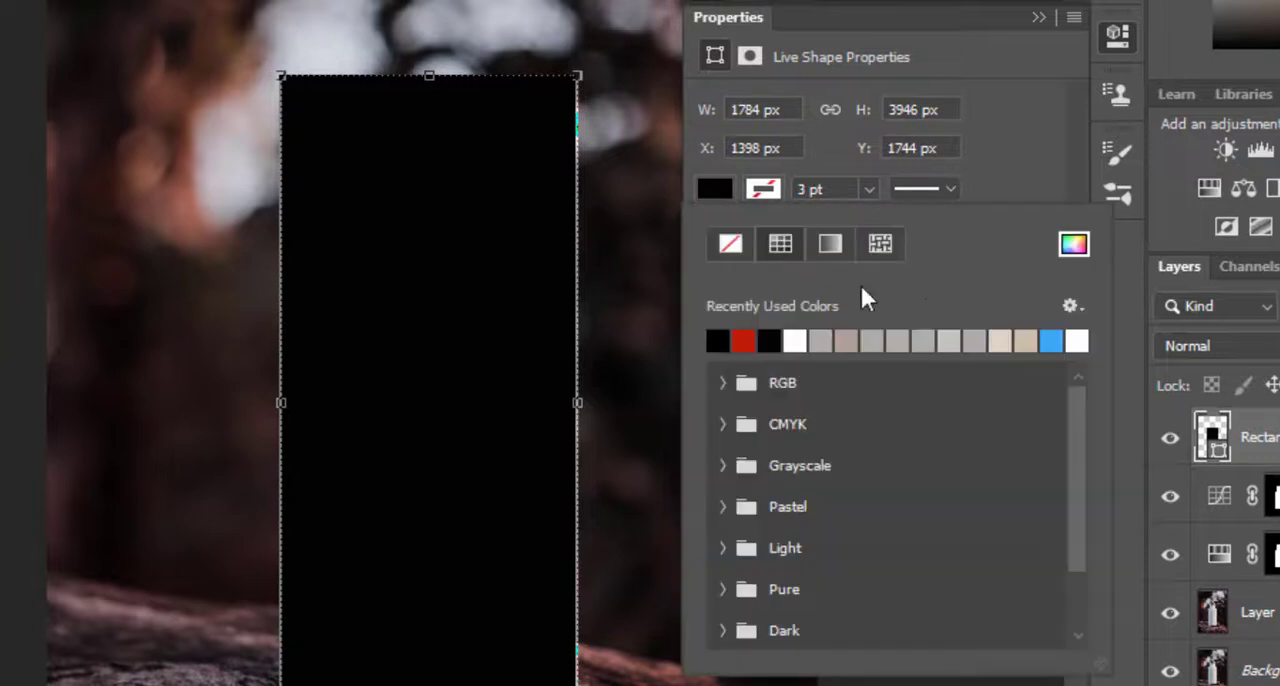
pyautogui.click(1074, 245)
pyautogui.press('Return')
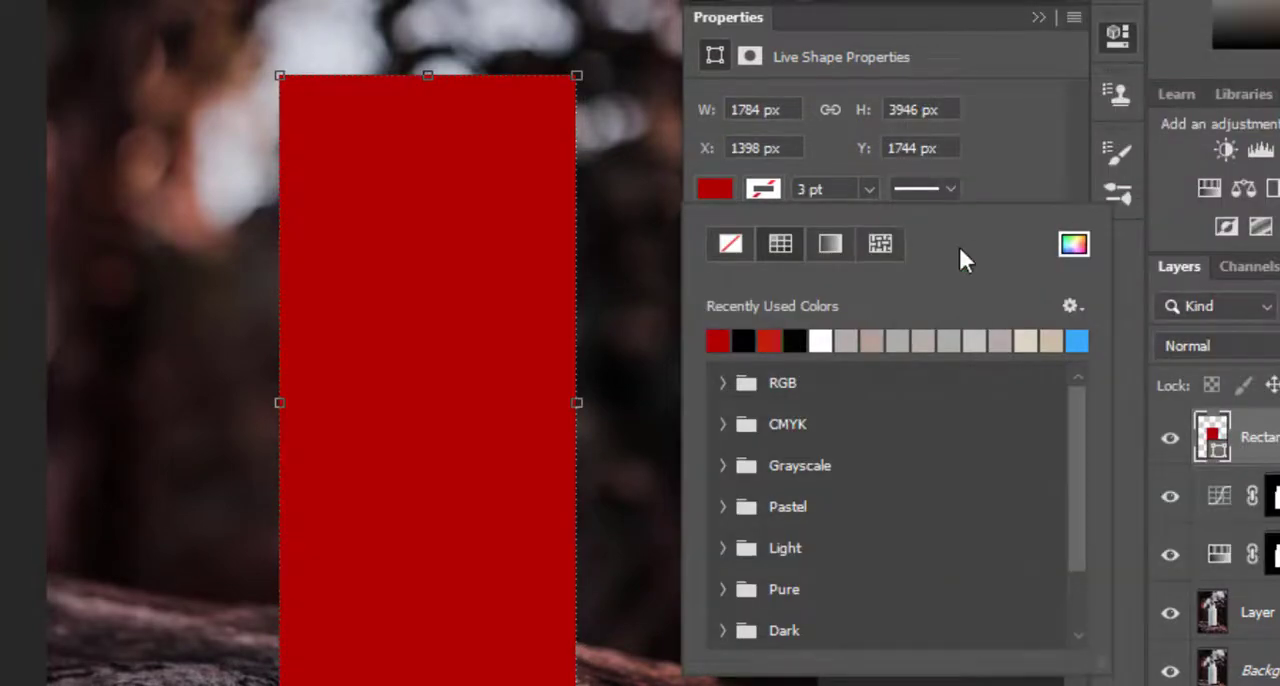
pyautogui.click(1037, 14)
pyautogui.moveTo(993, 237); pyautogui.dragTo(970, 239)
# Place vertical guides along the left and right edges of the bottle's body.
pyautogui.scroll(1, 122, 343)
pyautogui.scroll(-1, 116, 341)
pyautogui.scroll(1, 68, 308)
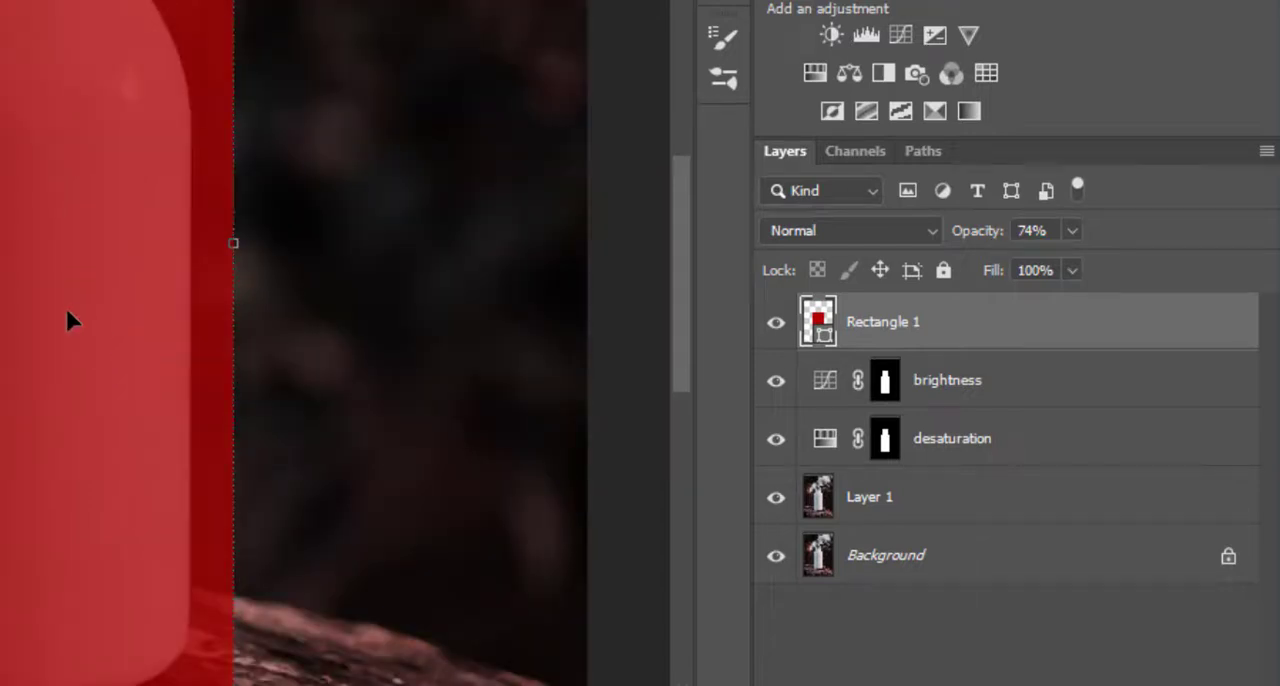
pyautogui.hscroll(-2, 68, 308)
pyautogui.moveTo(0, 257); pyautogui.dragTo(178, 263)
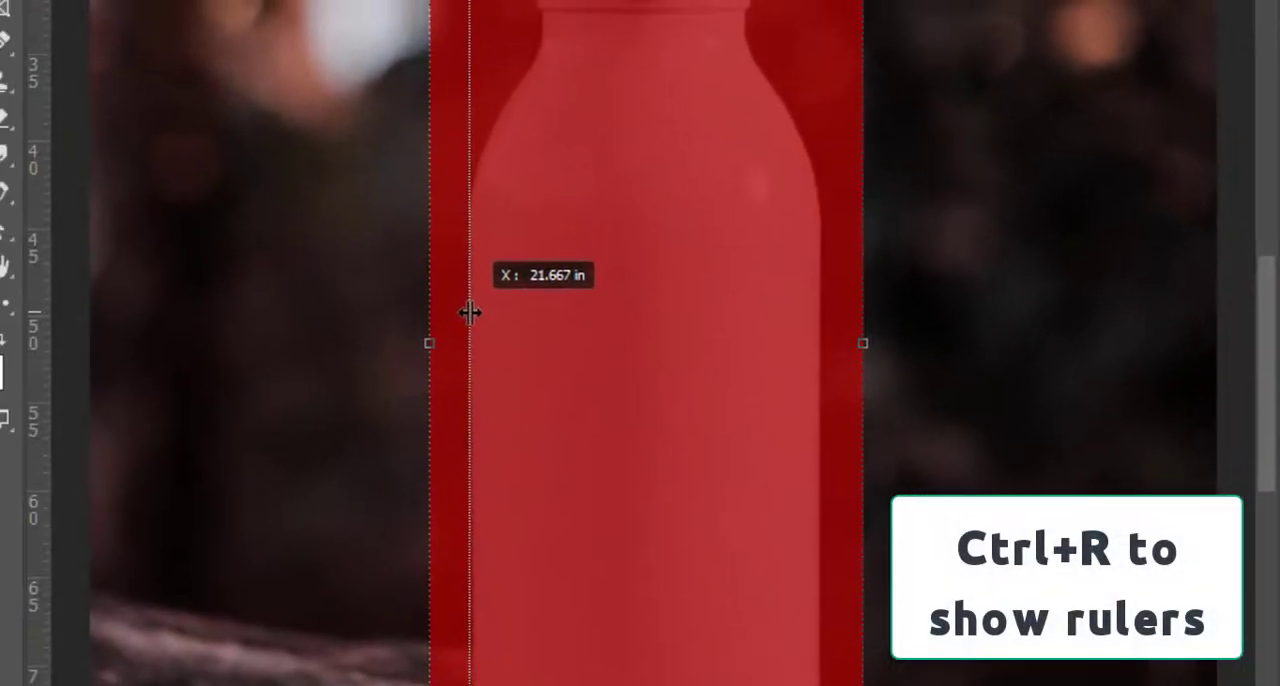
pyautogui.scroll(2, 500, 330)
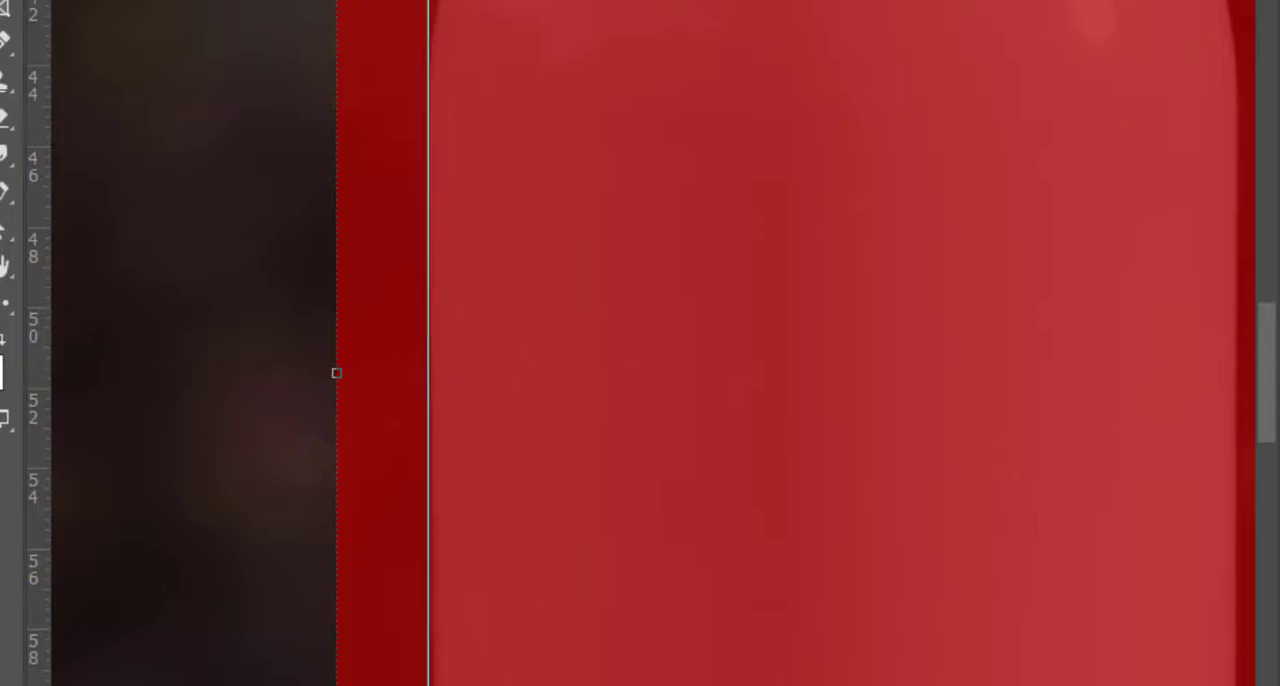
pyautogui.hscroll(3, 640, 343)
pyautogui.moveTo(977, 398); pyautogui.dragTo(977, 398)
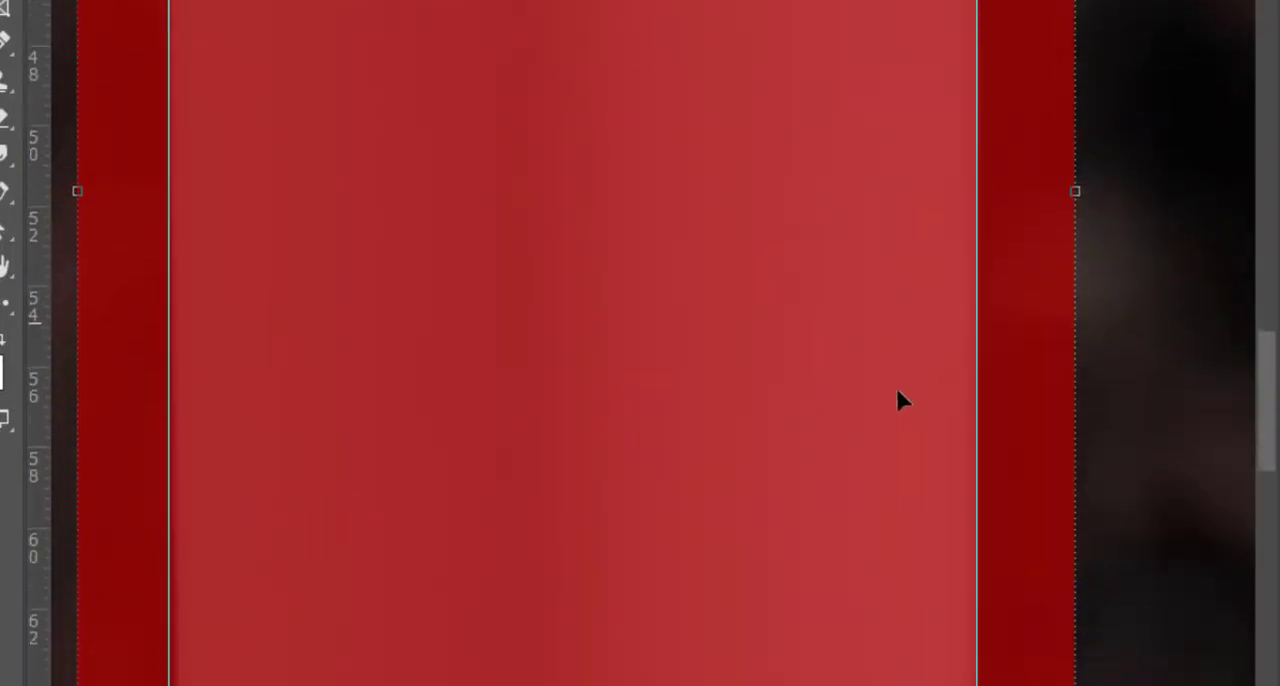
# Place a horizontal guide at the base of the bottle.
pyautogui.scroll(-10, 896, 359)
pyautogui.scroll(-2, 856, 265)
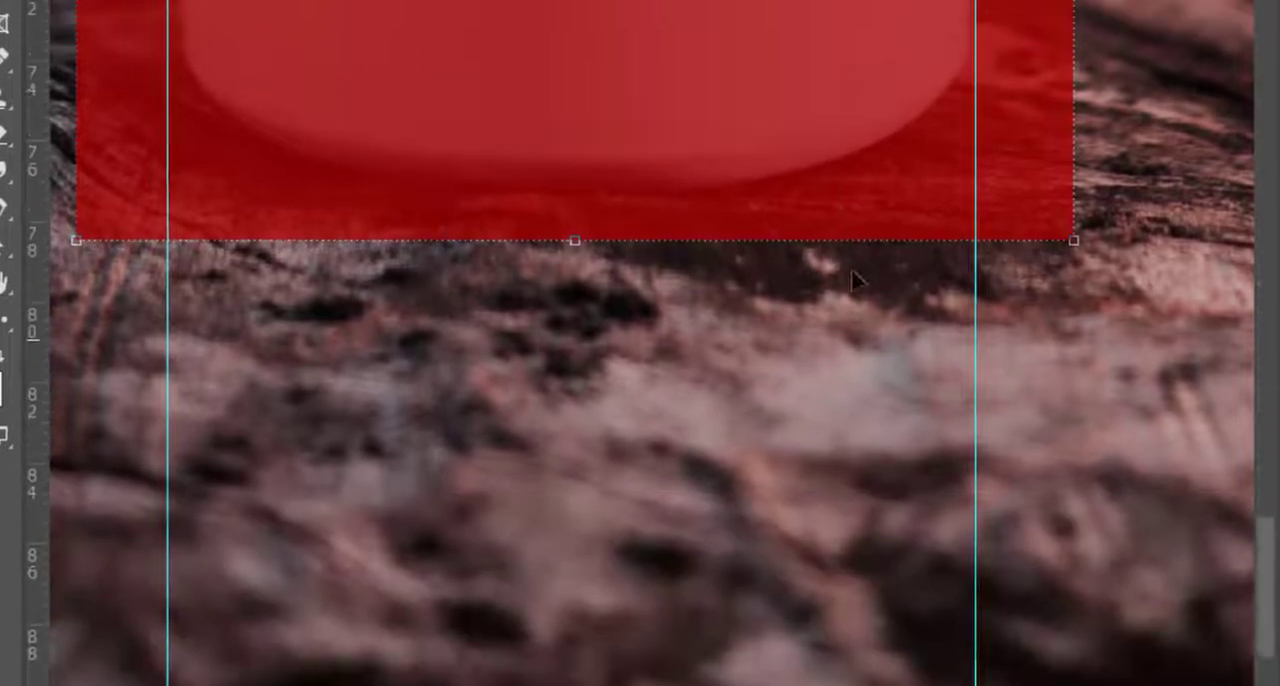
pyautogui.moveTo(690, 87); pyautogui.dragTo(699, 294)
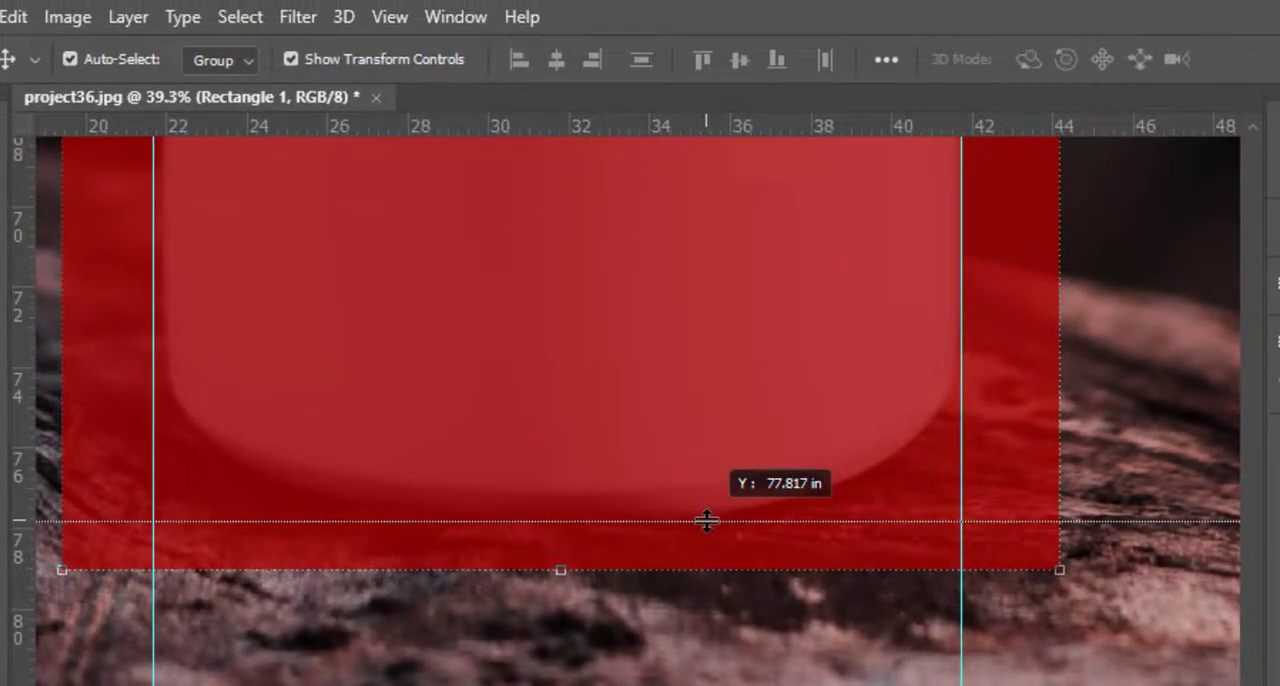
pyautogui.moveTo(707, 521); pyautogui.dragTo(709, 491)
# Place a horizontal guide at the lower edge of the bottle's cap, where the neck begins.
pyautogui.scroll(10, 709, 491)
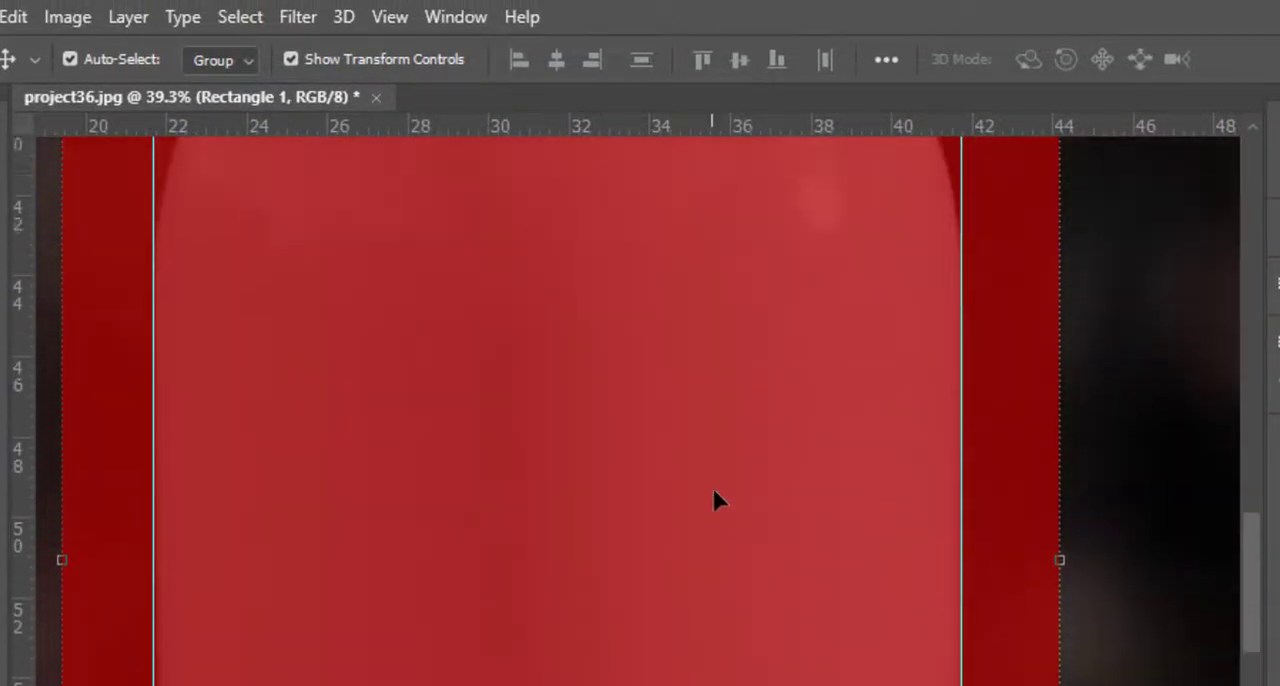
pyautogui.scroll(6, 712, 486)
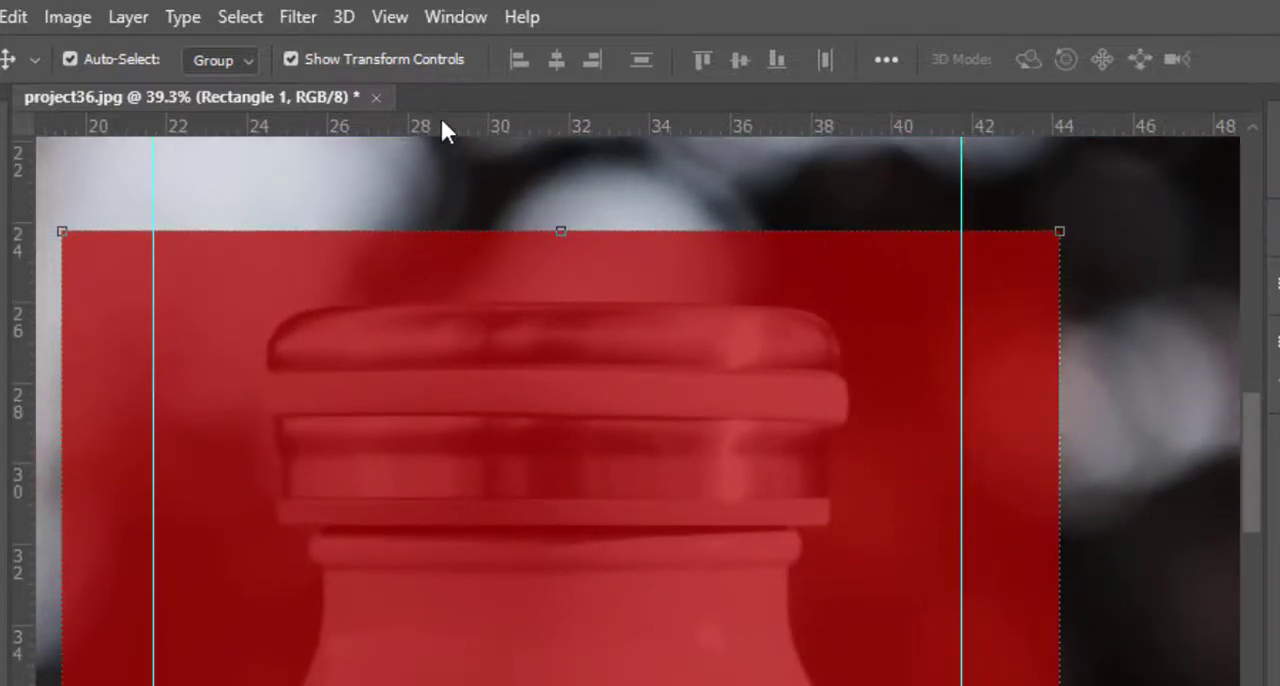
pyautogui.moveTo(445, 130); pyautogui.dragTo(525, 527)
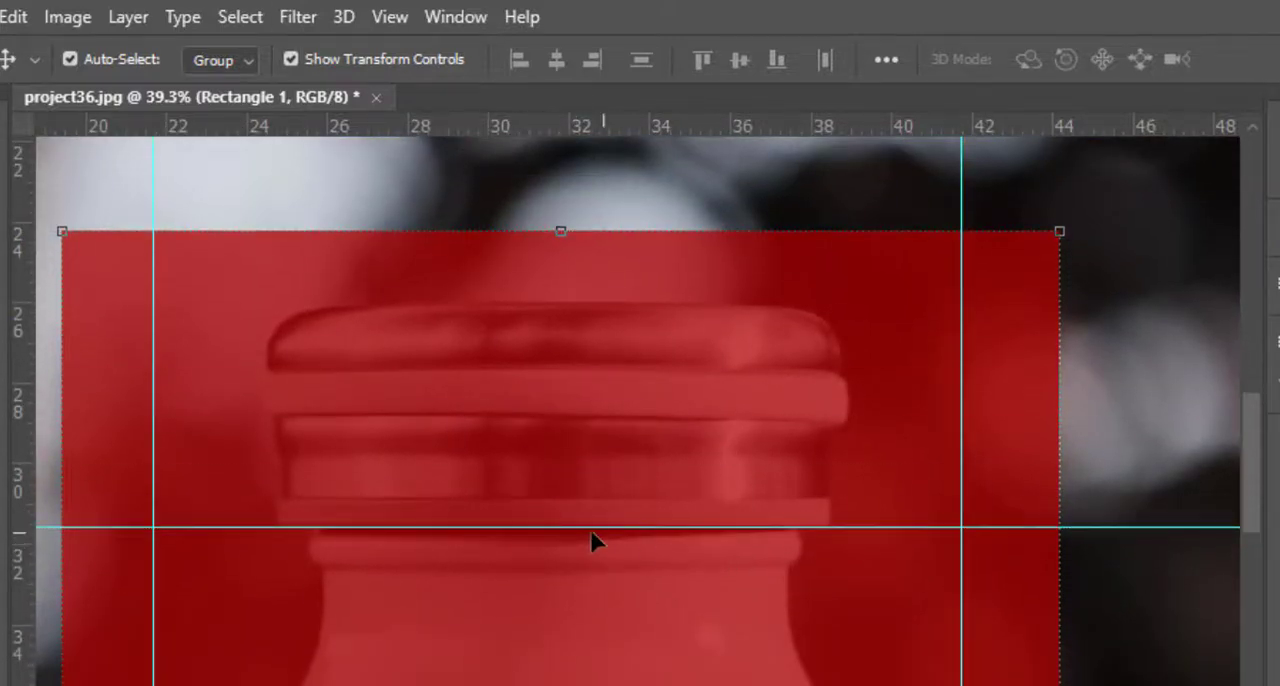
pyautogui.scroll(3, 608, 527)
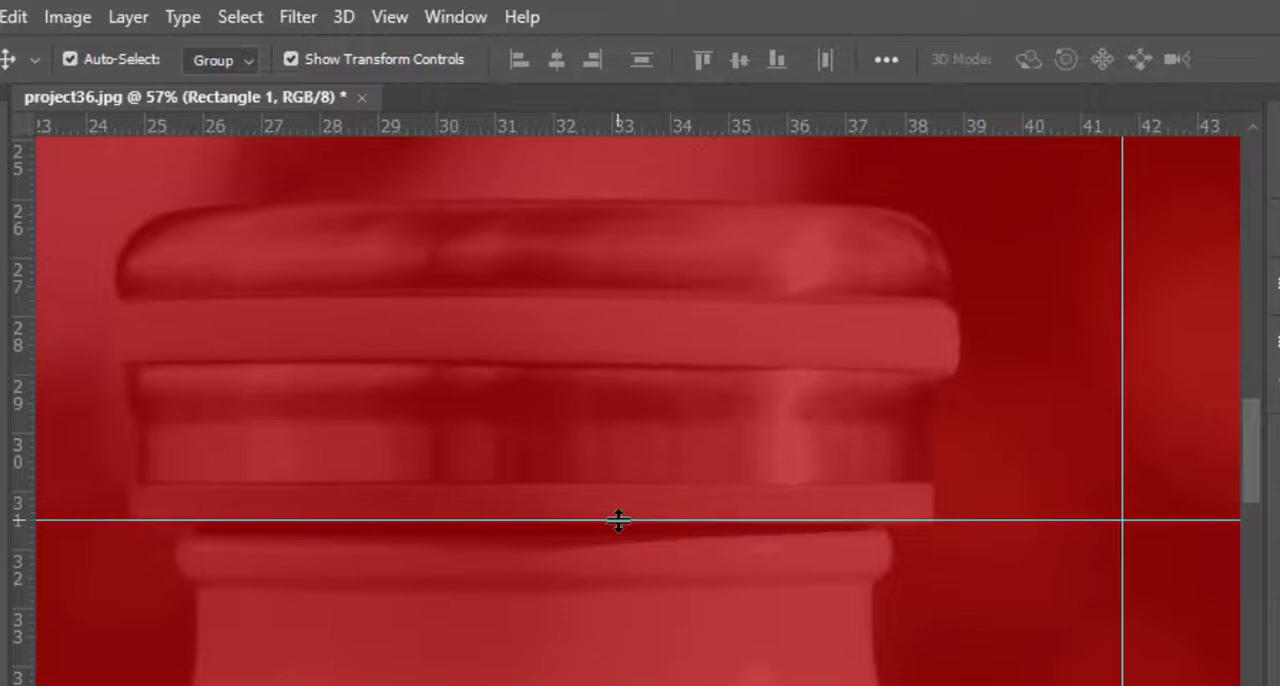
# Set the blend mode of the Rectangle 1 layer to Linear Burn.
pyautogui.scroll(-4, 618, 521)
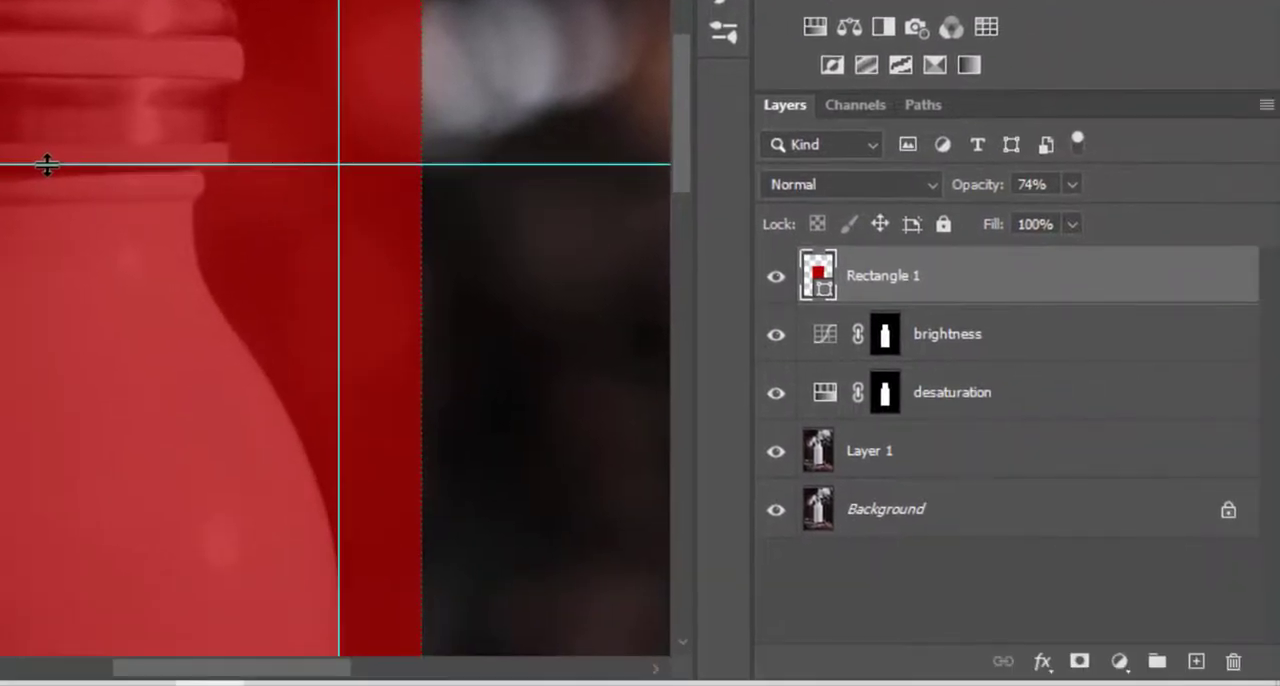
pyautogui.click(900, 184)
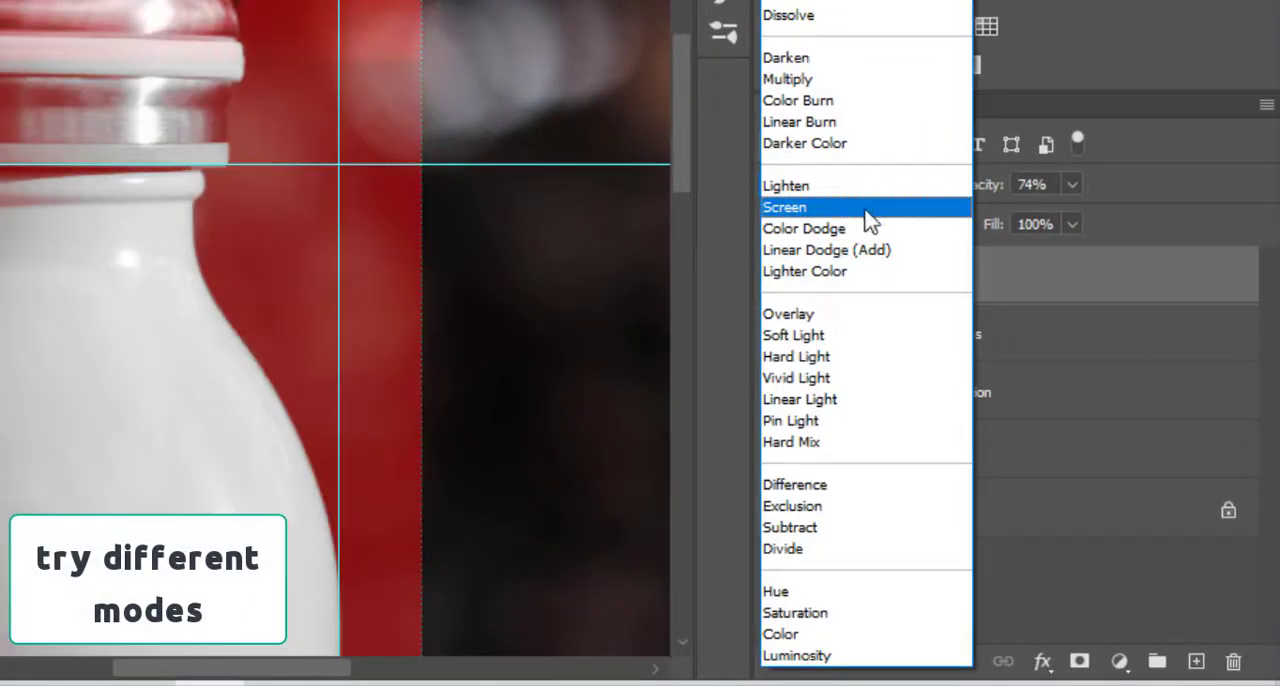
pyautogui.click(818, 121)
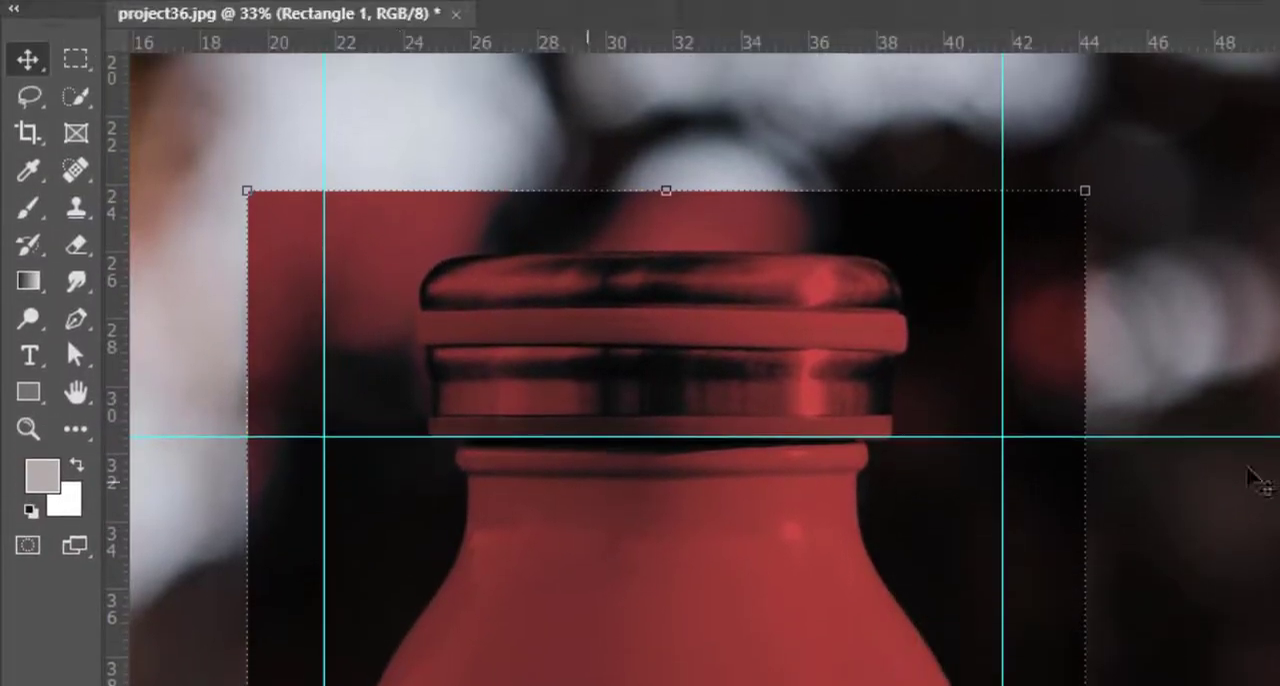
# Marquee-select the area between the guides around the bottle to align the red rectangle over it.
pyautogui.scroll(-3, 418, 357)
pyautogui.scroll(-2, 424, 503)
pyautogui.press('m')
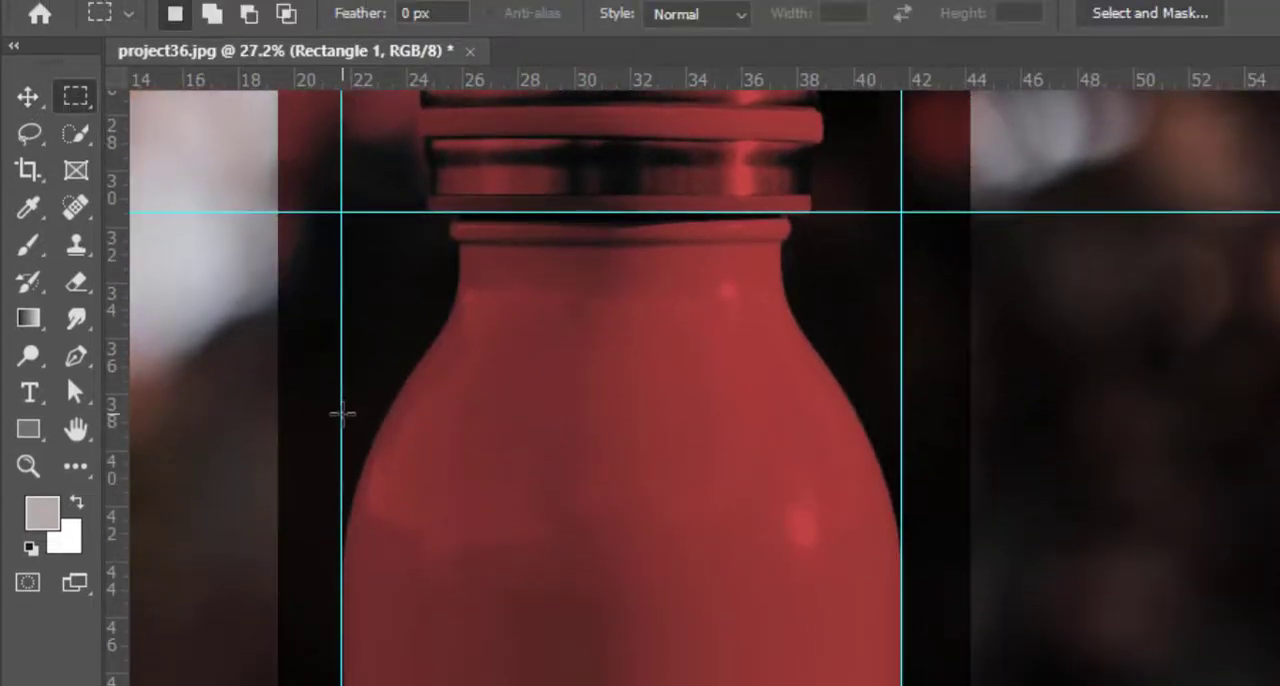
pyautogui.moveTo(342, 406); pyautogui.dragTo(843, 685)
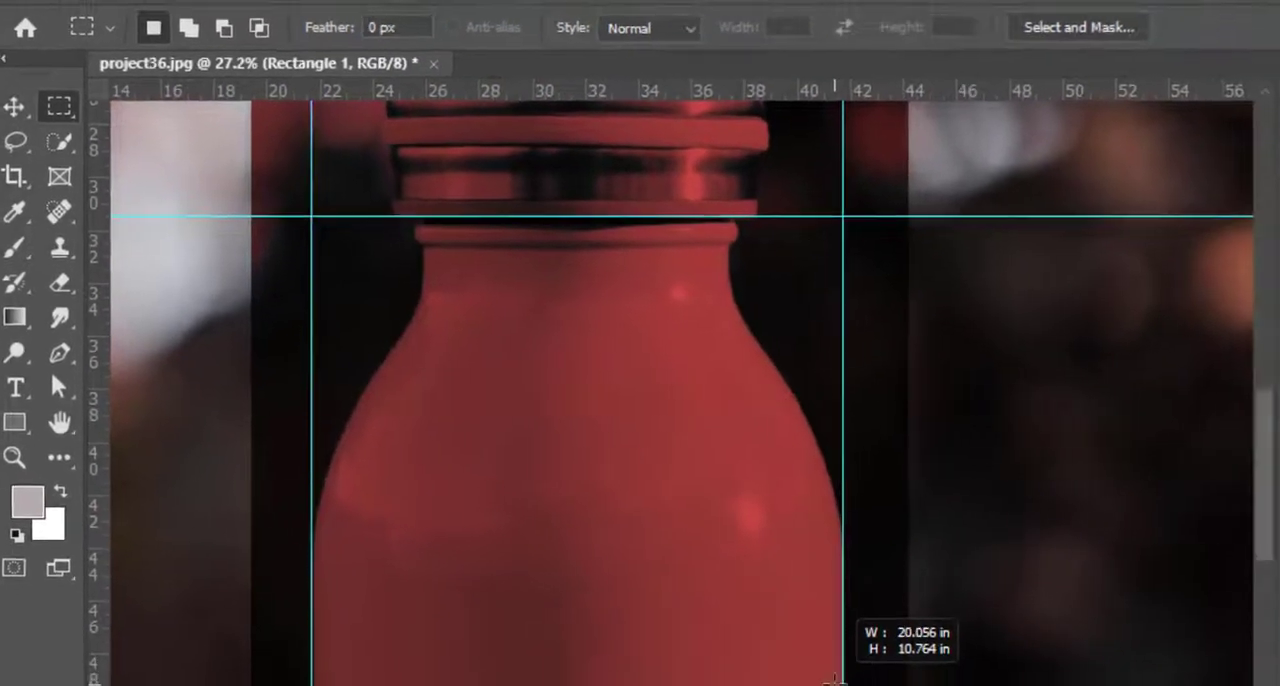
pyautogui.press('v')
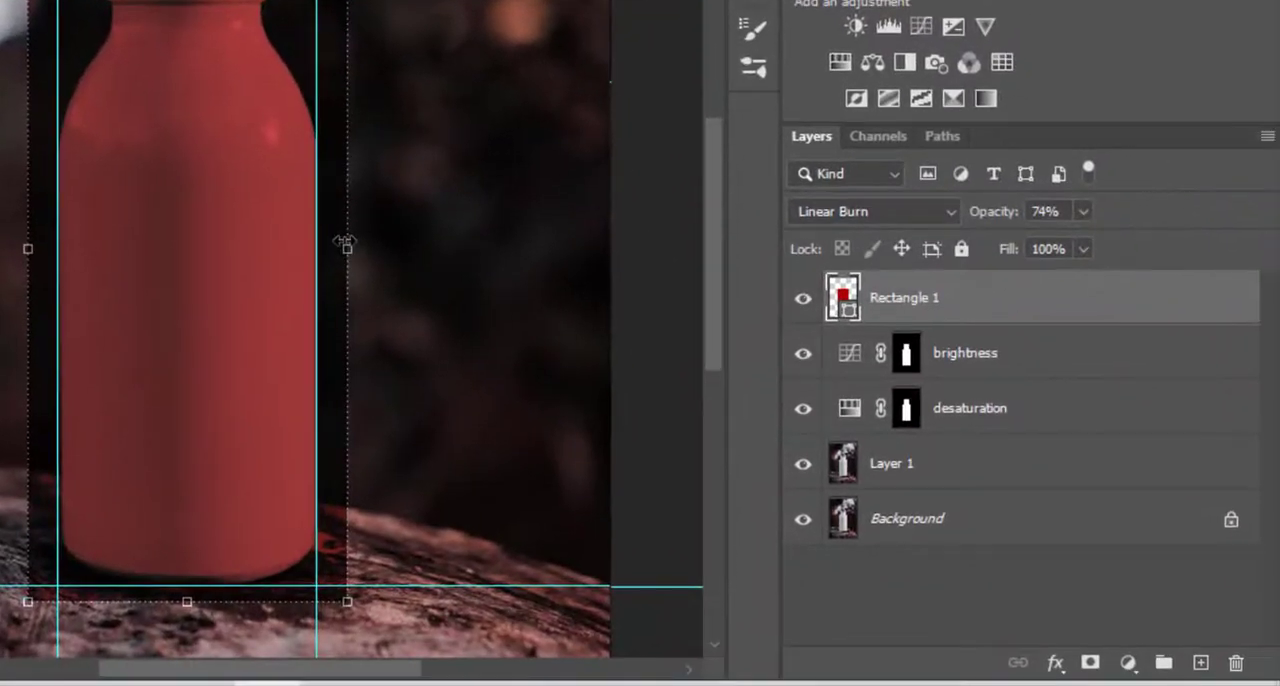
# Convert the Rectangle 1 layer to a smart object.
pyautogui.scroll(1, 344, 243)
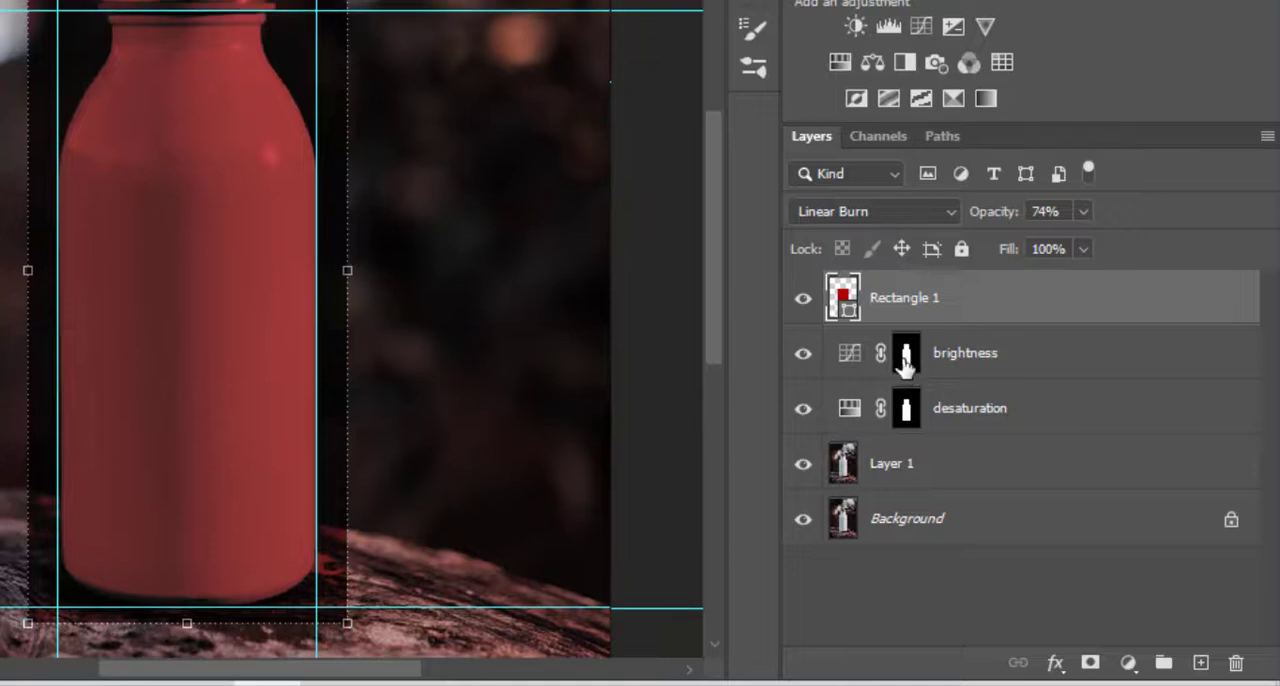
pyautogui.rightClick(886, 316)
pyautogui.click(1001, 75)
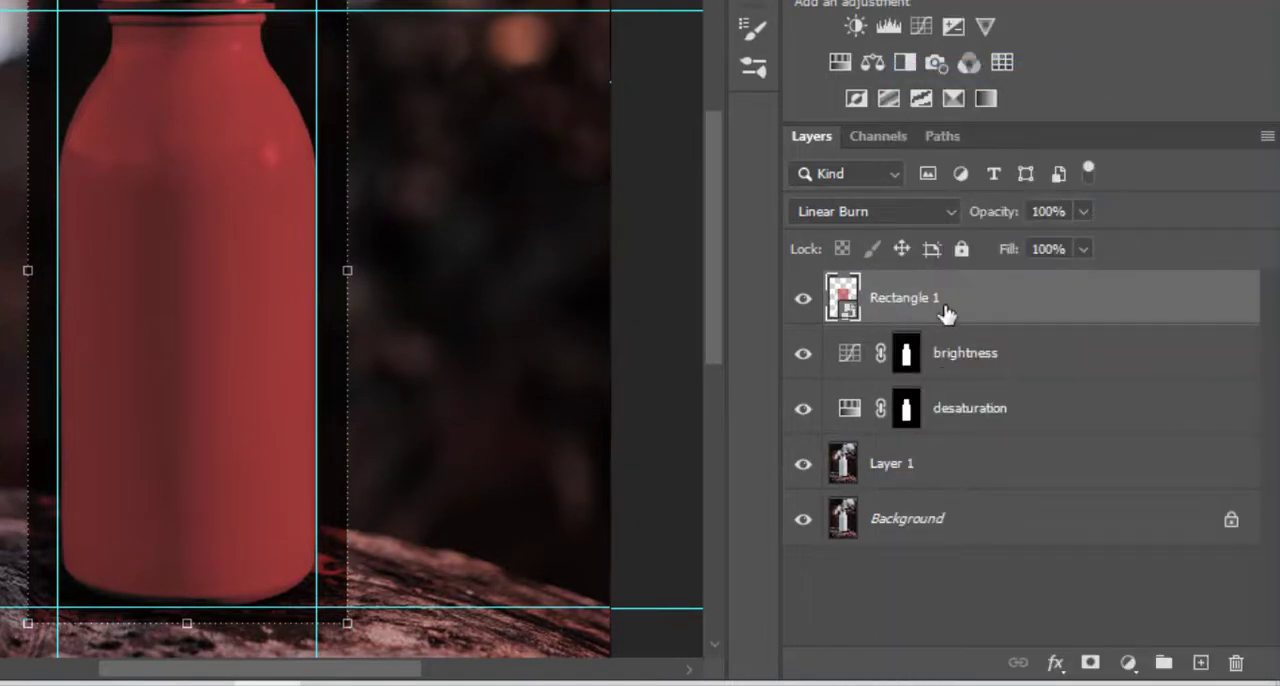
# Warp the Rectangle 1 smart object so its upper corners sit on the guide intersections and its top edge follows the cap's lower edge.
pyautogui.hotkey('ctrl', 't')
pyautogui.rightClick(220, 192)
pyautogui.click(286, 452)
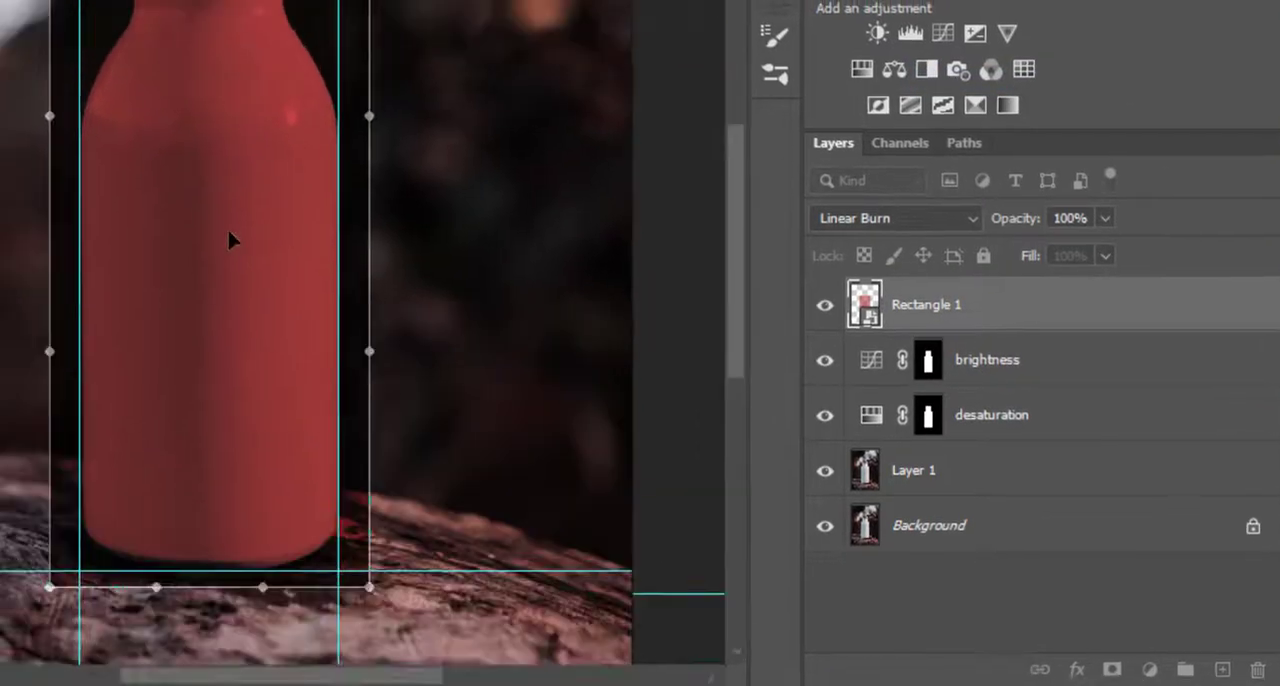
pyautogui.scroll(6, 218, 200)
pyautogui.scroll(2, 158, 180)
pyautogui.scroll(4, 165, 187)
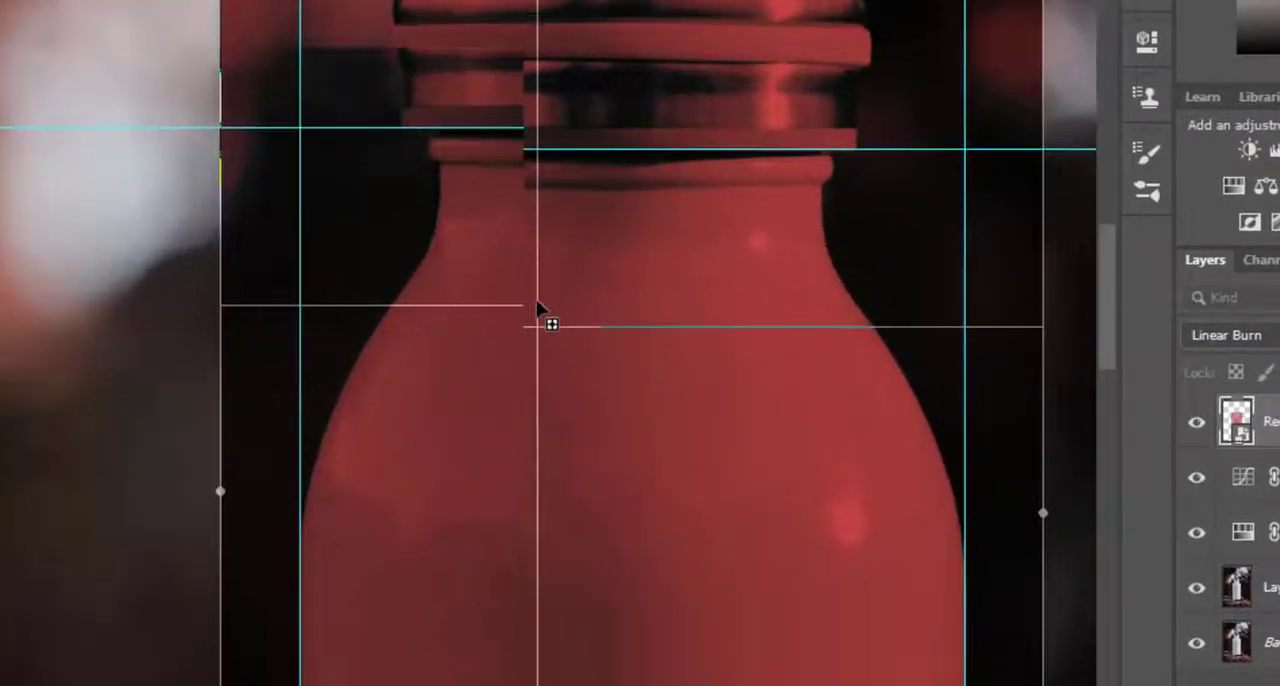
pyautogui.moveTo(1108, 349); pyautogui.dragTo(1112, 265)
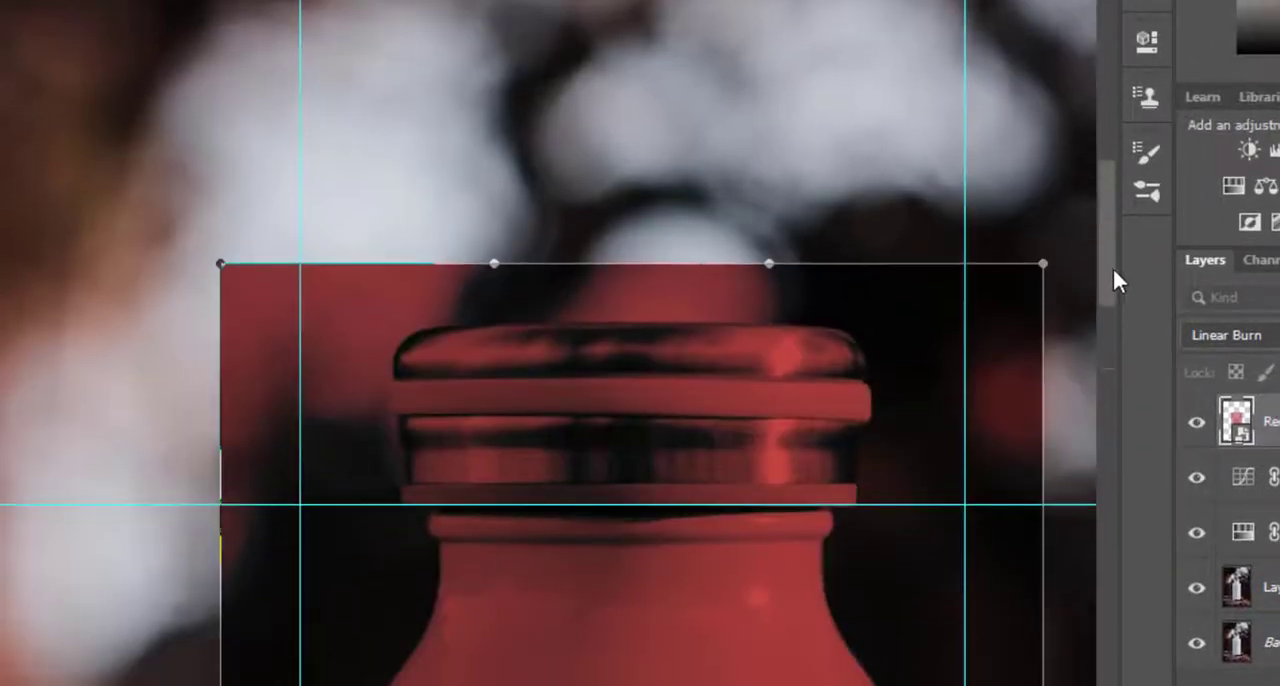
pyautogui.moveTo(220, 265); pyautogui.dragTo(302, 508)
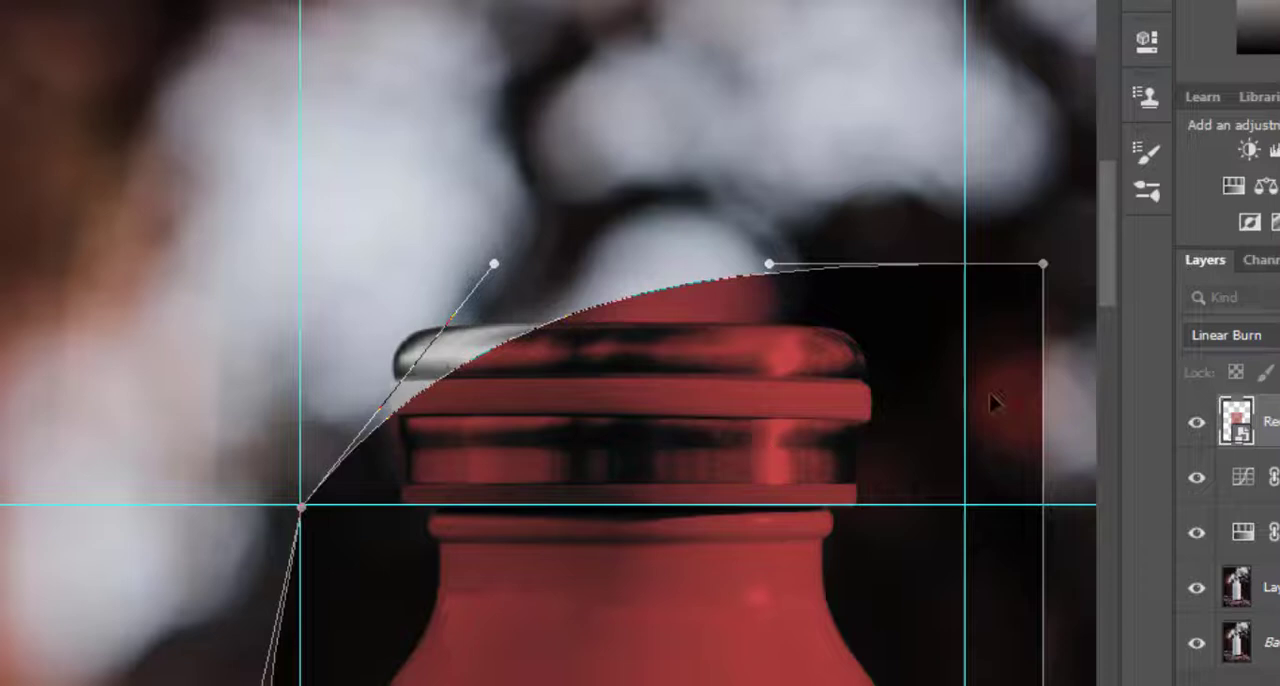
pyautogui.moveTo(1043, 264); pyautogui.dragTo(964, 507)
pyautogui.moveTo(769, 264); pyautogui.dragTo(842, 507)
pyautogui.moveTo(494, 264); pyautogui.dragTo(551, 484)
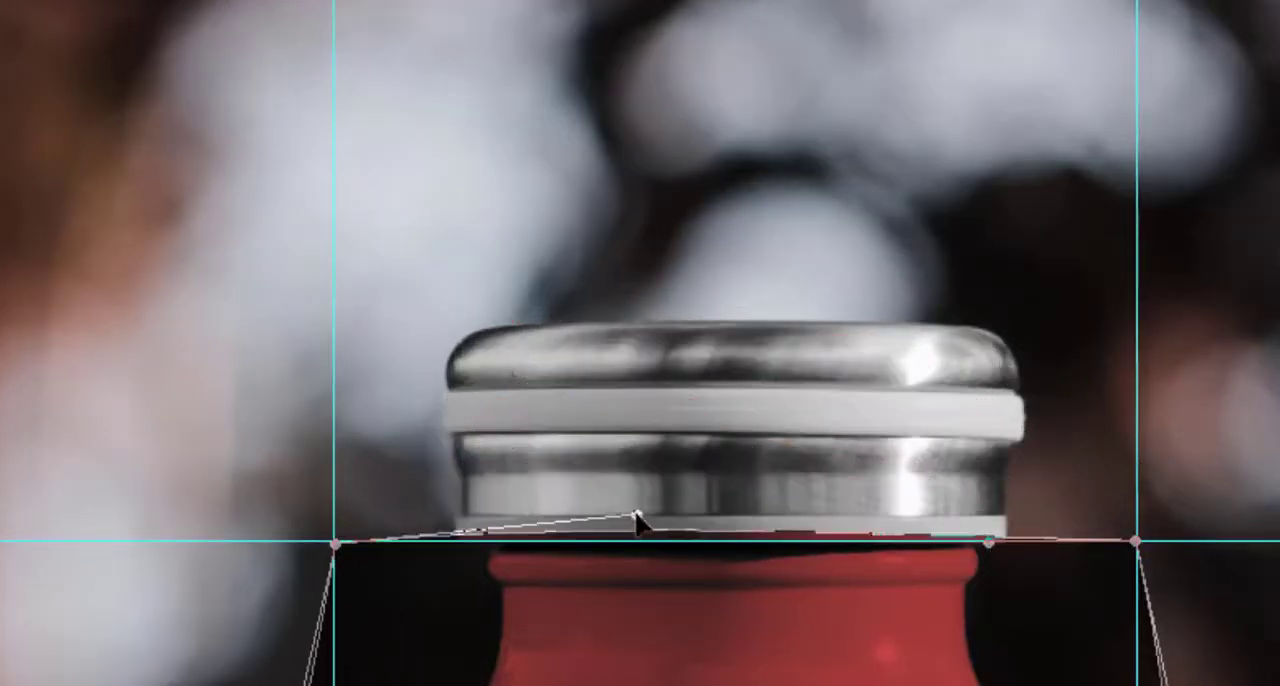
pyautogui.moveTo(637, 518); pyautogui.dragTo(642, 534)
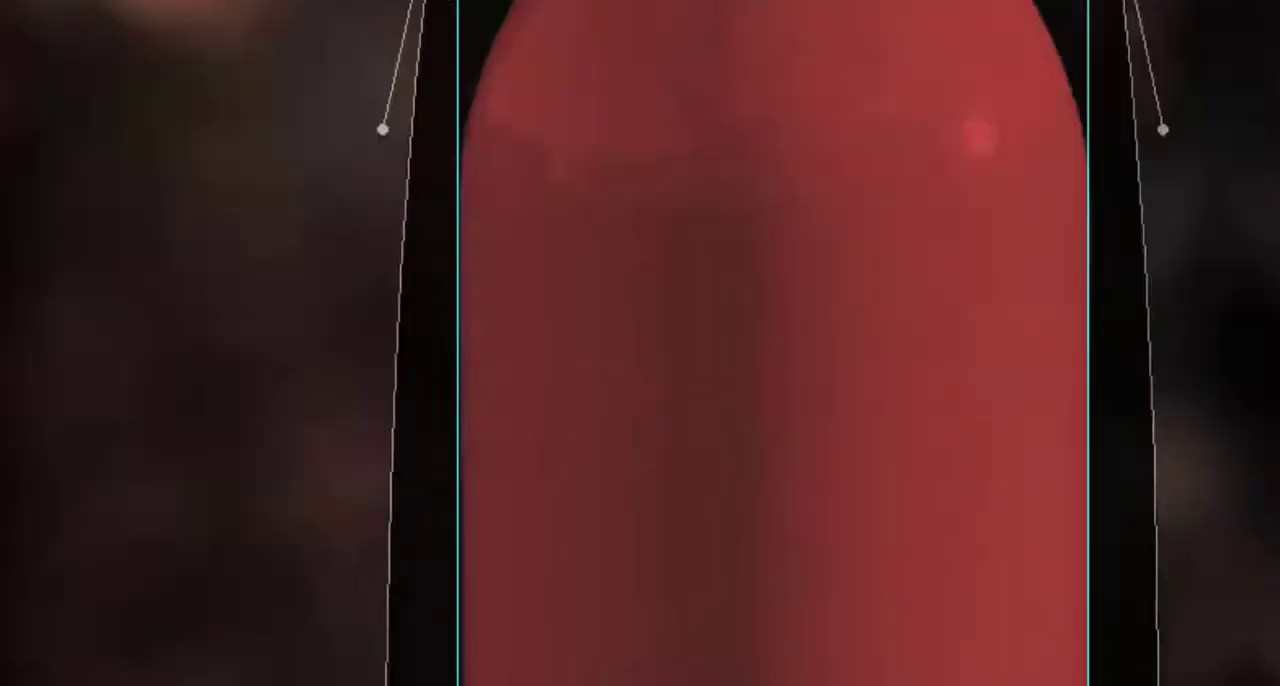
# Warp the rectangle's lower corners and side edges onto the guides, with the bottom edge bowed slightly downward beneath the bottle.
pyautogui.moveTo(1165, 617); pyautogui.dragTo(1076, 571)
pyautogui.moveTo(228, 617); pyautogui.dragTo(321, 573)
pyautogui.moveTo(230, 84); pyautogui.dragTo(331, 97)
pyautogui.moveTo(1166, 84); pyautogui.dragTo(1089, 87)
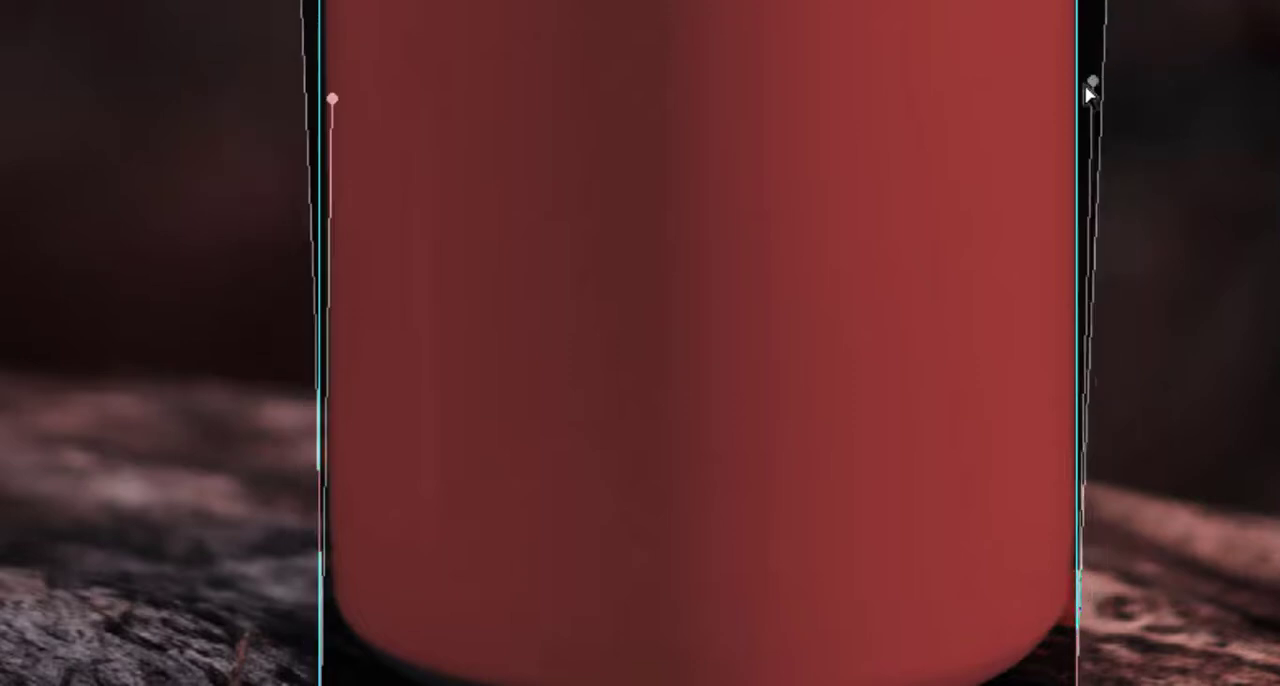
pyautogui.moveTo(229, 410); pyautogui.dragTo(309, 411)
pyautogui.moveTo(1166, 409); pyautogui.dragTo(1078, 409)
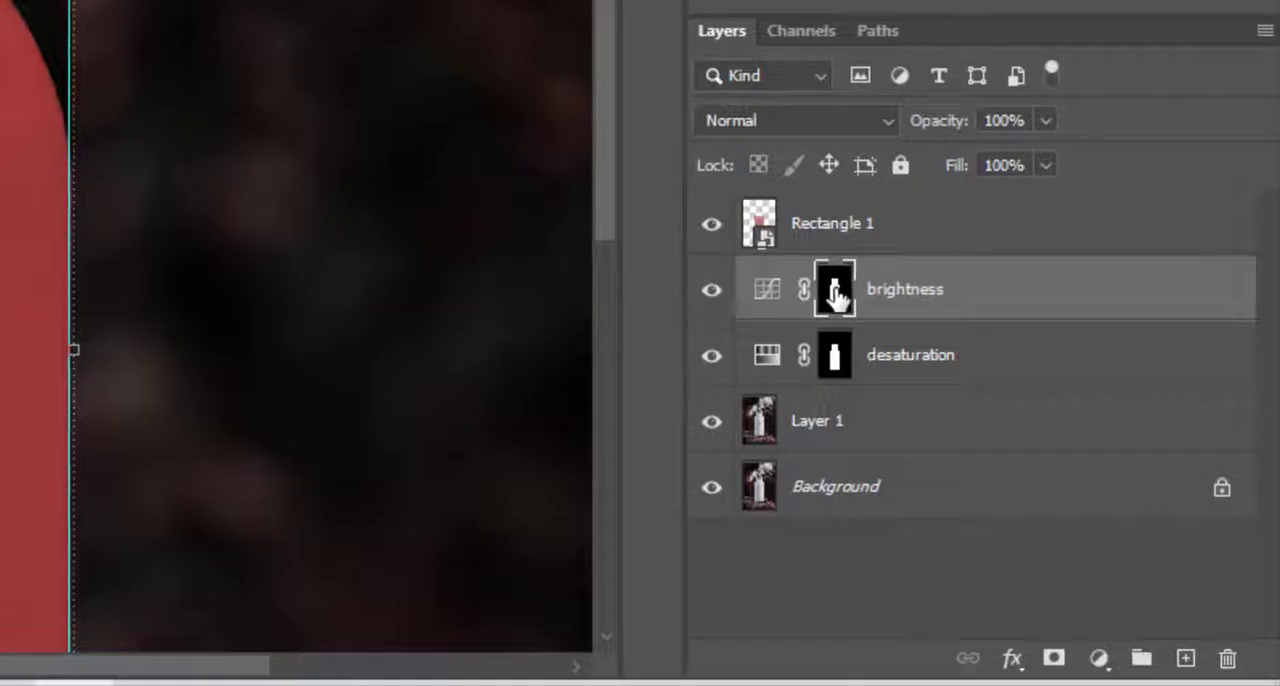
# Copy the bottle-shaped mask from the brightness layer onto the Rectangle 1 layer.
pyautogui.moveTo(836, 295); pyautogui.dragTo(852, 232)
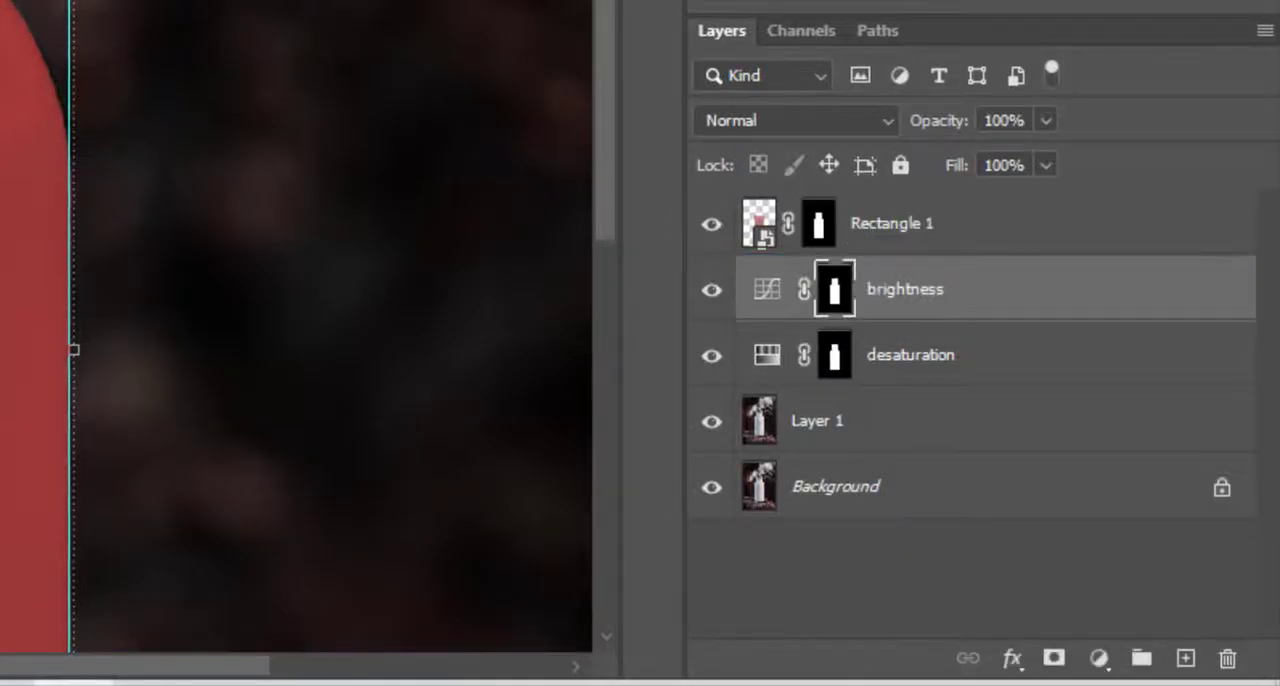
pyautogui.scroll(-5, 296, 326)
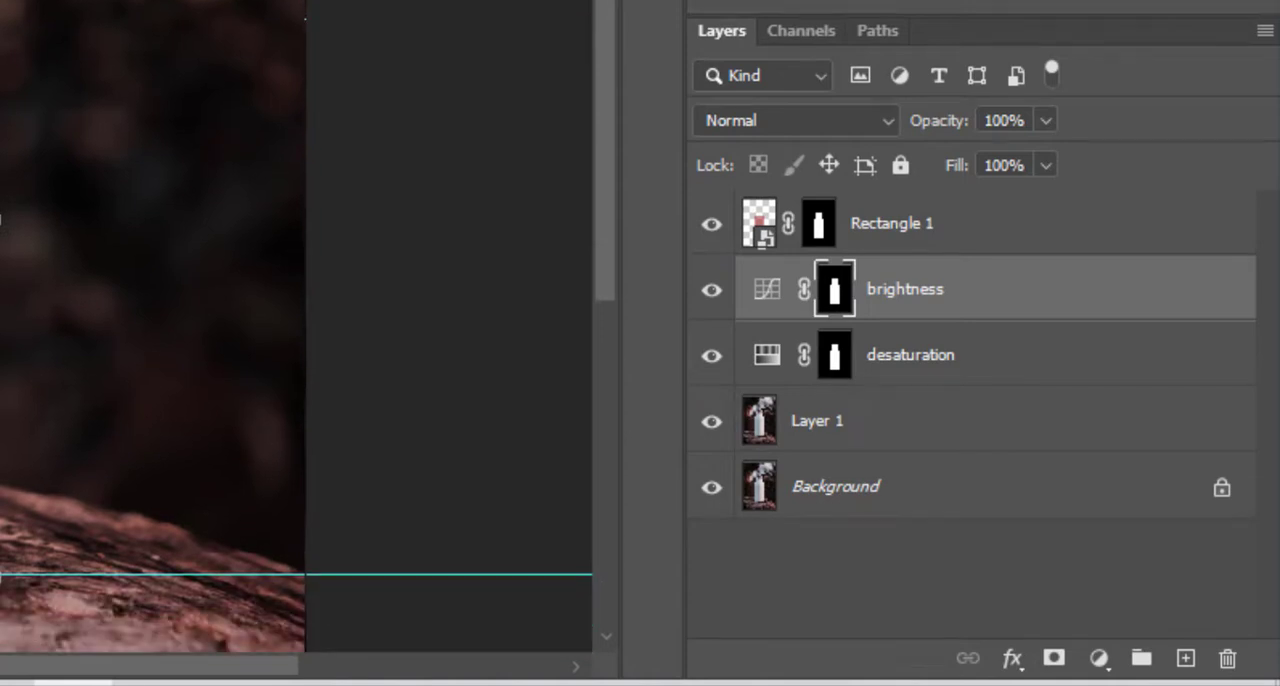
pyautogui.scroll(-1, 296, 326)
# Adjust the brightness layer's Curves by raising the shadows and slightly lowering the upper tones.
pyautogui.doubleClick(767, 289)
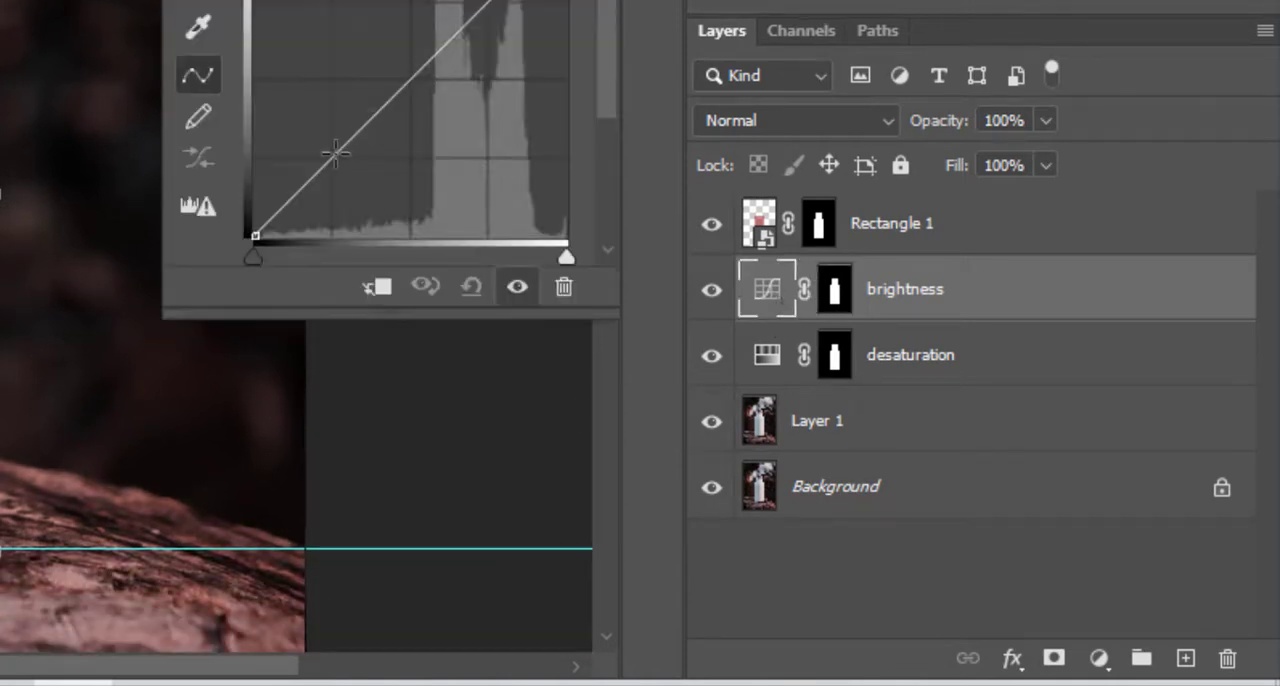
pyautogui.moveTo(337, 152); pyautogui.dragTo(324, 142)
pyautogui.moveTo(801, 251); pyautogui.dragTo(808, 272)
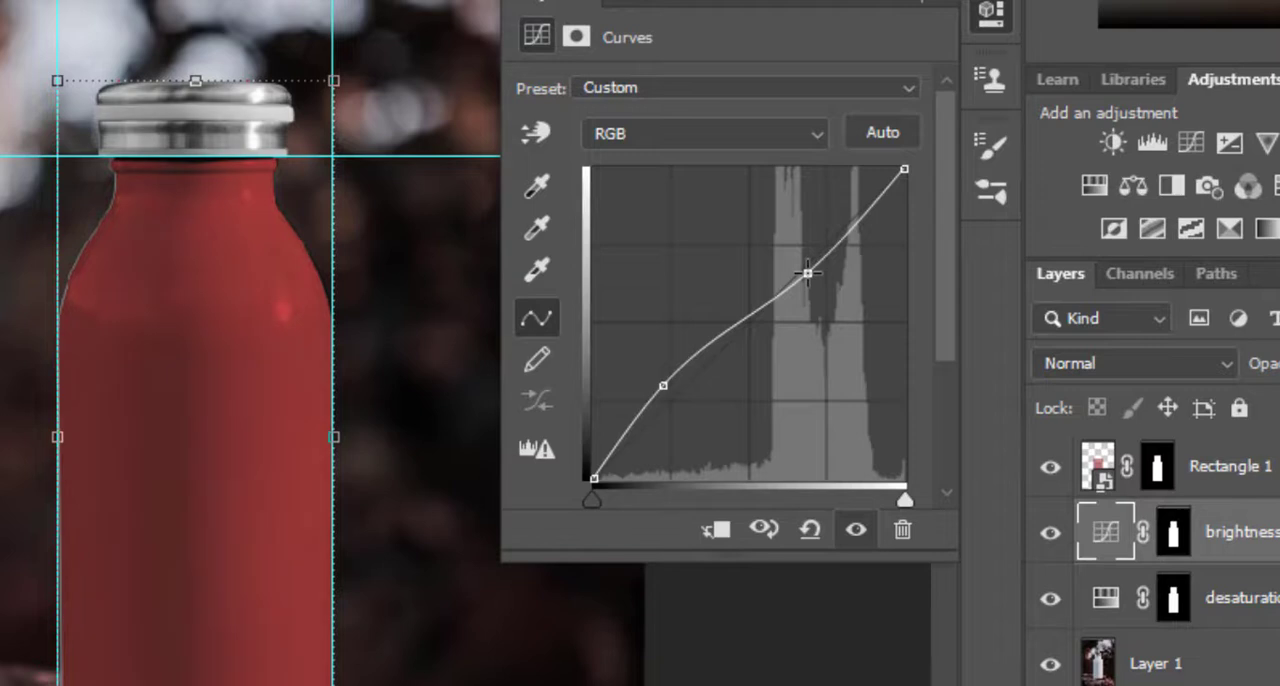
pyautogui.click(934, 2)
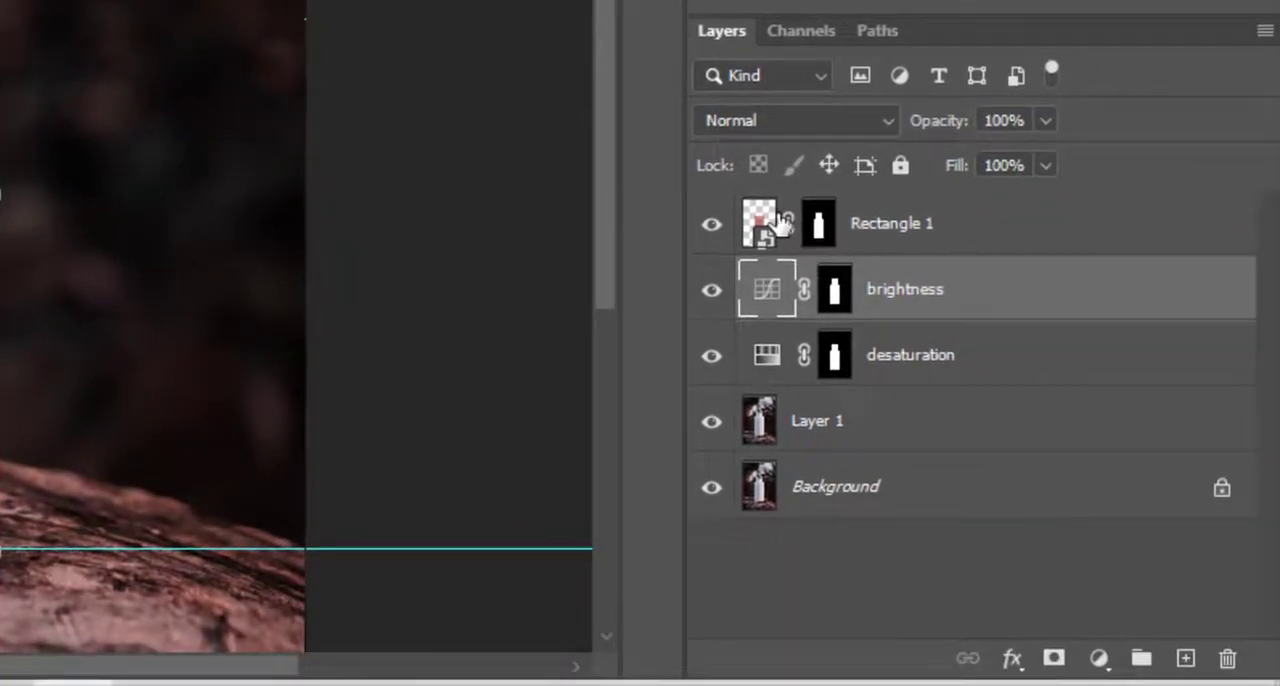
# Open the contents of the Rectangle 1 smart object and raise the rectangle's opacity to full.
pyautogui.click(1092, 470)
pyautogui.doubleClick(757, 222)
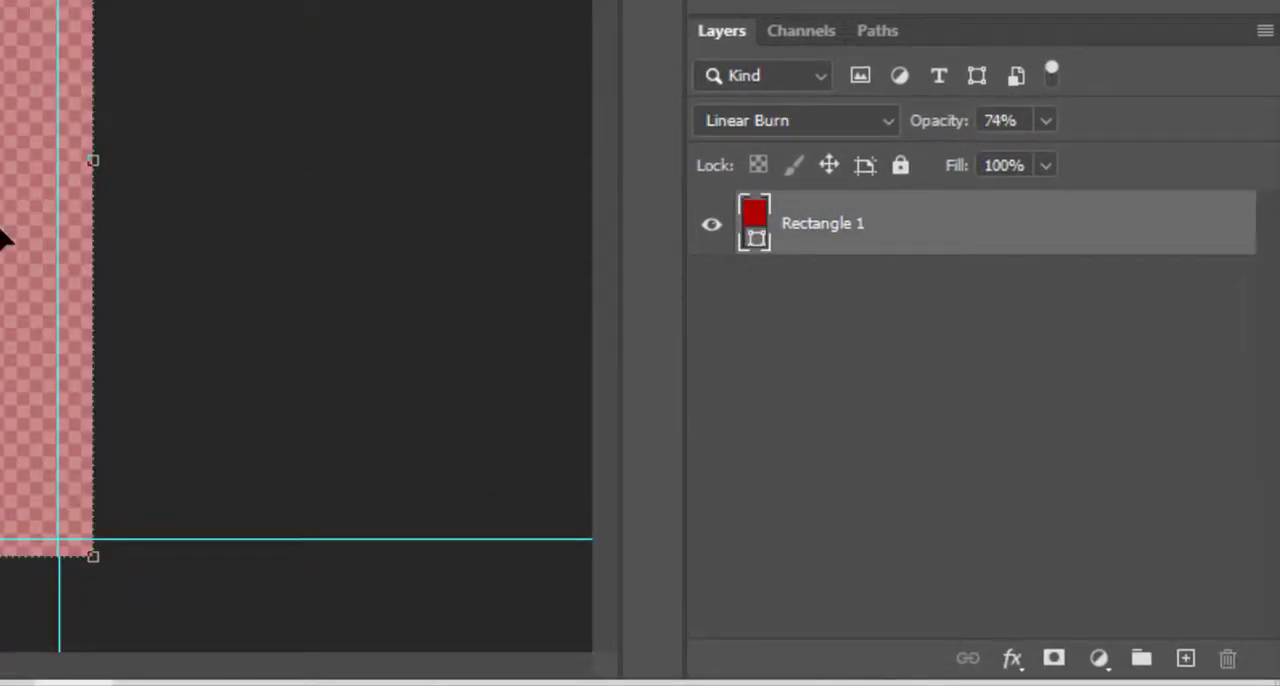
pyautogui.moveTo(938, 121); pyautogui.dragTo(1067, 121)
# Change the fill colour of the rectangle in the smart object to a very dark red.
pyautogui.doubleClick(757, 213)
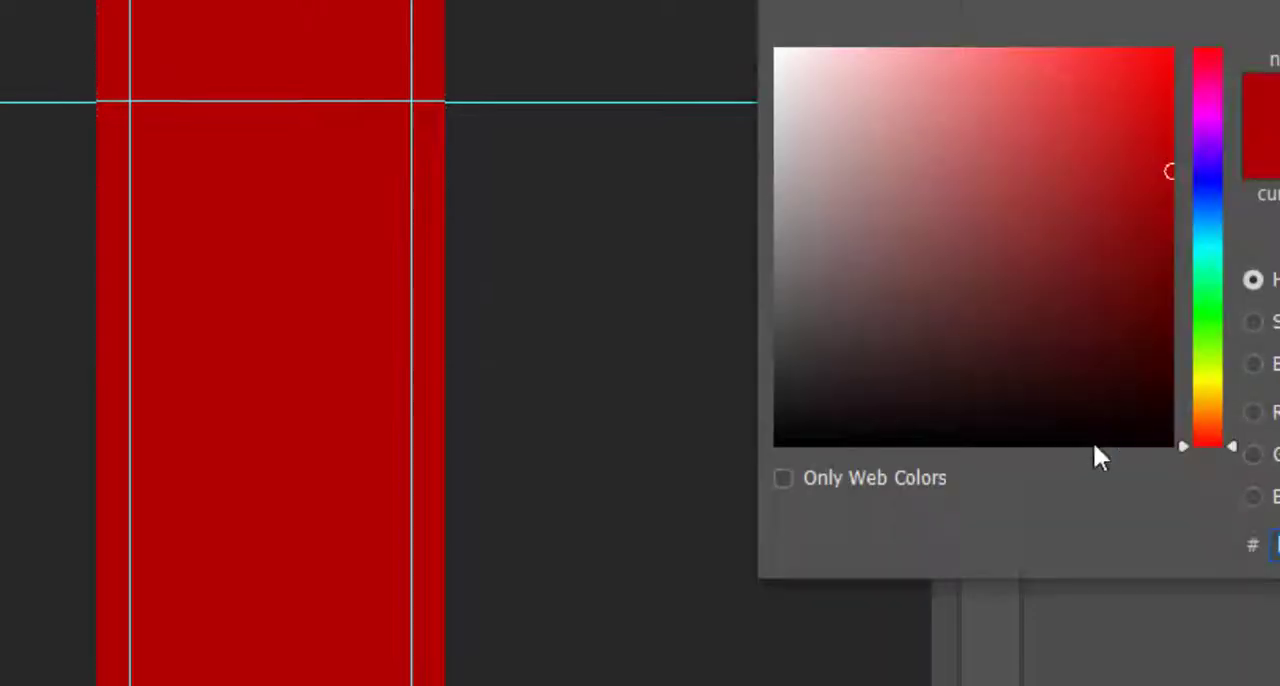
pyautogui.moveTo(1087, 325); pyautogui.dragTo(1183, 362)
pyautogui.press('Return')
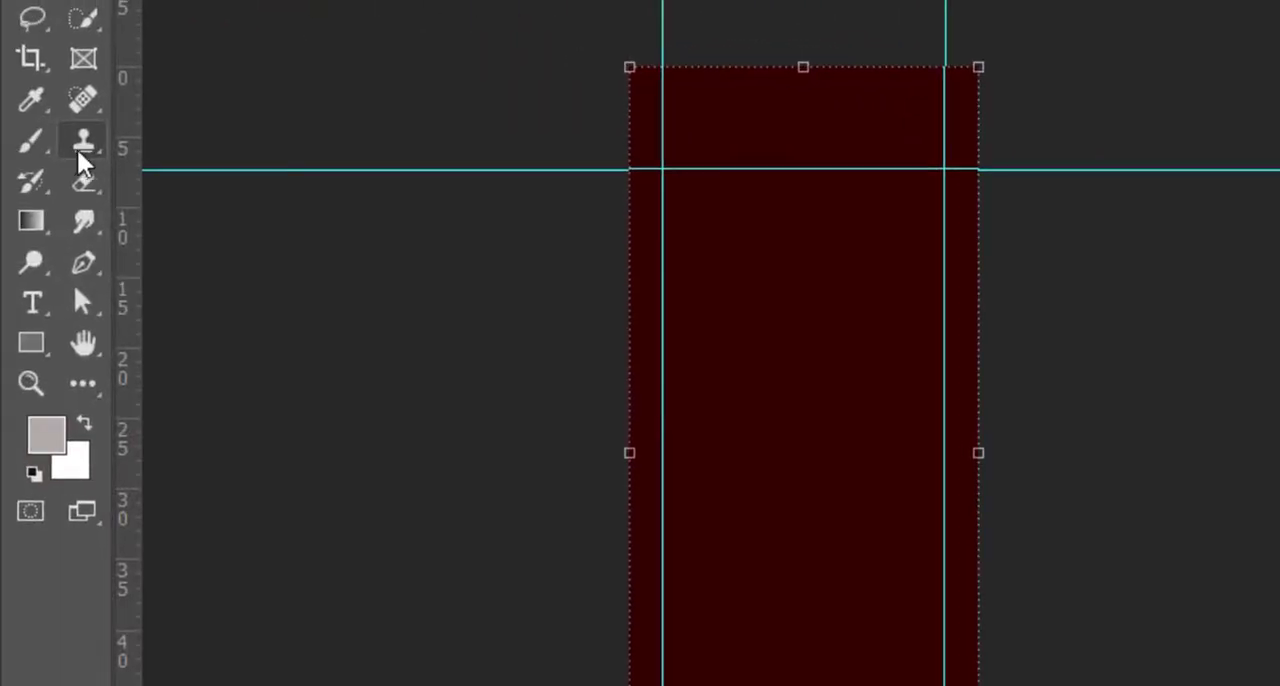
# Add a centred Lorem ipsum paragraph in the Stencil font inside the rectangle and set its size to 60 pt.
pyautogui.click(33, 303)
pyautogui.moveTo(680, 262); pyautogui.dragTo(919, 598)
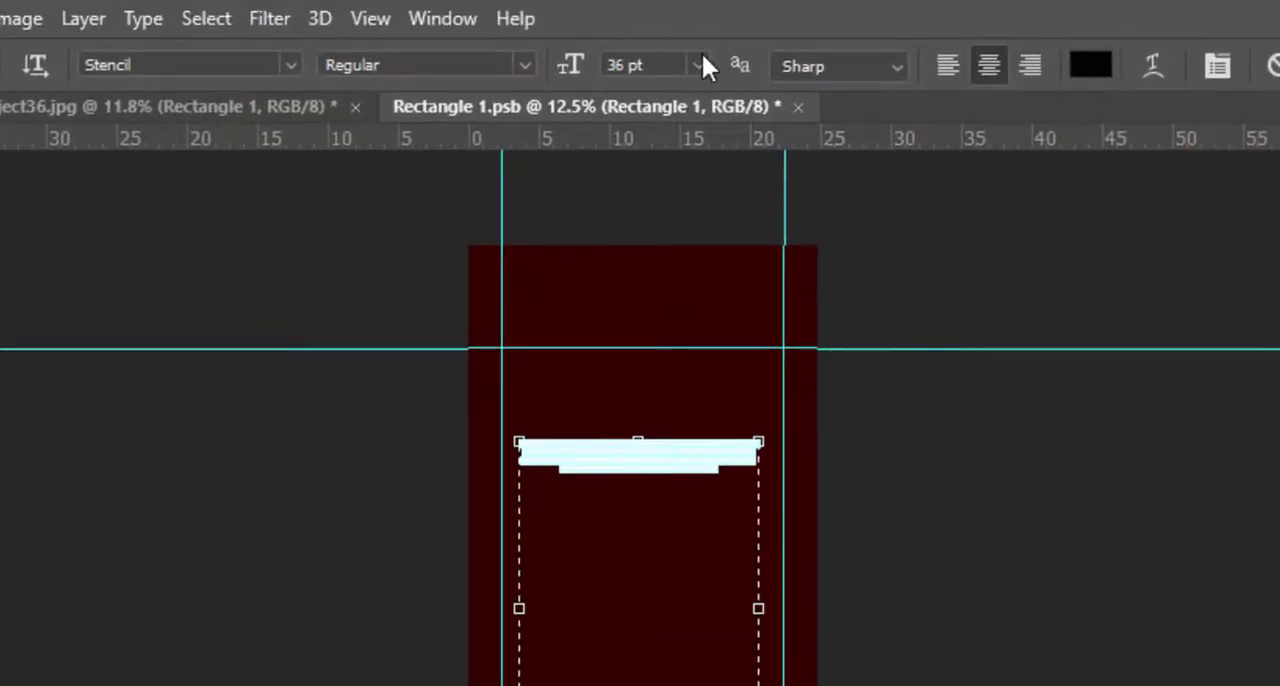
pyautogui.click(699, 65)
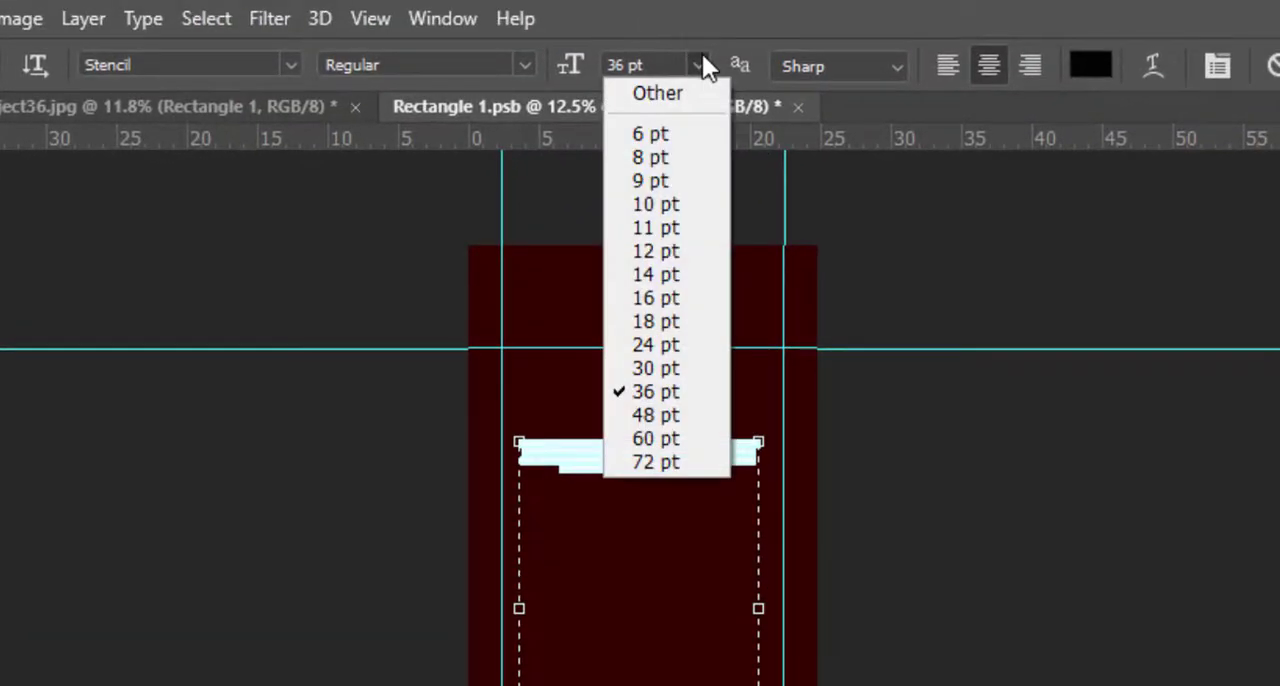
pyautogui.click(655, 441)
pyautogui.click(0, 150)
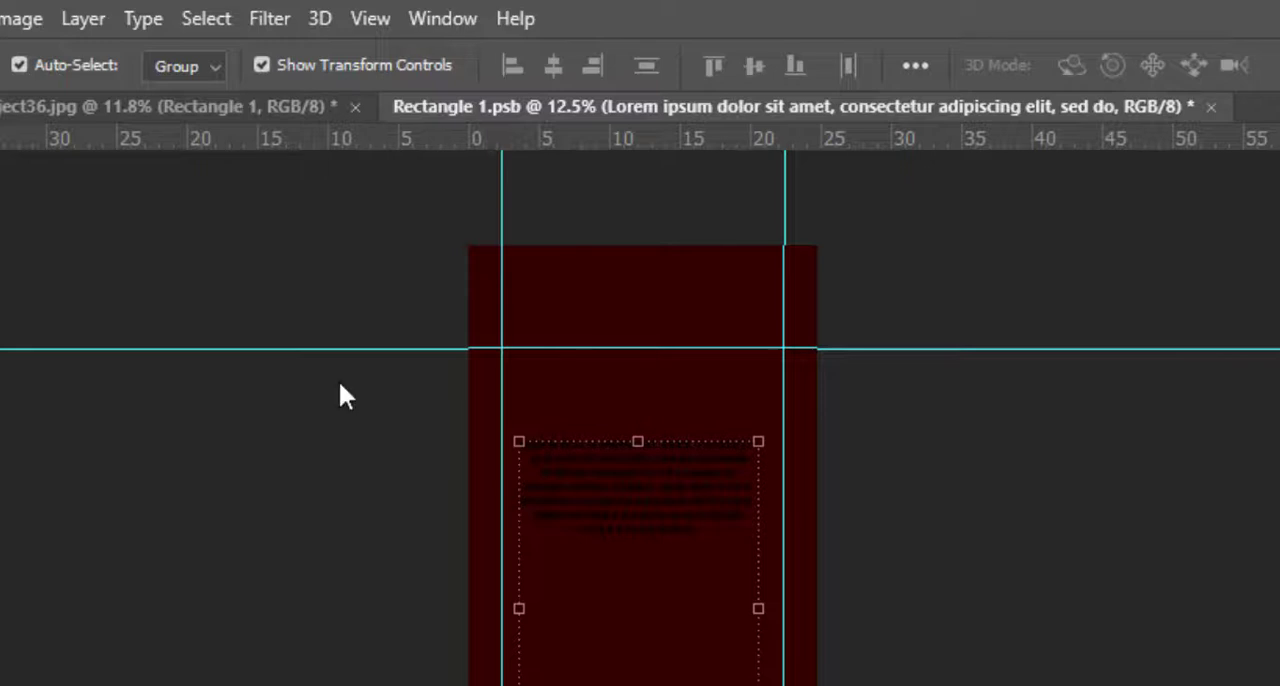
# Make the Lorem ipsum text white and enlarge it so the lines extend slightly past the rectangle's sides.
pyautogui.press('t')
pyautogui.click(1091, 65)
pyautogui.click(1148, 296)
pyautogui.press('Return')
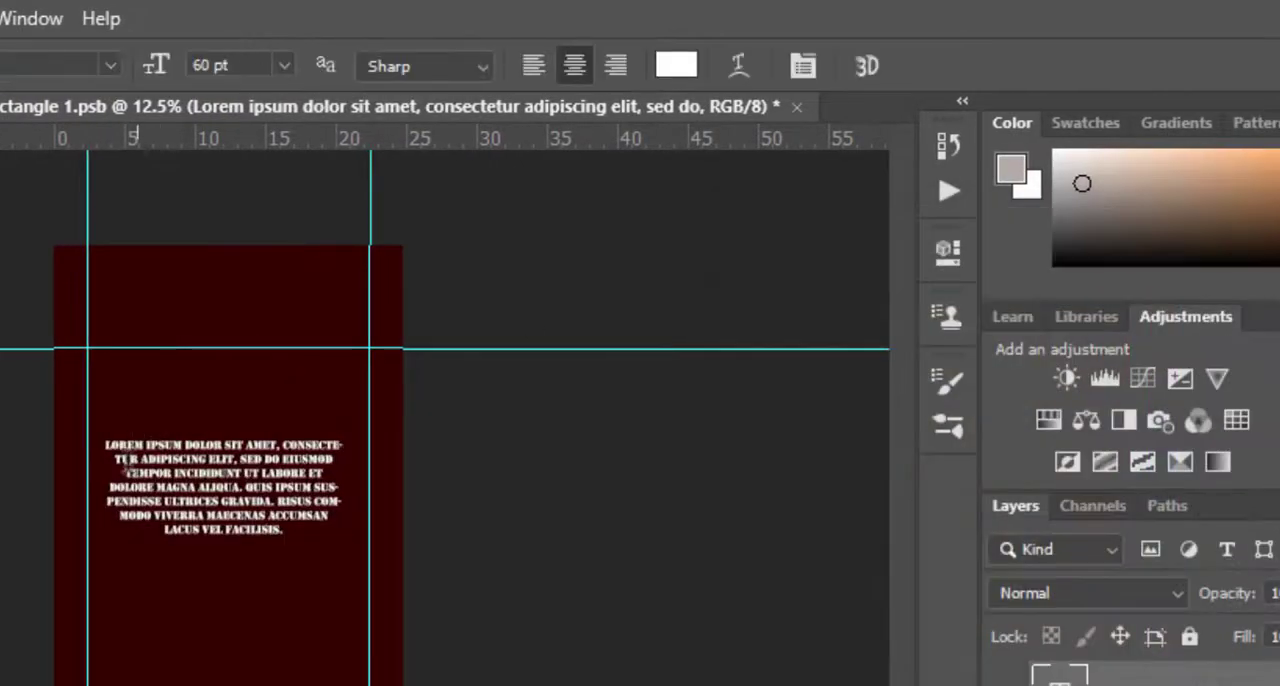
pyautogui.moveTo(449, 603); pyautogui.dragTo(483, 604)
pyautogui.moveTo(314, 436); pyautogui.dragTo(252, 552)
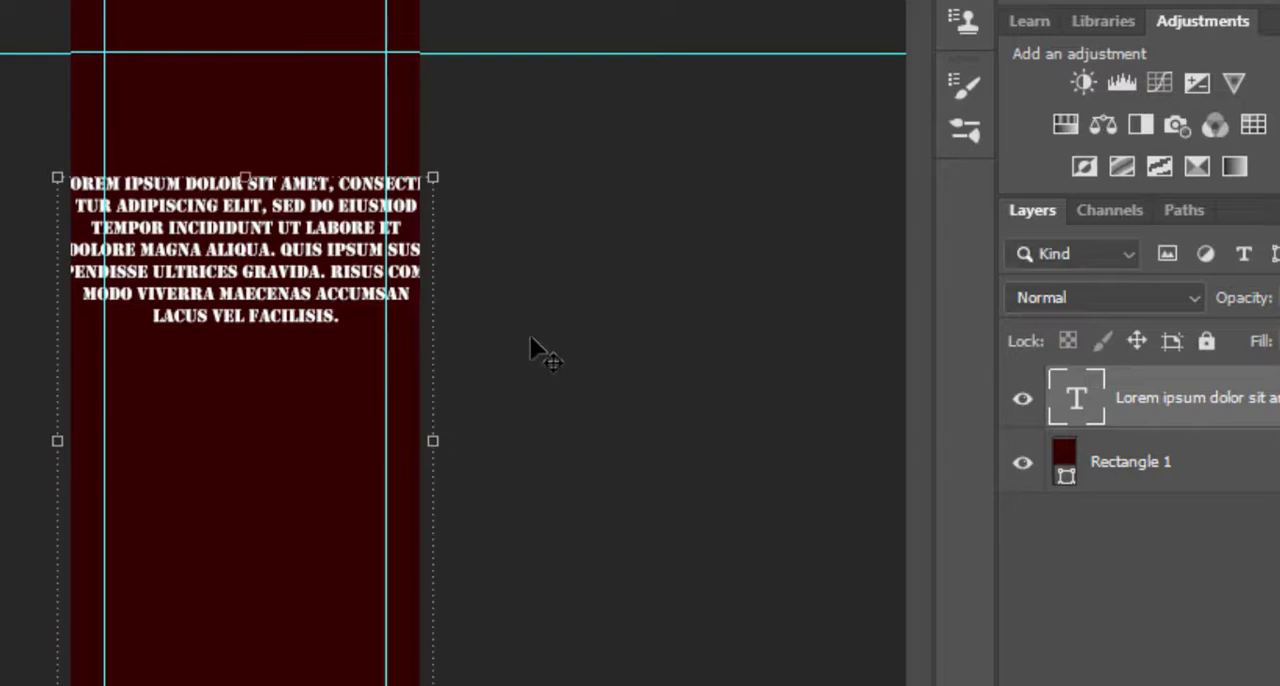
# Set the rectangle's fill colour to ca1111.
pyautogui.doubleClick(1064, 456)
pyautogui.write('ca1111')
pyautogui.press('Return')
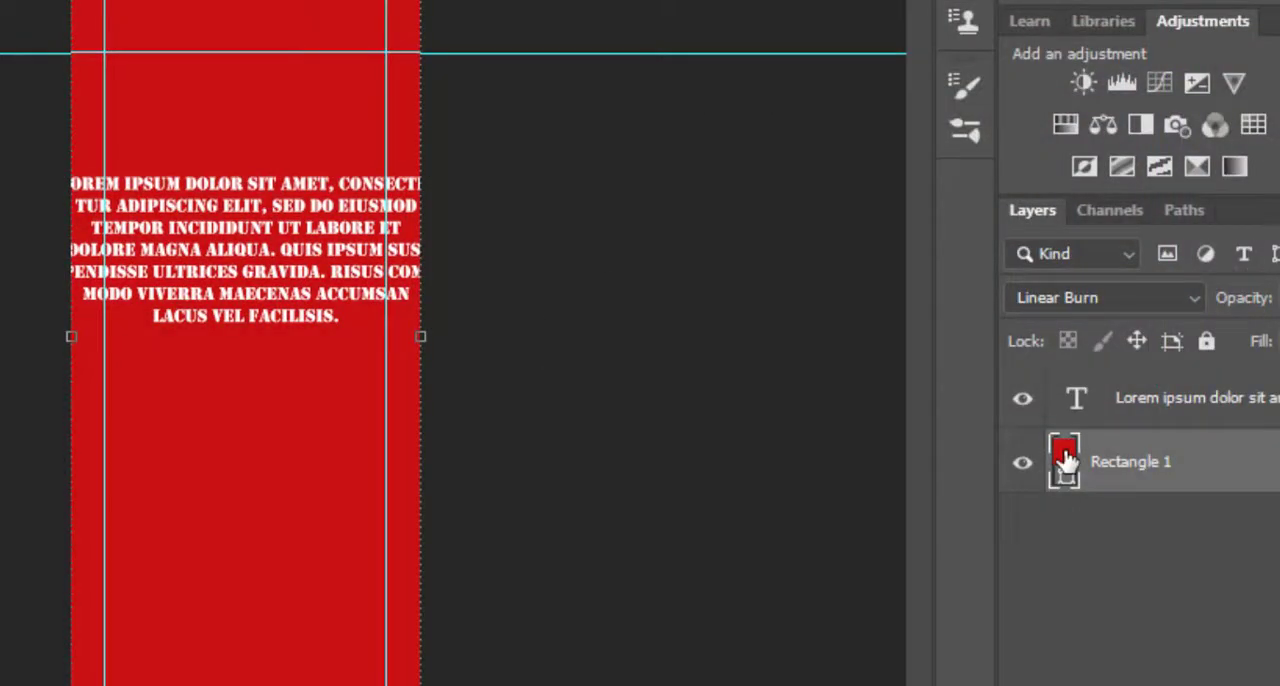
# Move the text block lower on the rectangle, save the smart object's contents and return to the project36.jpg document.
pyautogui.moveTo(330, 290); pyautogui.dragTo(307, 527)
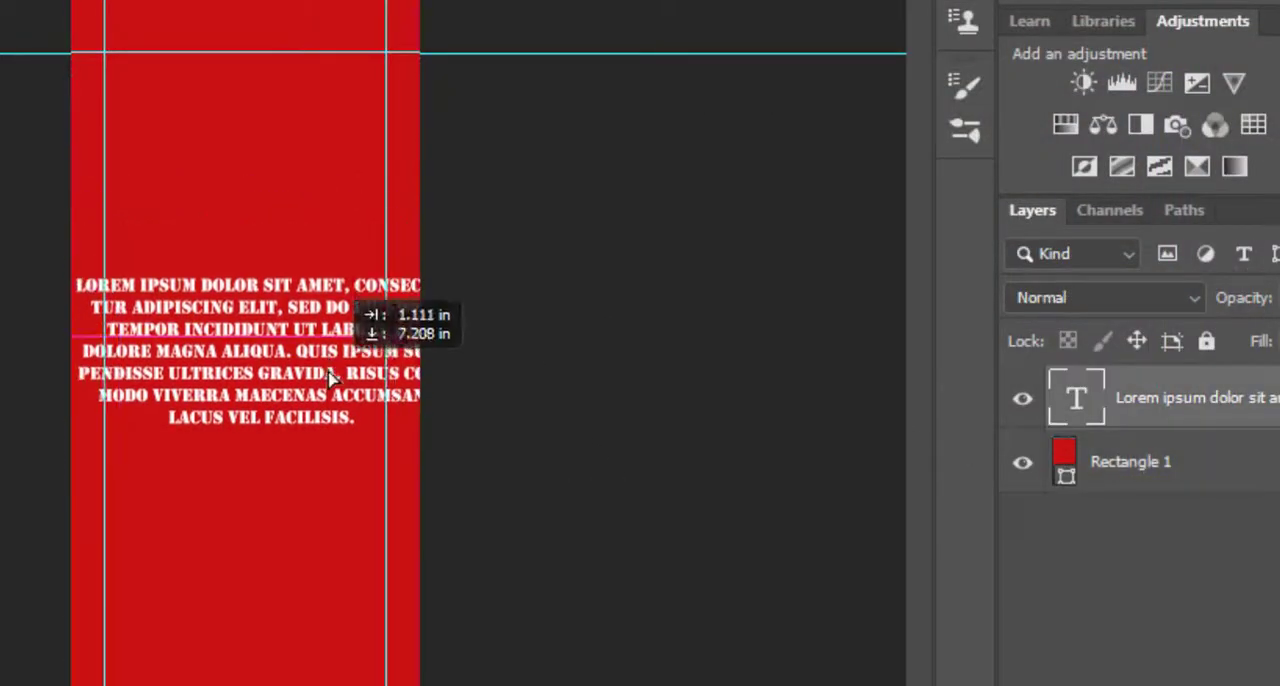
pyautogui.hotkey('ctrl', 's')
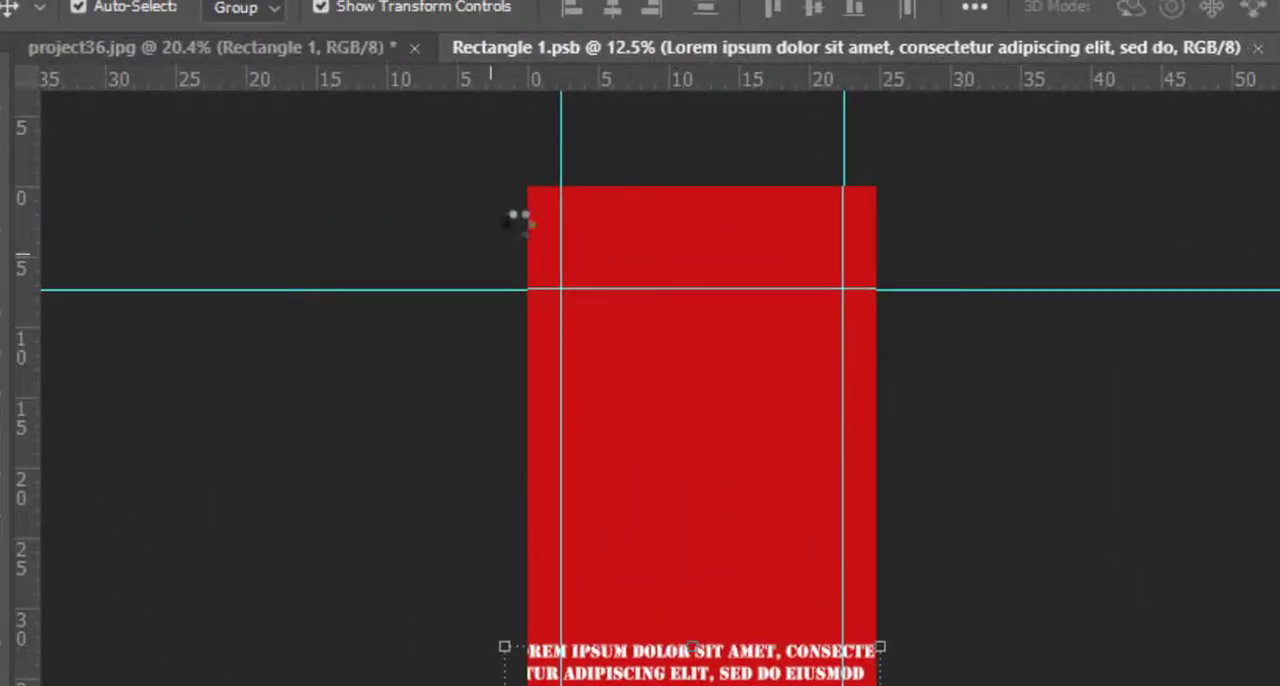
pyautogui.click(366, 48)
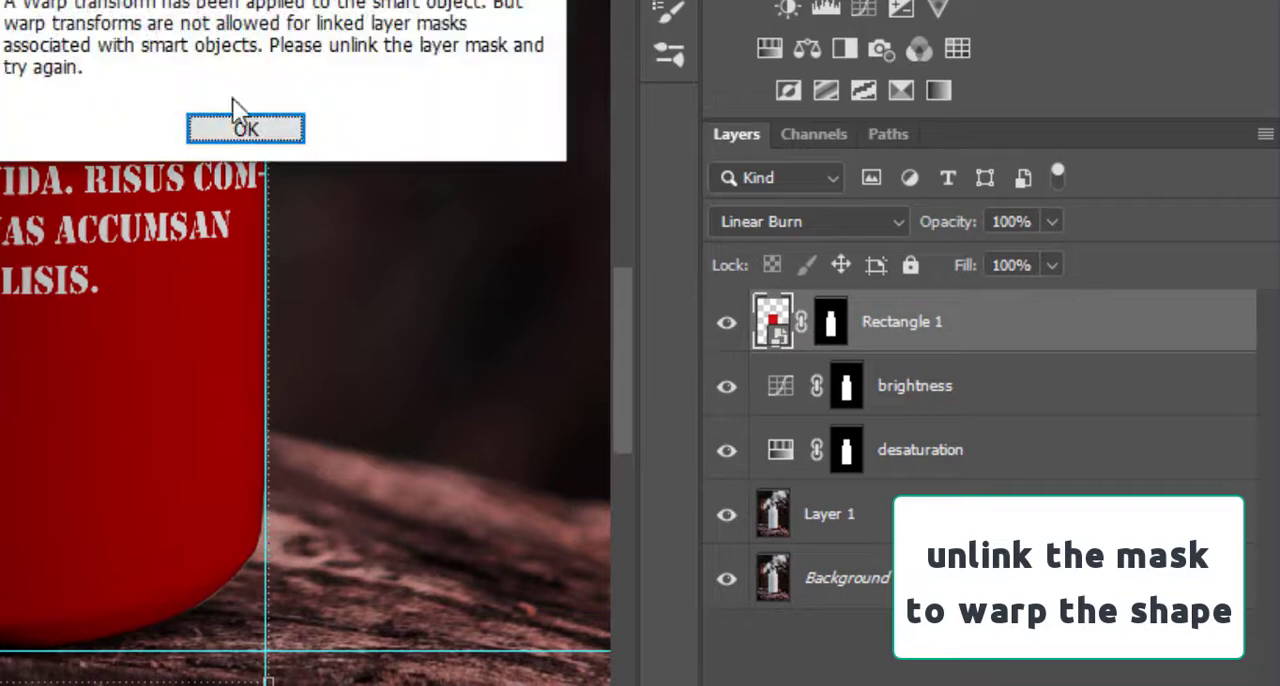
# Unlink the Rectangle 1 mask and warp the label's bottom edge further downward so the text curves around the bottle.
pyautogui.click(240, 126)
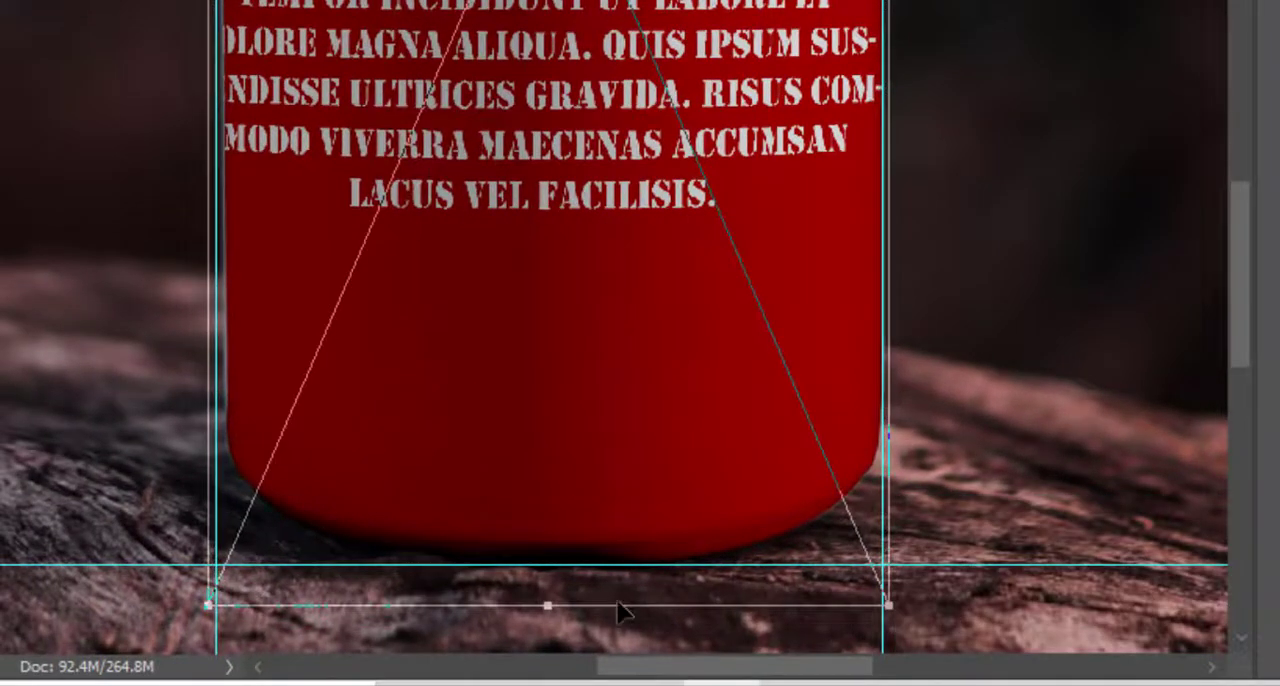
pyautogui.scroll(-1, 620, 610)
pyautogui.rightClick(707, 404)
pyautogui.click(798, 212)
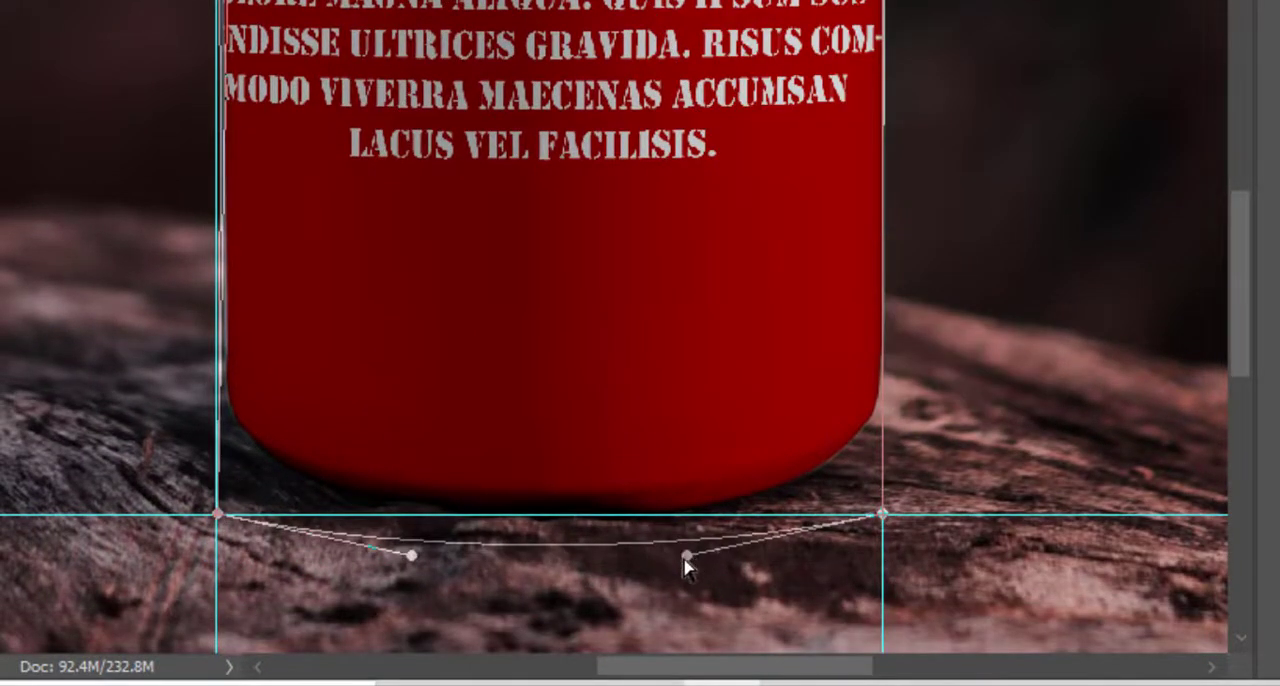
pyautogui.moveTo(686, 556); pyautogui.dragTo(675, 603)
pyautogui.moveTo(411, 556); pyautogui.dragTo(424, 651)
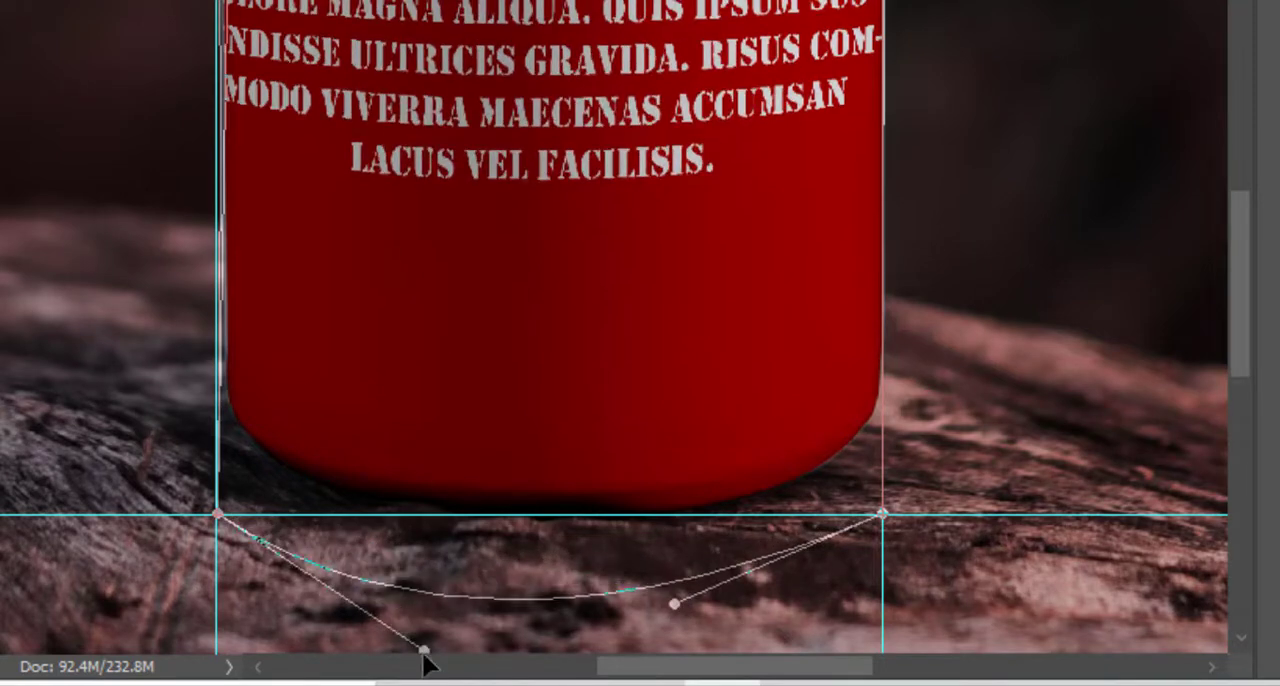
pyautogui.scroll(-1, 595, 500)
pyautogui.scroll(-2, 605, 500)
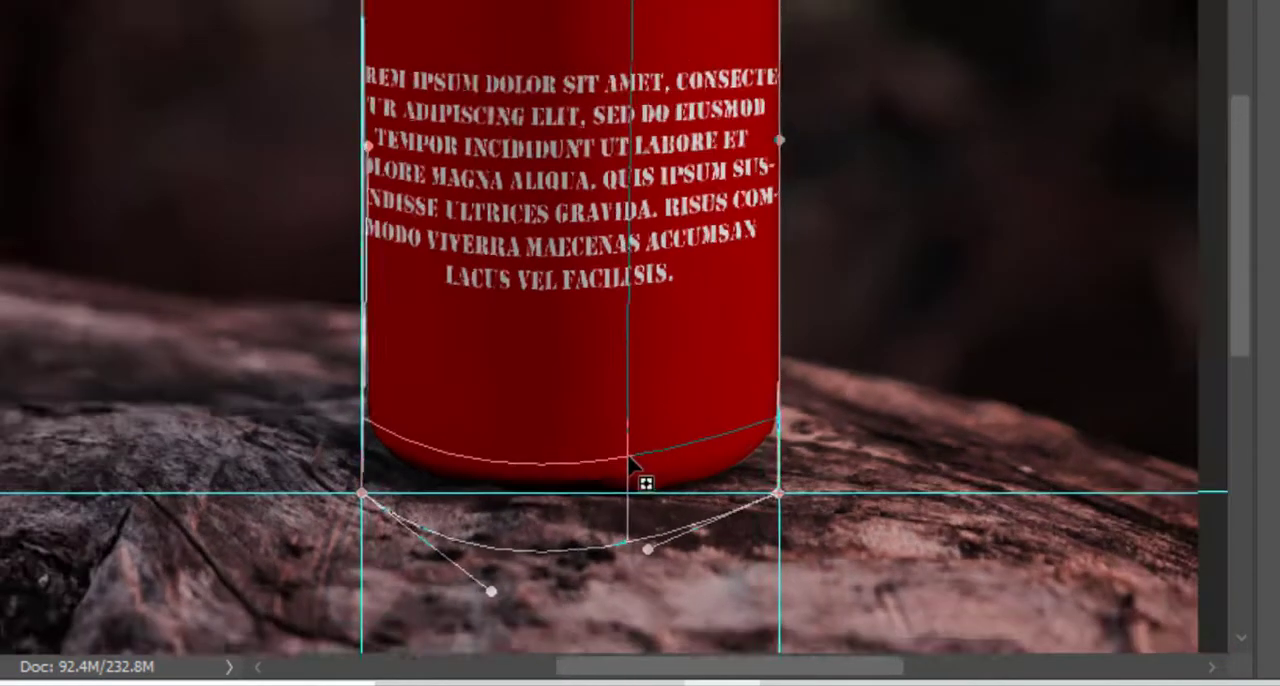
pyautogui.moveTo(644, 515); pyautogui.dragTo(641, 528)
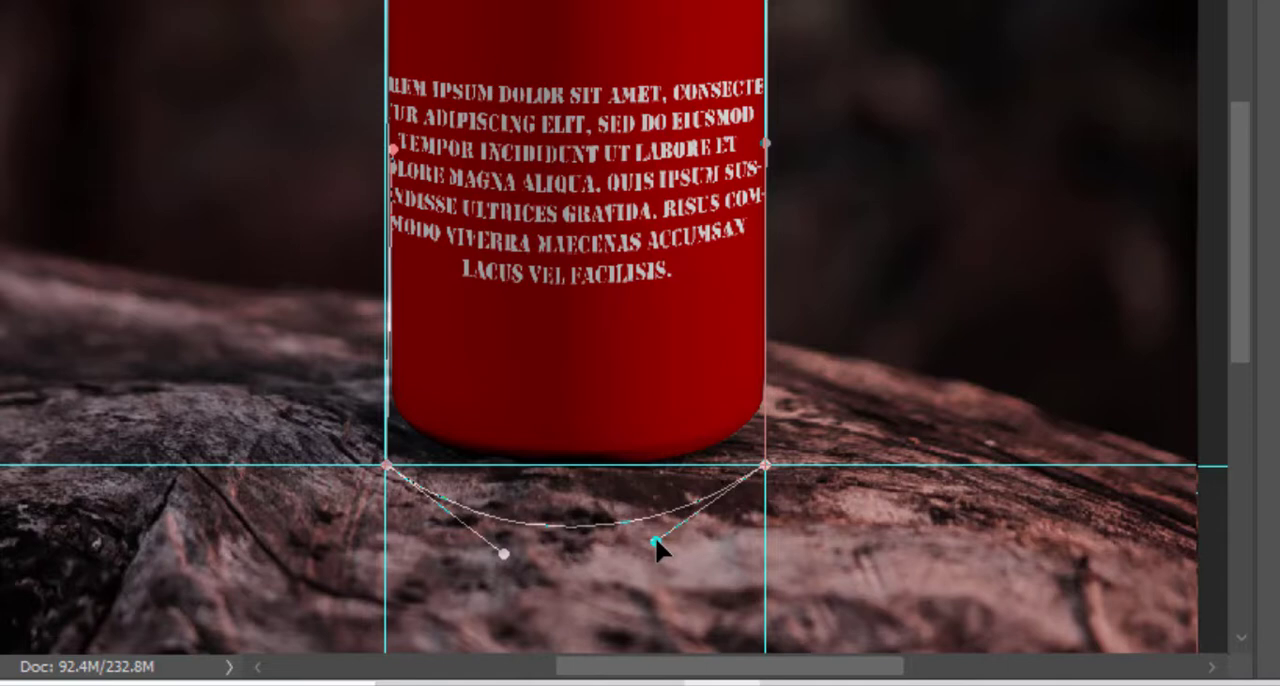
pyautogui.scroll(3, 657, 540)
pyautogui.scroll(-3, 662, 500)
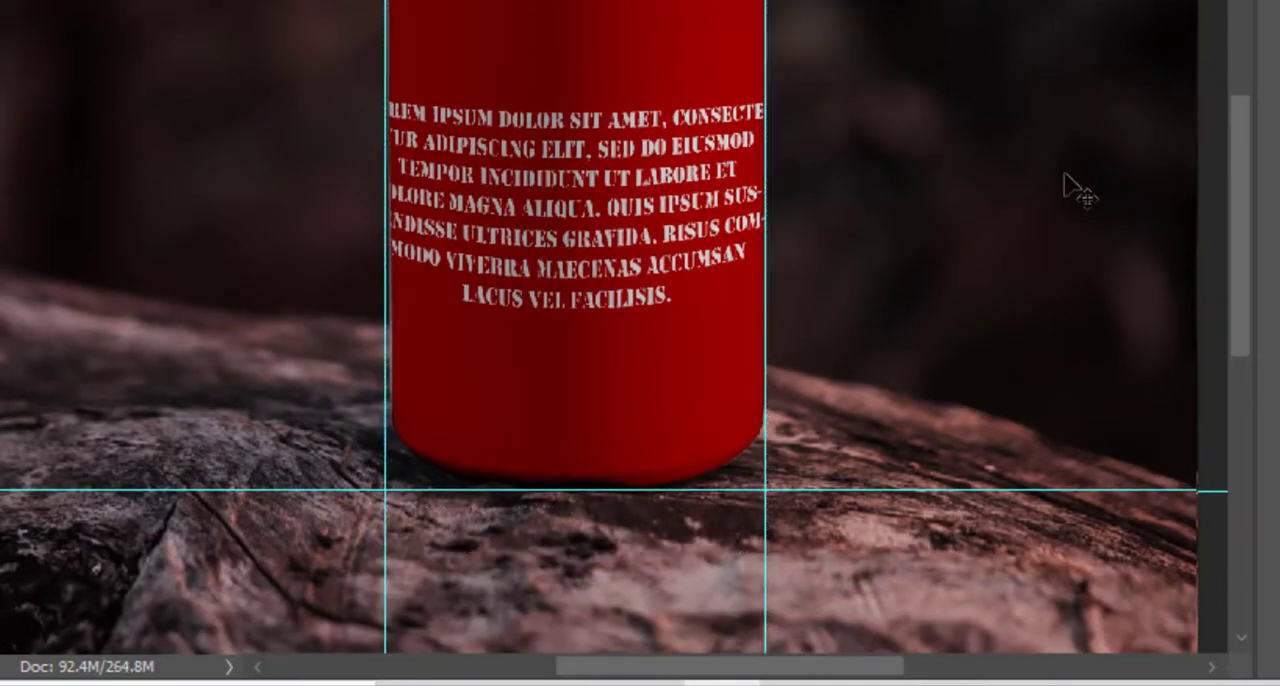
# Load the saved selection of the bottle cap with Layer 1 active.
pyautogui.scroll(5, 650, 10)
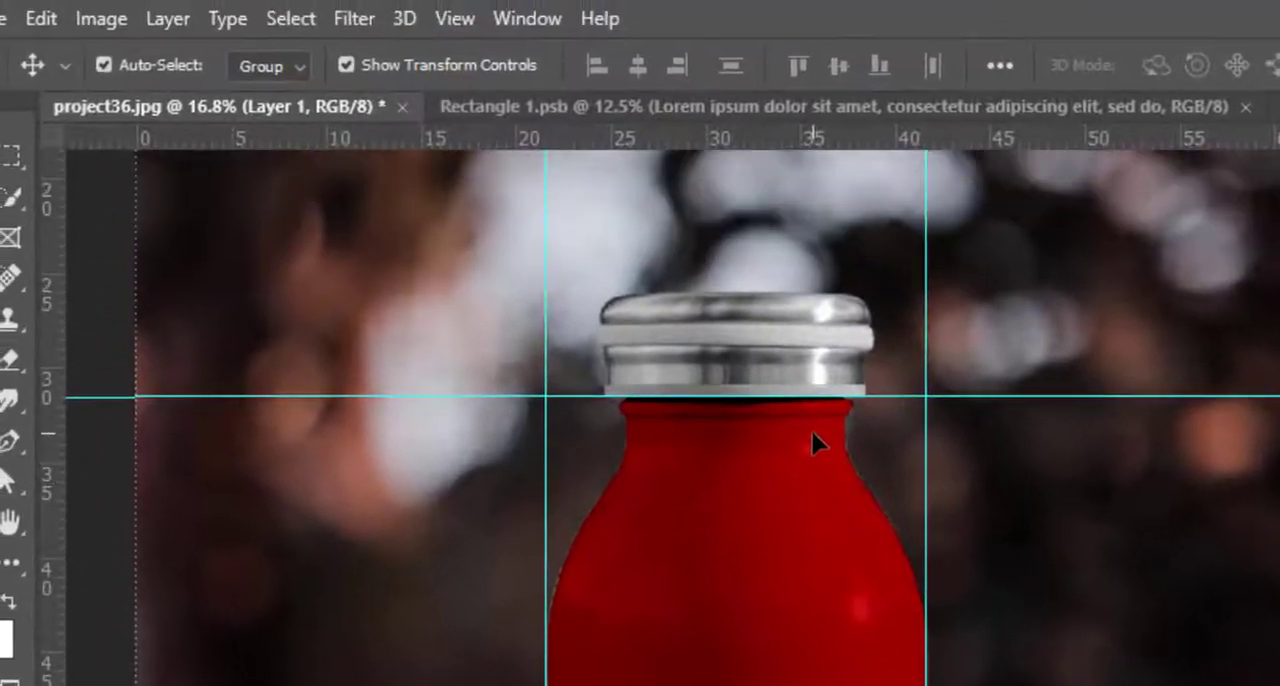
pyautogui.scroll(1, 812, 433)
pyautogui.click(291, 18)
pyautogui.click(323, 608)
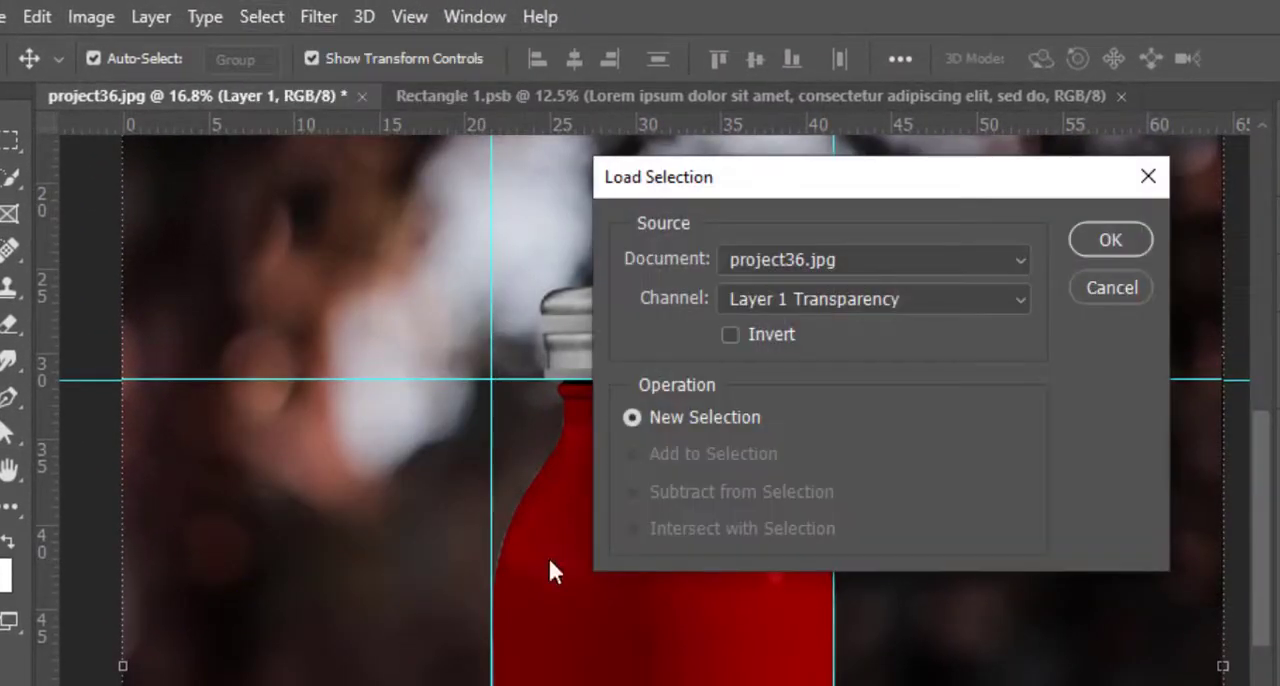
pyautogui.click(843, 301)
pyautogui.click(787, 408)
pyautogui.click(1110, 240)
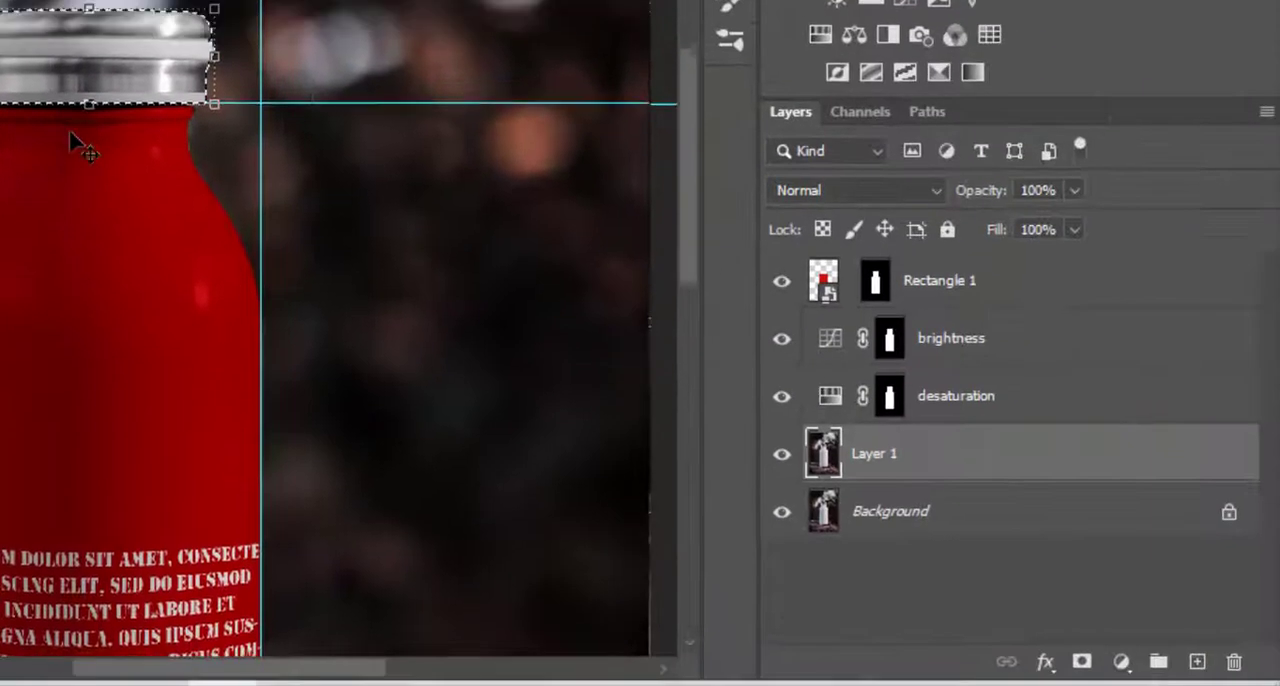
# Add a red Solid Color fill layer over the selected cap and set its blend mode to Multiply.
pyautogui.click(1279, 685)
pyautogui.click(1118, 161)
pyautogui.moveTo(840, 270); pyautogui.dragTo(891, 232)
pyautogui.click(920, 424)
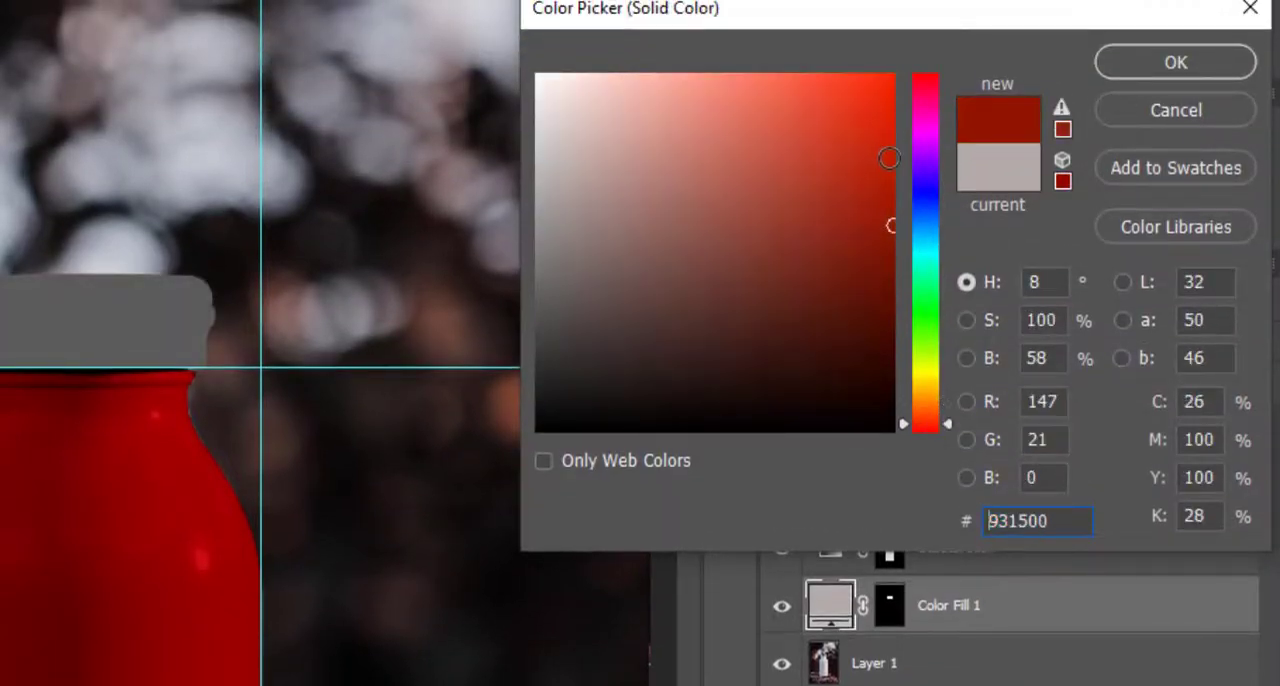
pyautogui.click(1150, 68)
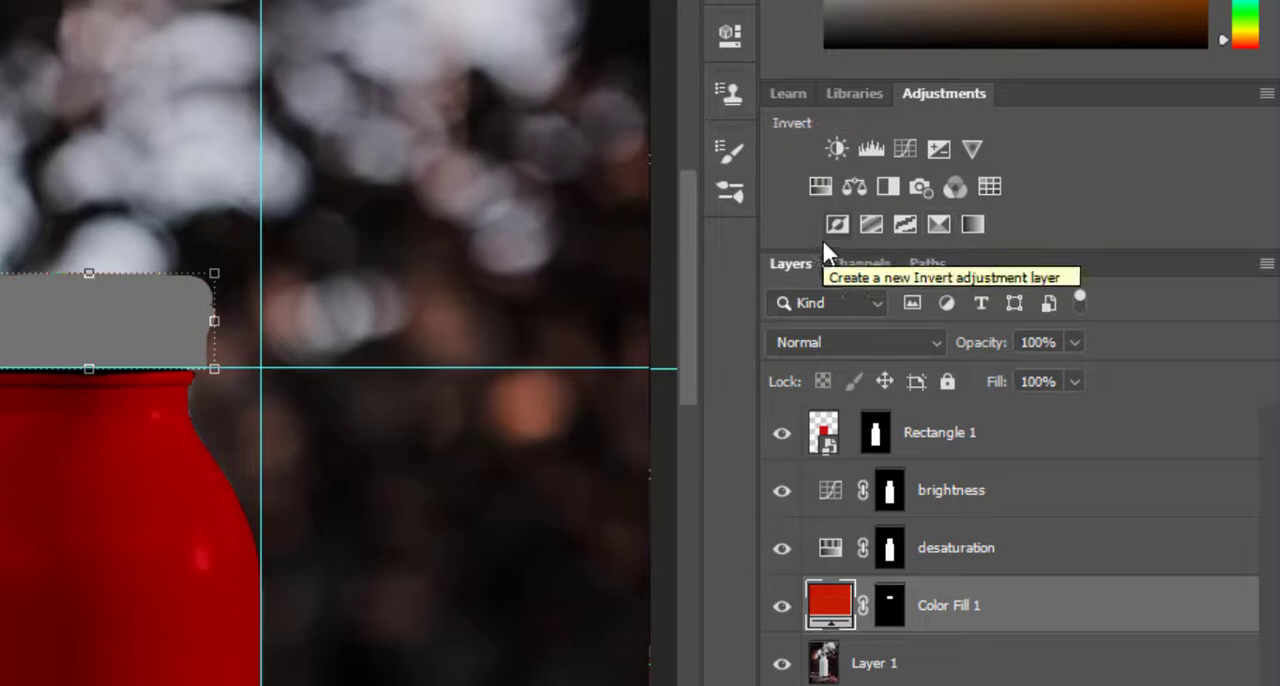
pyautogui.click(843, 342)
pyautogui.click(815, 239)
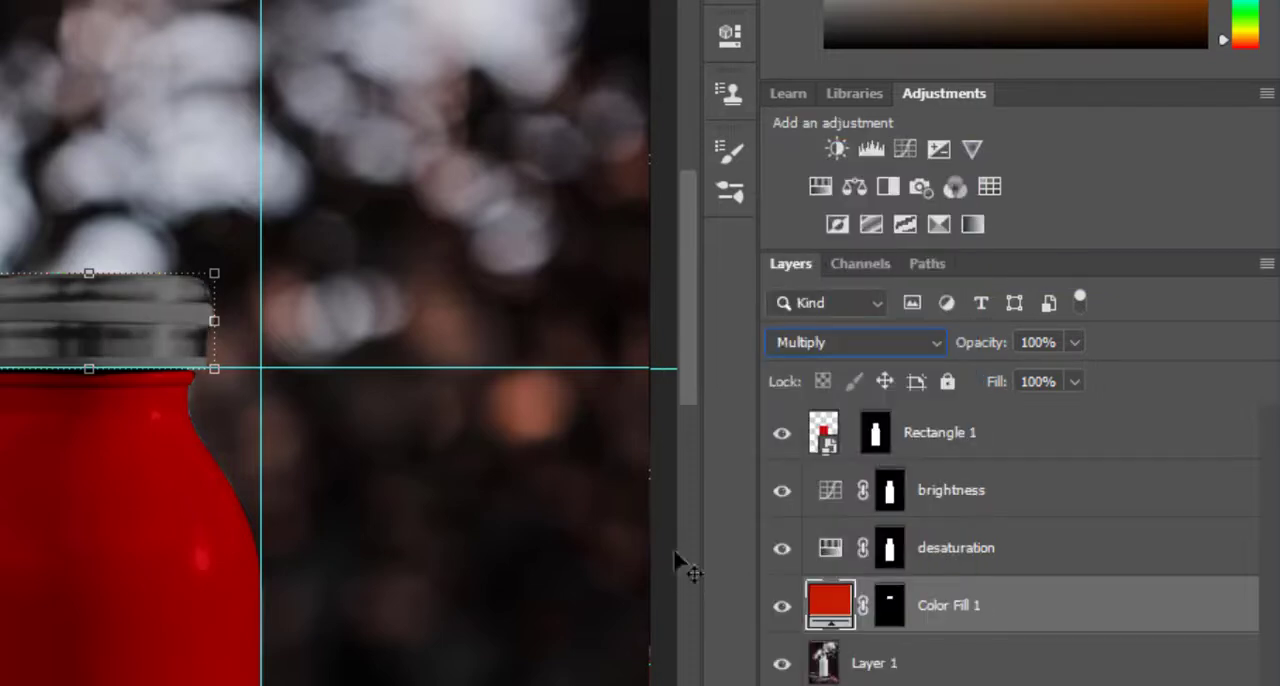
# Move Color Fill 1 above Rectangle 1 in the layer stack and set Rectangle 1's blend mode to Multiply.
pyautogui.moveTo(1122, 630); pyautogui.dragTo(1026, 428)
pyautogui.scroll(-5, 194, 457)
pyautogui.click(846, 490)
pyautogui.click(855, 342)
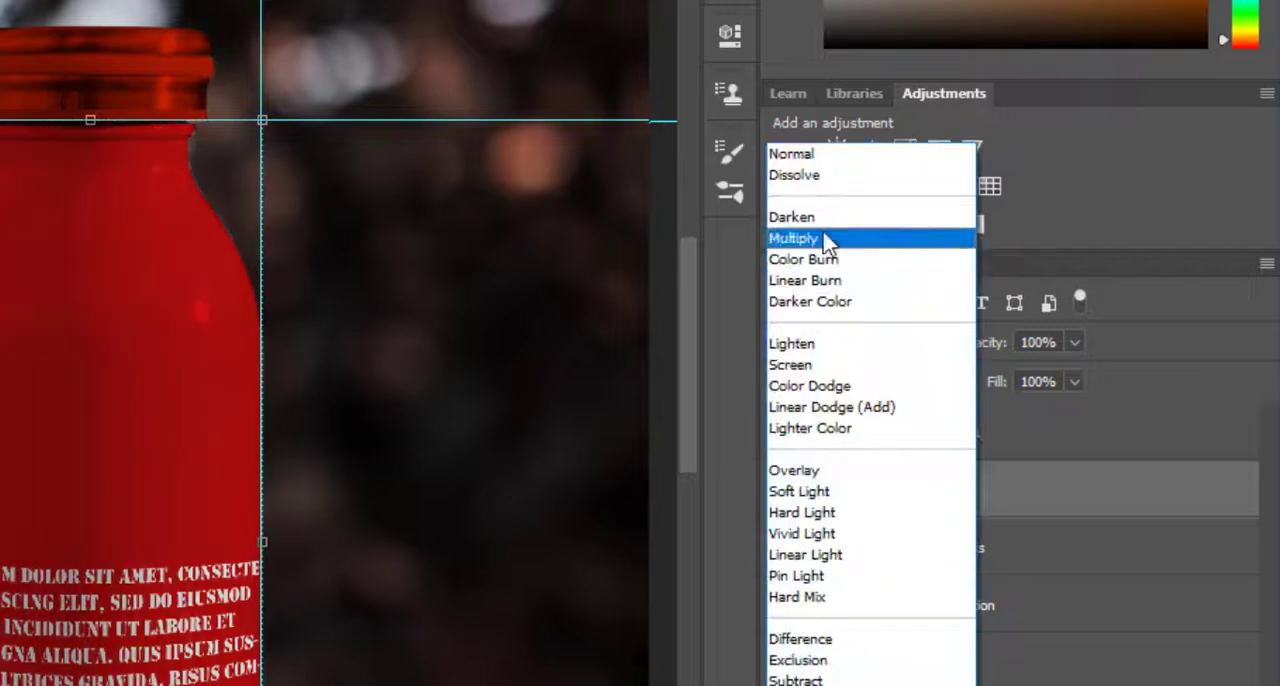
pyautogui.click(824, 238)
pyautogui.moveTo(685, 341)
pyautogui.mouseDown()
pyautogui.moveTo(687, 378)
pyautogui.moveTo(683, 339)
pyautogui.moveTo(685, 364)
pyautogui.mouseUp()
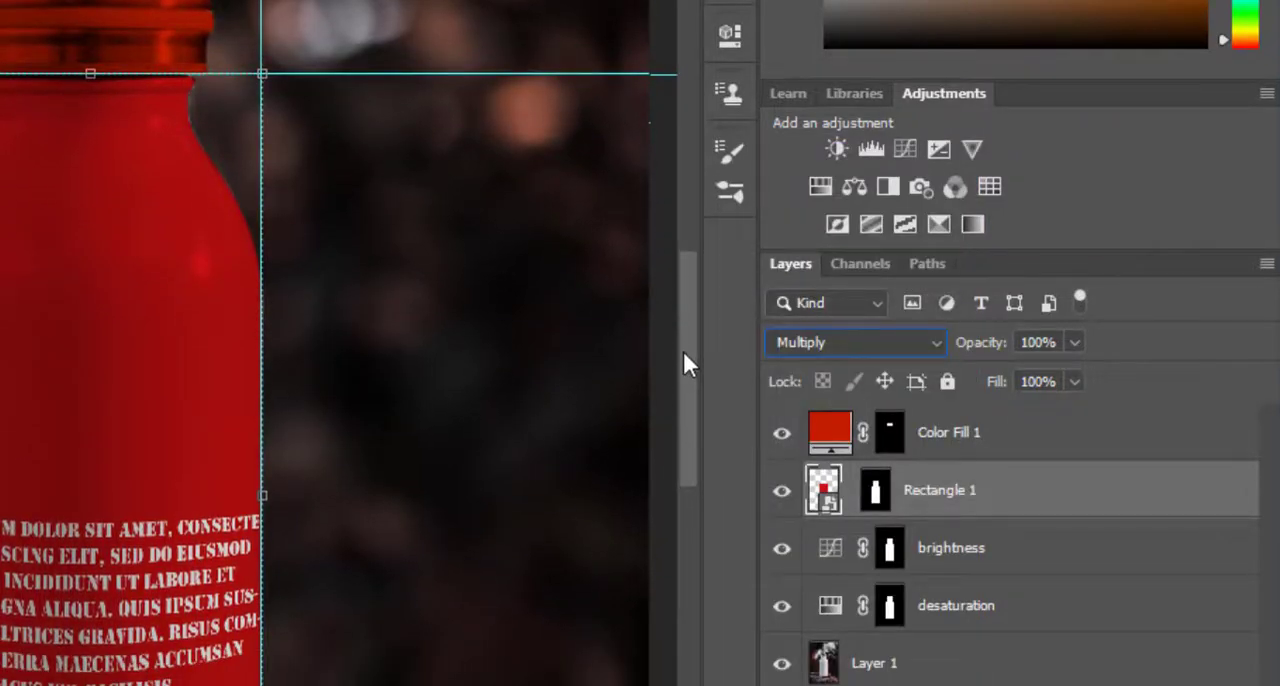
# Open the Rectangle 1 smart object, recolour its rectangle to black (000000) and save it back to the bottle document.
pyautogui.moveTo(983, 352)
pyautogui.mouseDown()
pyautogui.moveTo(960, 357)
pyautogui.moveTo(990, 352)
pyautogui.mouseUp()
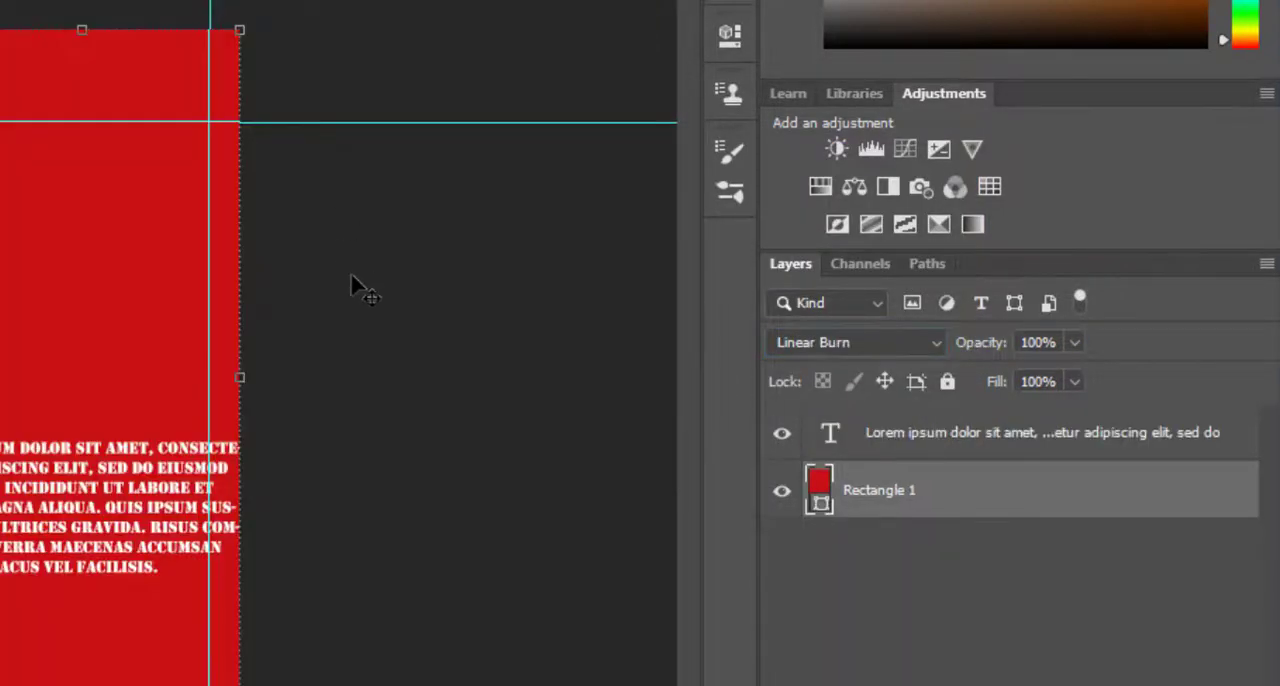
pyautogui.doubleClick(819, 485)
pyautogui.write('000000')
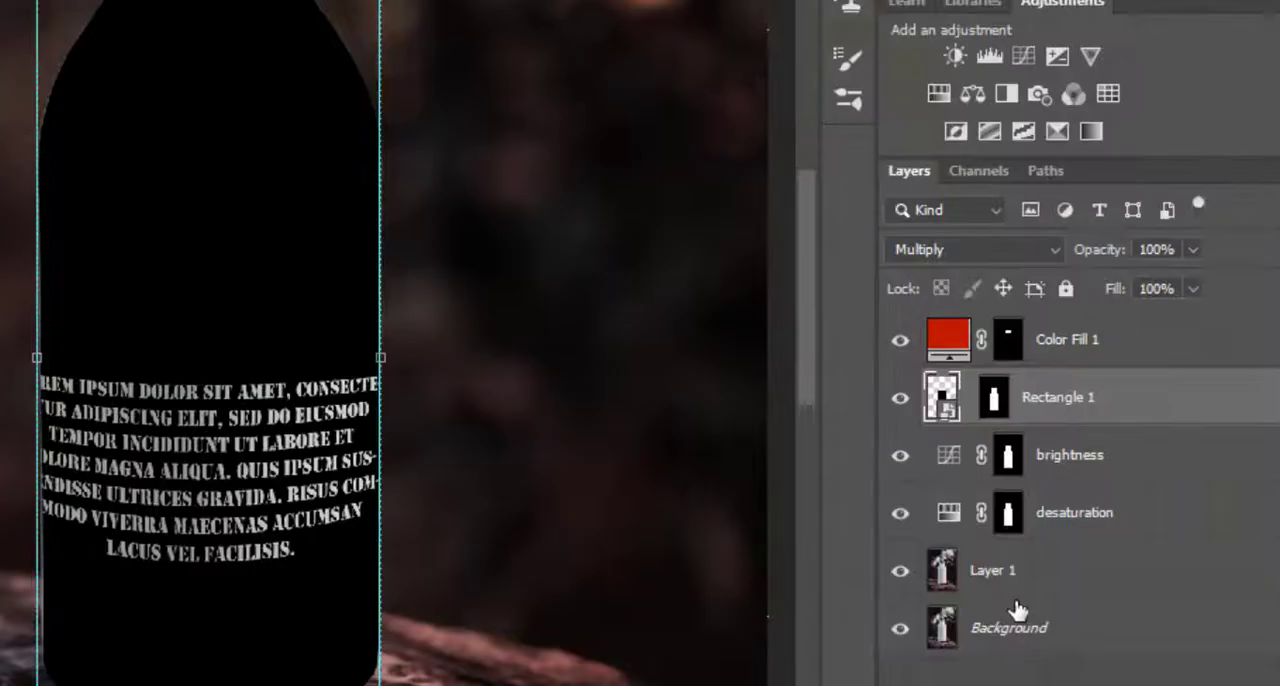
# Bring Layer 1 to the top of the layer stack and set its Saturation to -100 in the Camera Raw Filter.
pyautogui.click(1013, 575)
pyautogui.moveTo(1013, 575); pyautogui.dragTo(1009, 318)
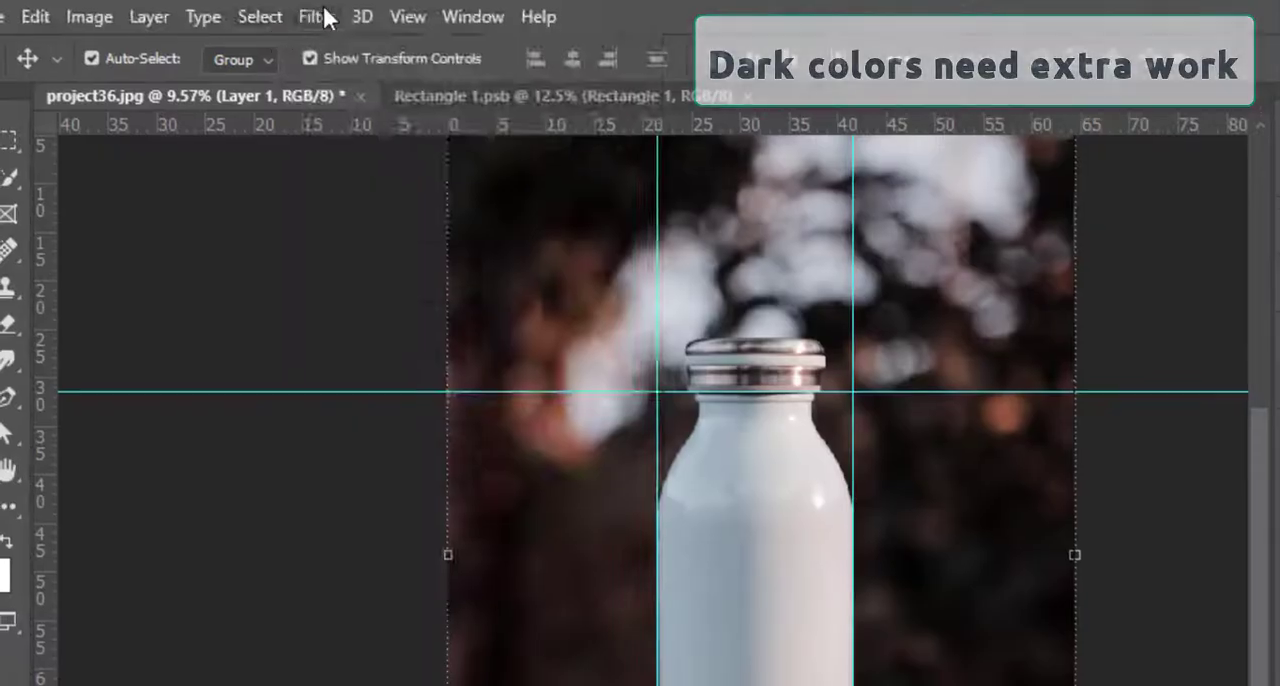
pyautogui.click(317, 17)
pyautogui.click(371, 130)
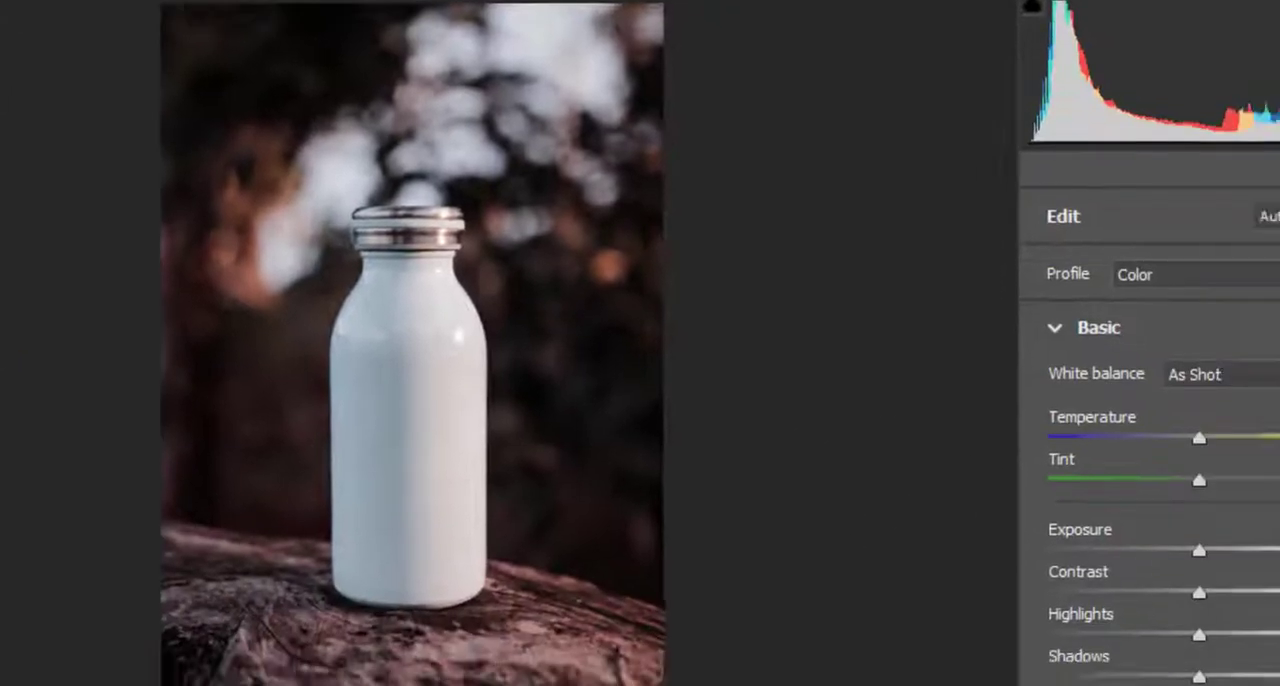
pyautogui.scroll(-8, 870, 565)
pyautogui.scroll(1, 870, 565)
pyautogui.moveTo(945, 450); pyautogui.dragTo(764, 457)
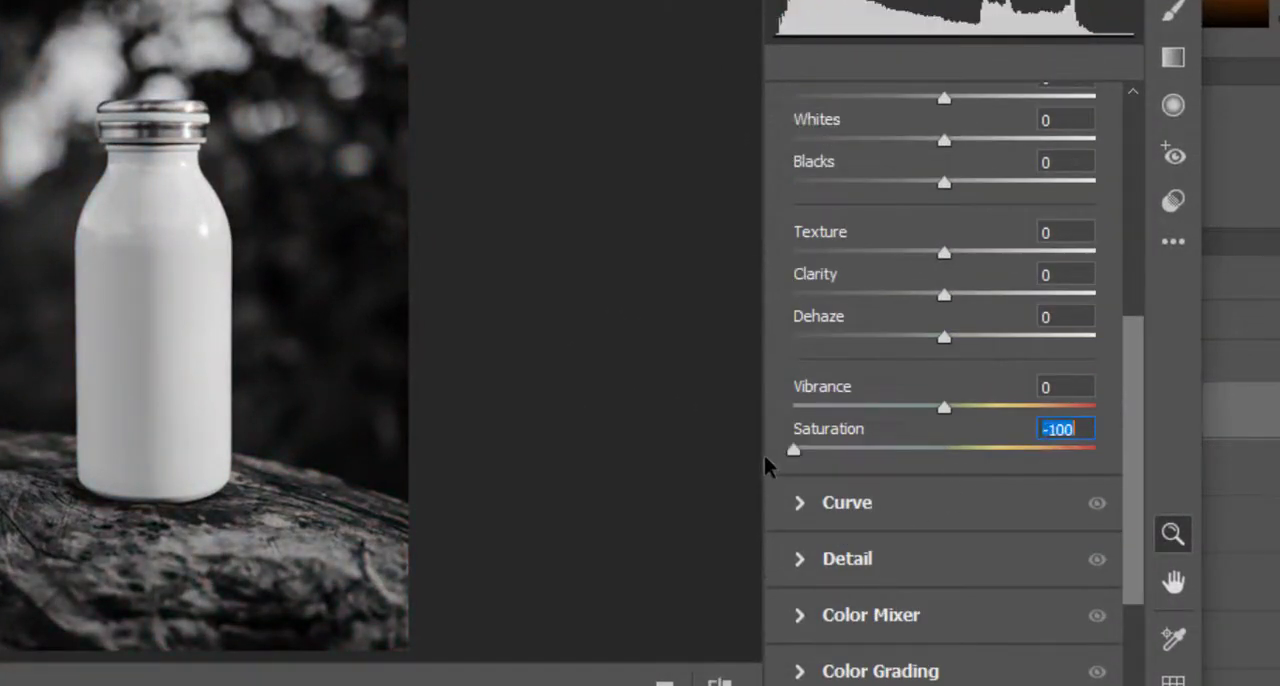
# Set Exposure to -3.80 and Whites to +76 for Layer 1 in the Camera Raw Filter.
pyautogui.scroll(7, 880, 358)
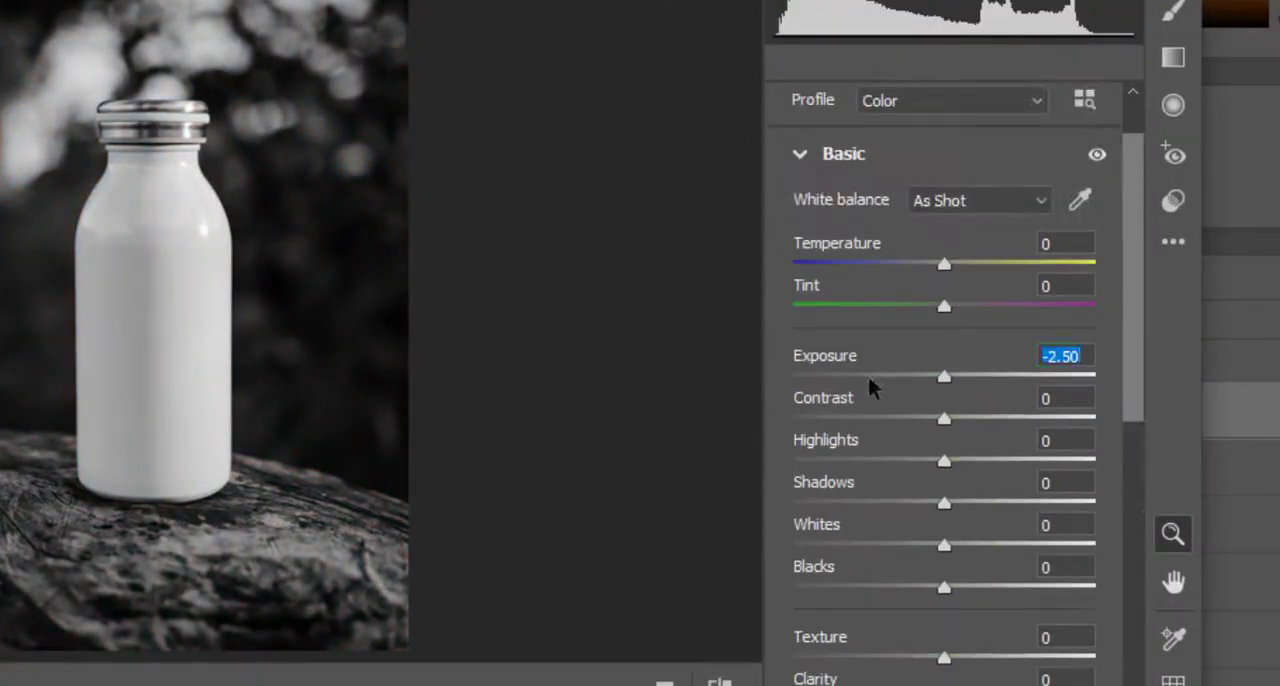
pyautogui.moveTo(869, 379); pyautogui.dragTo(830, 377)
pyautogui.scroll(-3, 1051, 504)
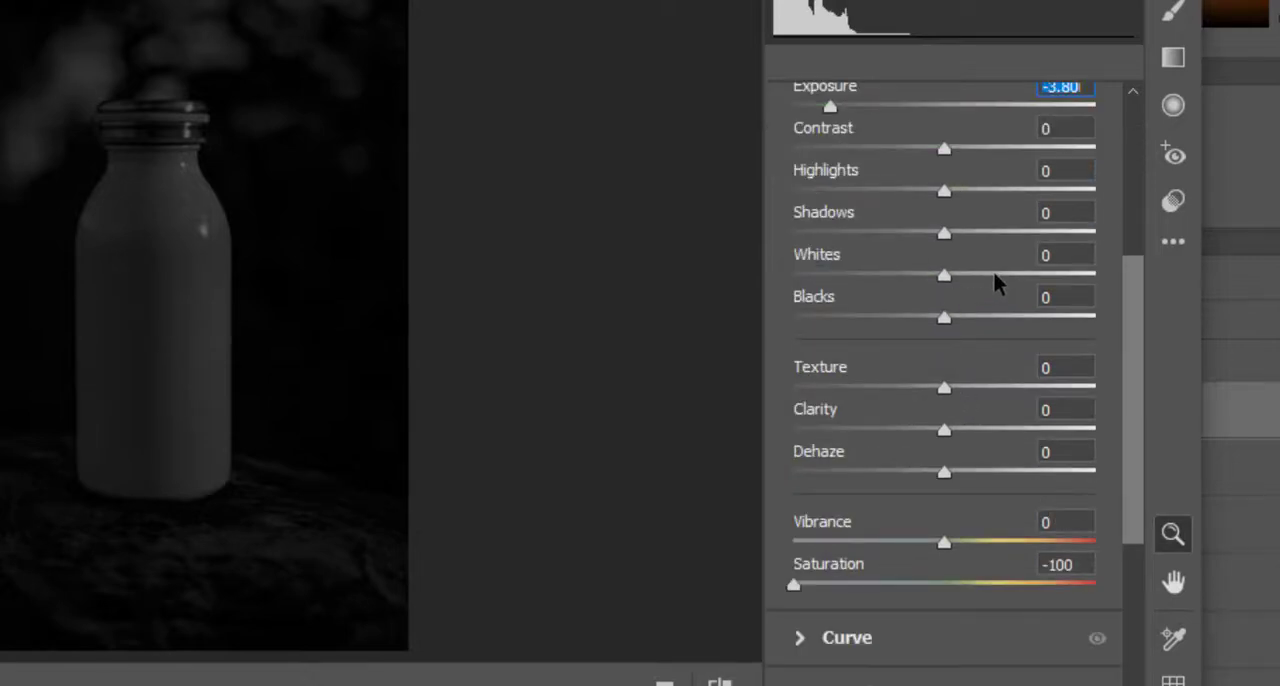
pyautogui.moveTo(995, 274); pyautogui.dragTo(1043, 280)
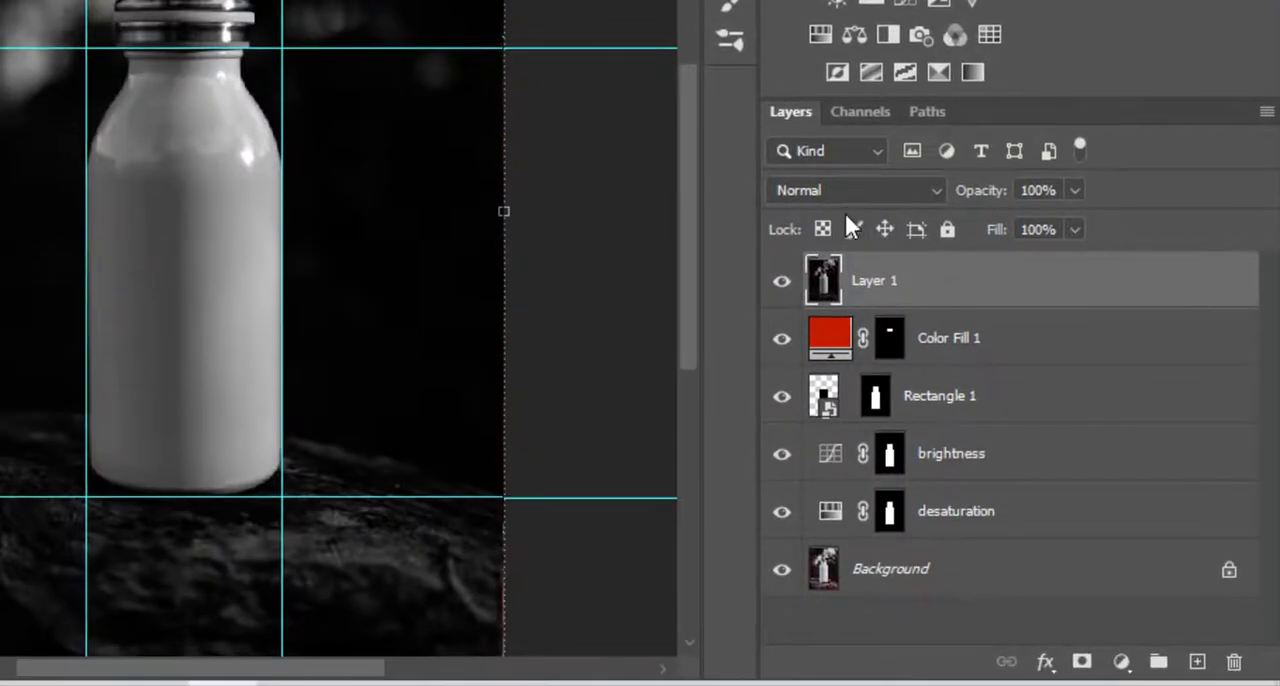
# Set Layer 1's blend mode to Screen and copy the brightness layer's mask onto it.
pyautogui.click(844, 210)
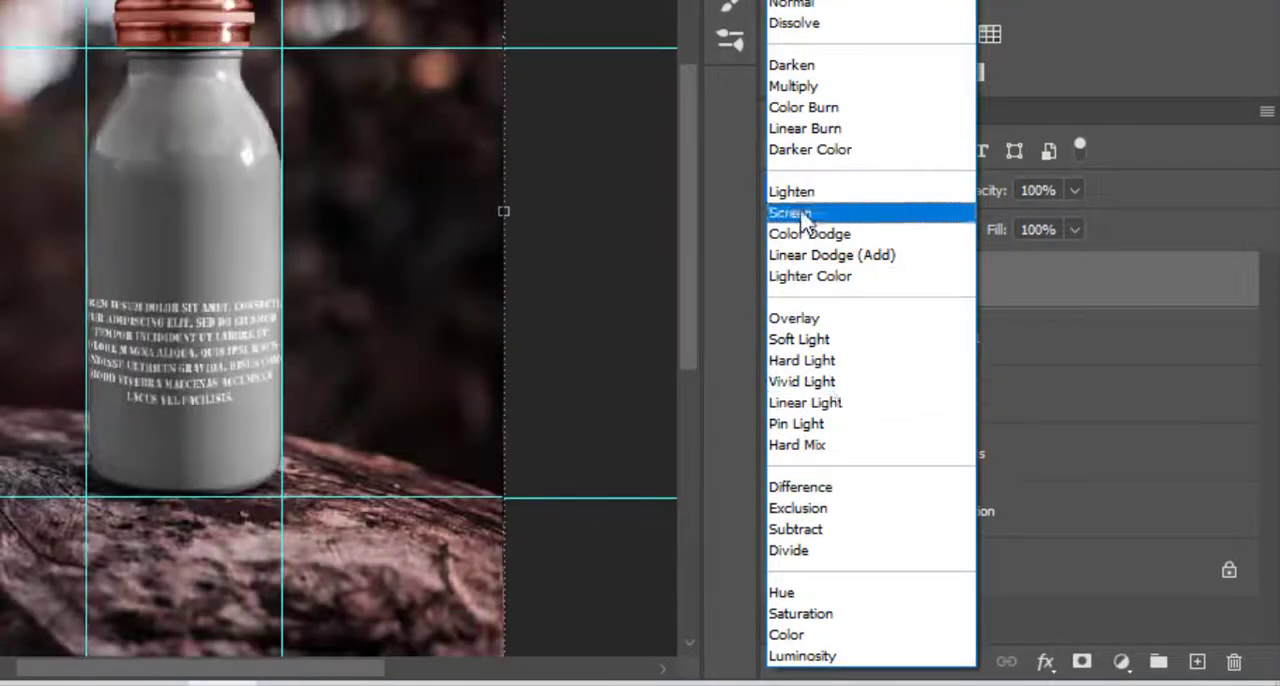
pyautogui.click(790, 212)
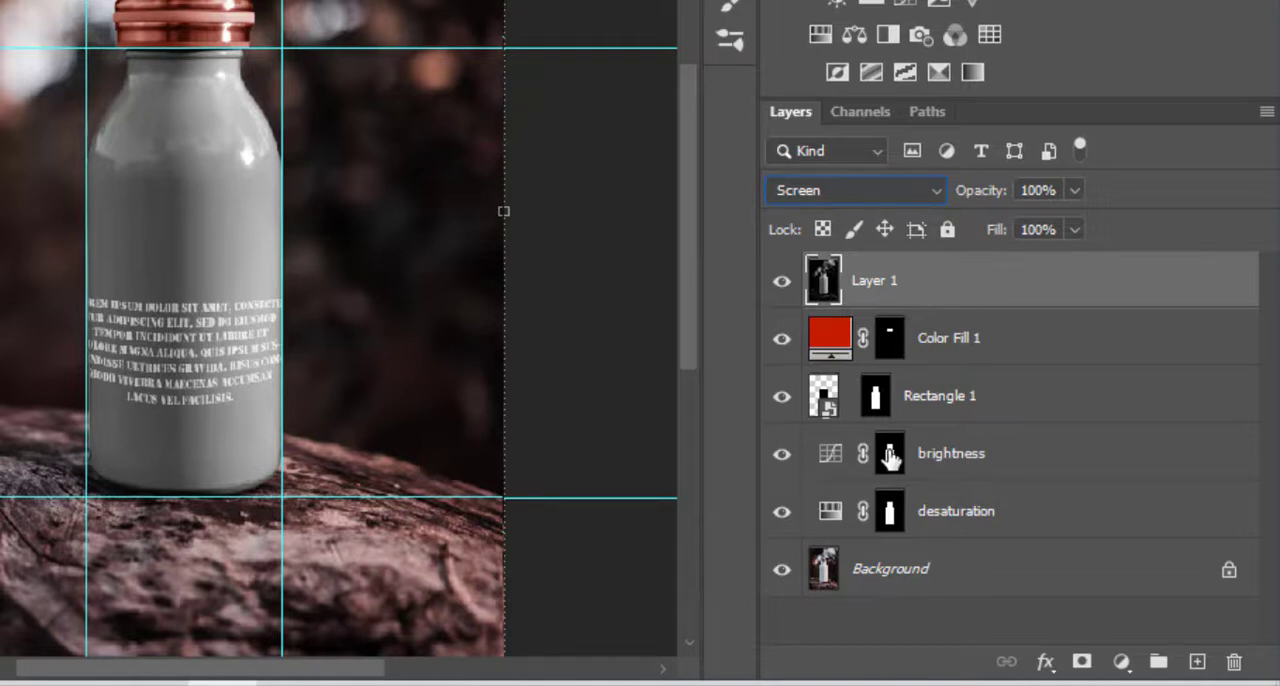
pyautogui.moveTo(890, 456); pyautogui.dragTo(878, 282)
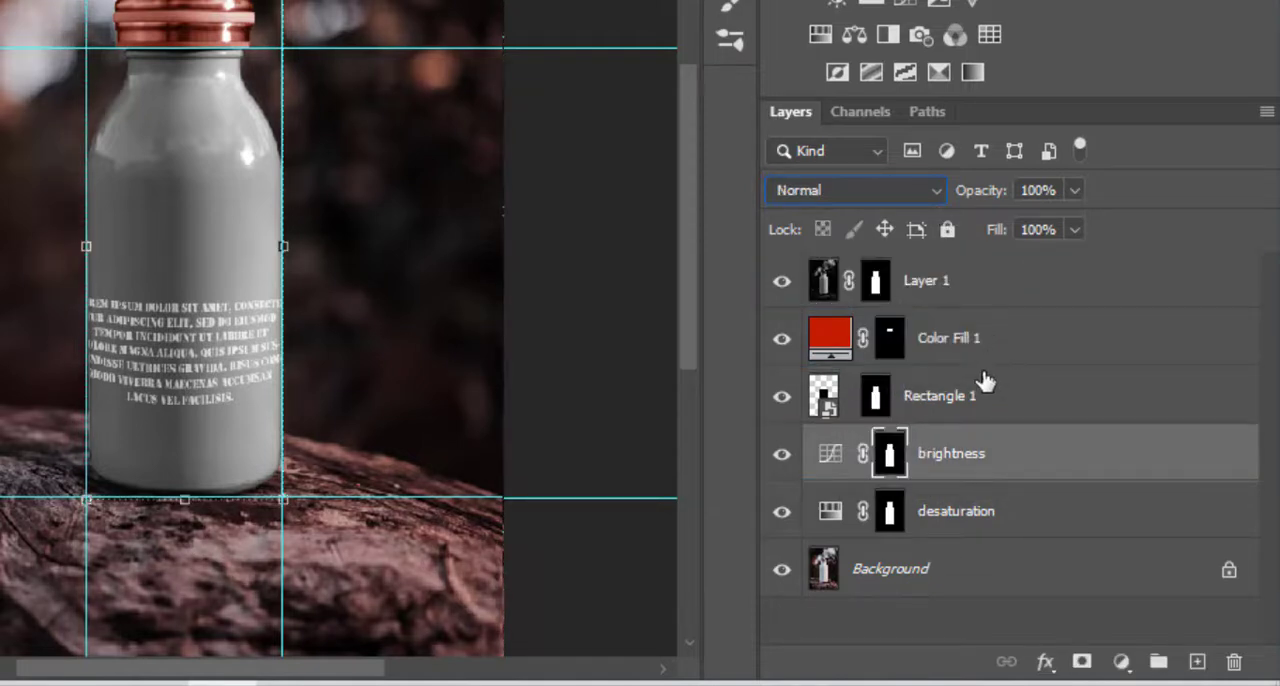
# Lower the opacity of Layer 1 to darken the bottle, then deselect the layer.
pyautogui.click(990, 278)
pyautogui.press('6')
pyautogui.press('6')
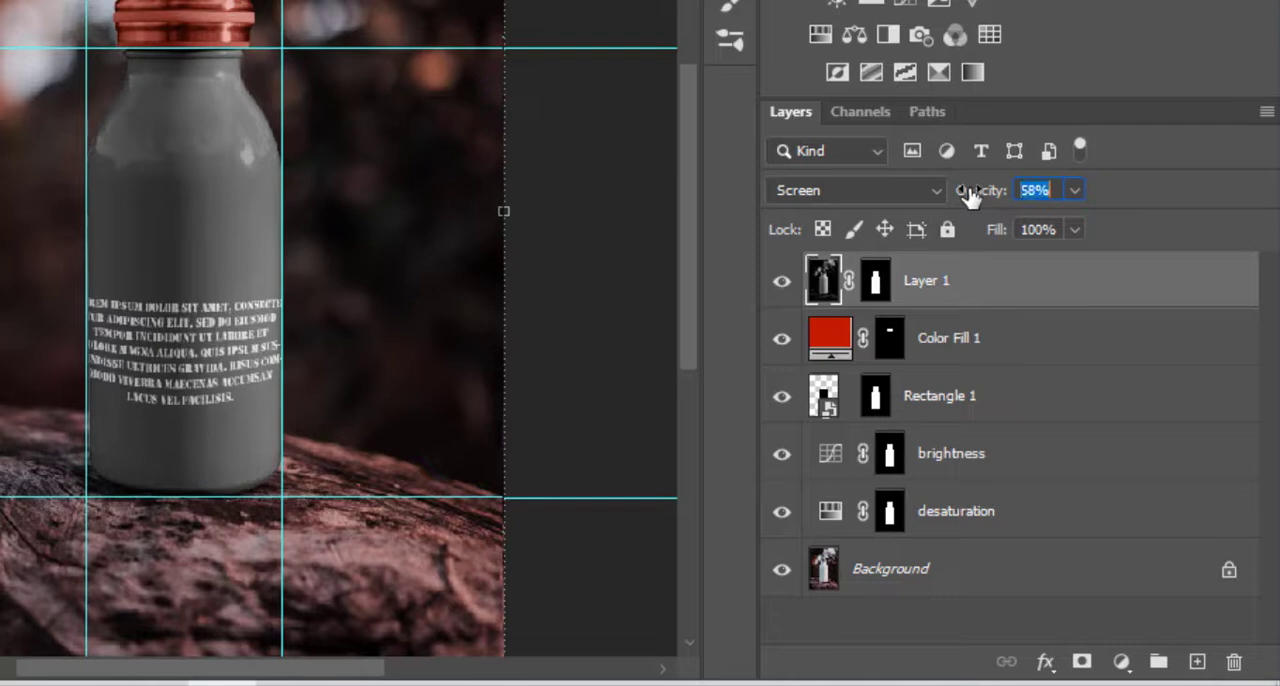
pyautogui.moveTo(971, 194); pyautogui.dragTo(962, 199)
pyautogui.click(582, 308)
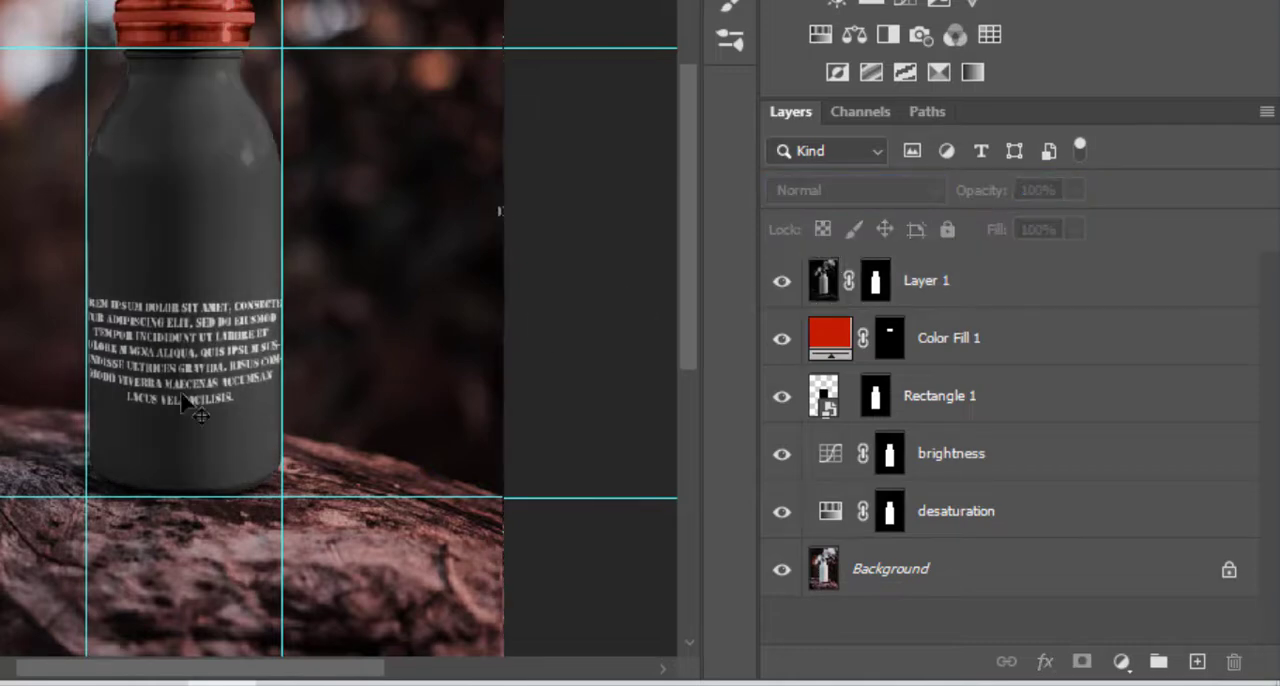
# Change the cap's Color Fill 1 colour to black (000000).
pyautogui.scroll(3, 187, 408)
pyautogui.scroll(4, 197, 406)
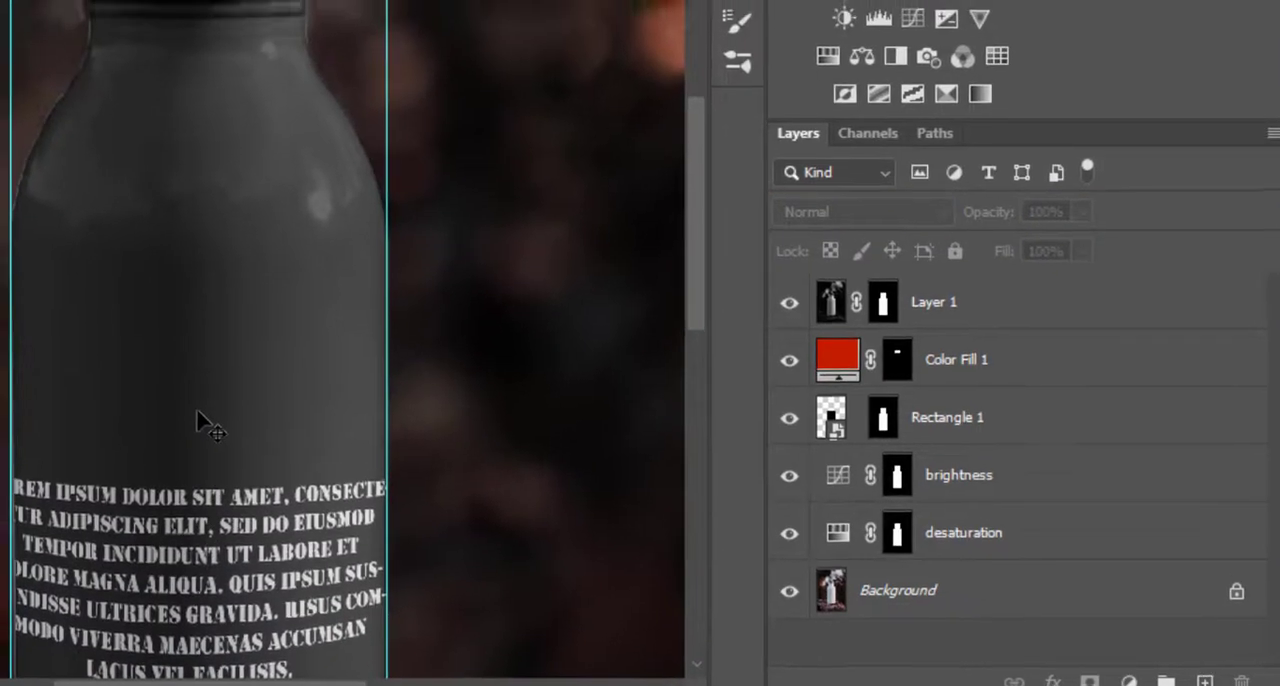
pyautogui.scroll(-2, 197, 410)
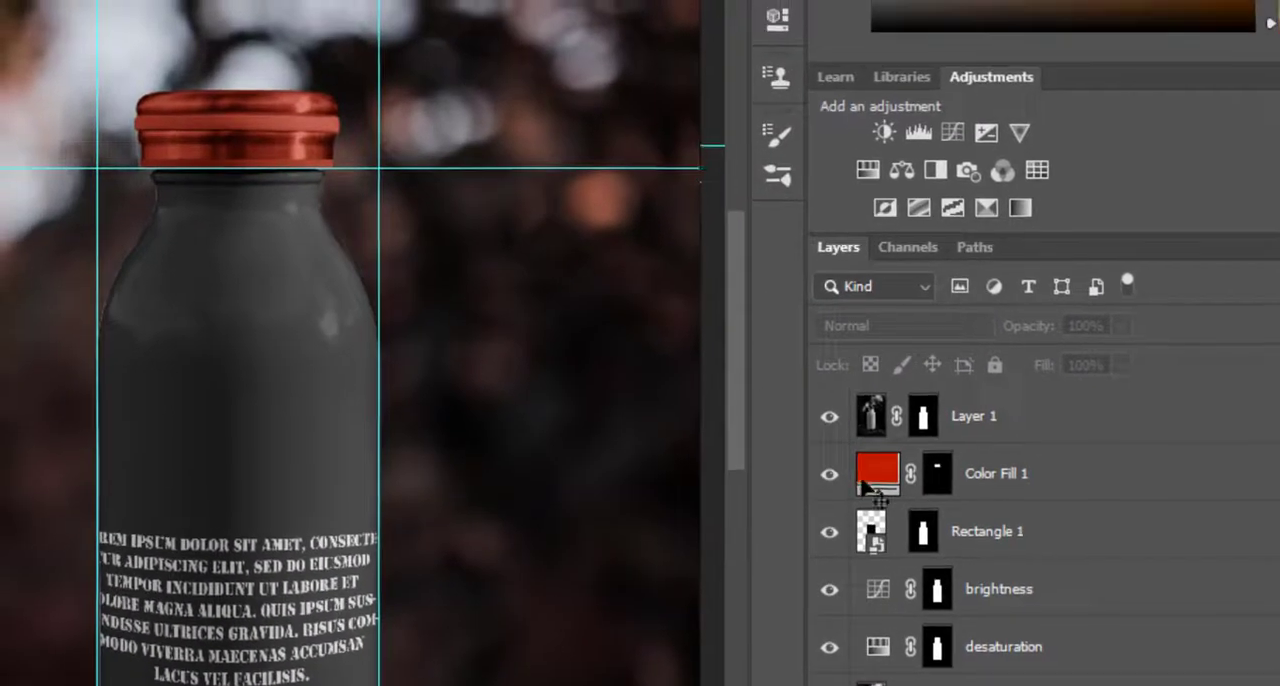
pyautogui.doubleClick(837, 356)
pyautogui.write('000000')
pyautogui.click(1229, 63)
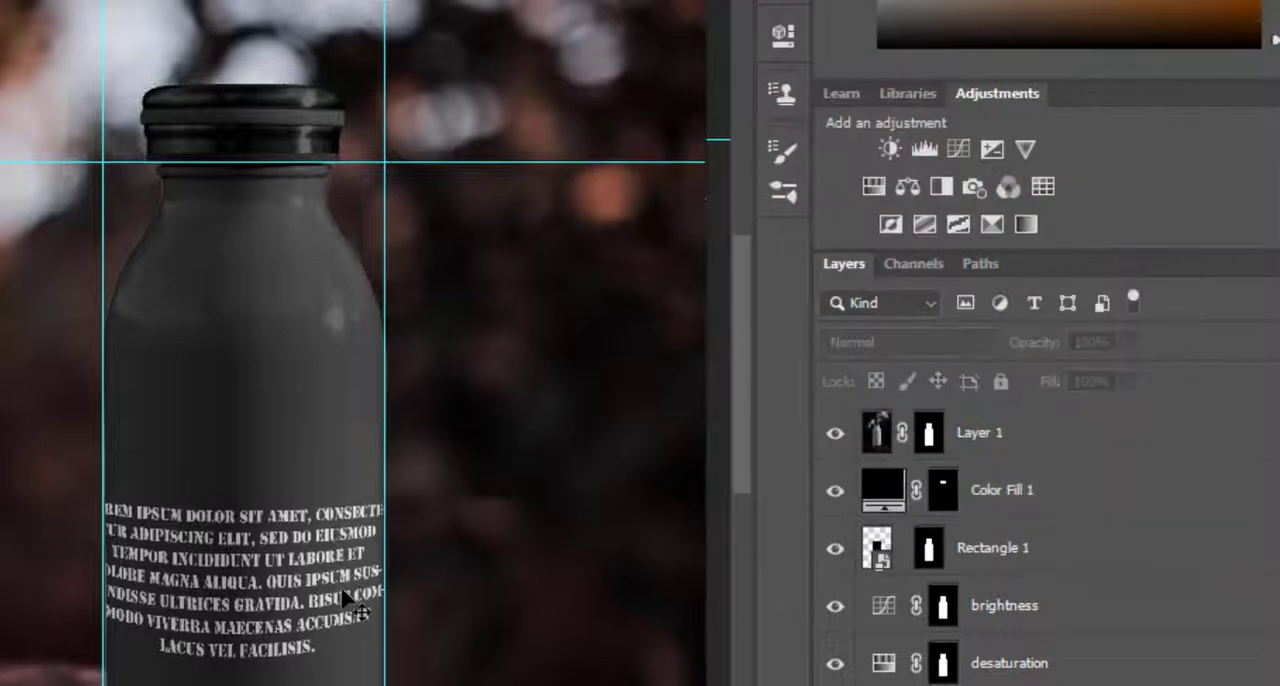
# Delete the layer mask from Rectangle 1.
pyautogui.click(928, 547)
pyautogui.rightClick(928, 547)
pyautogui.click(1027, 599)
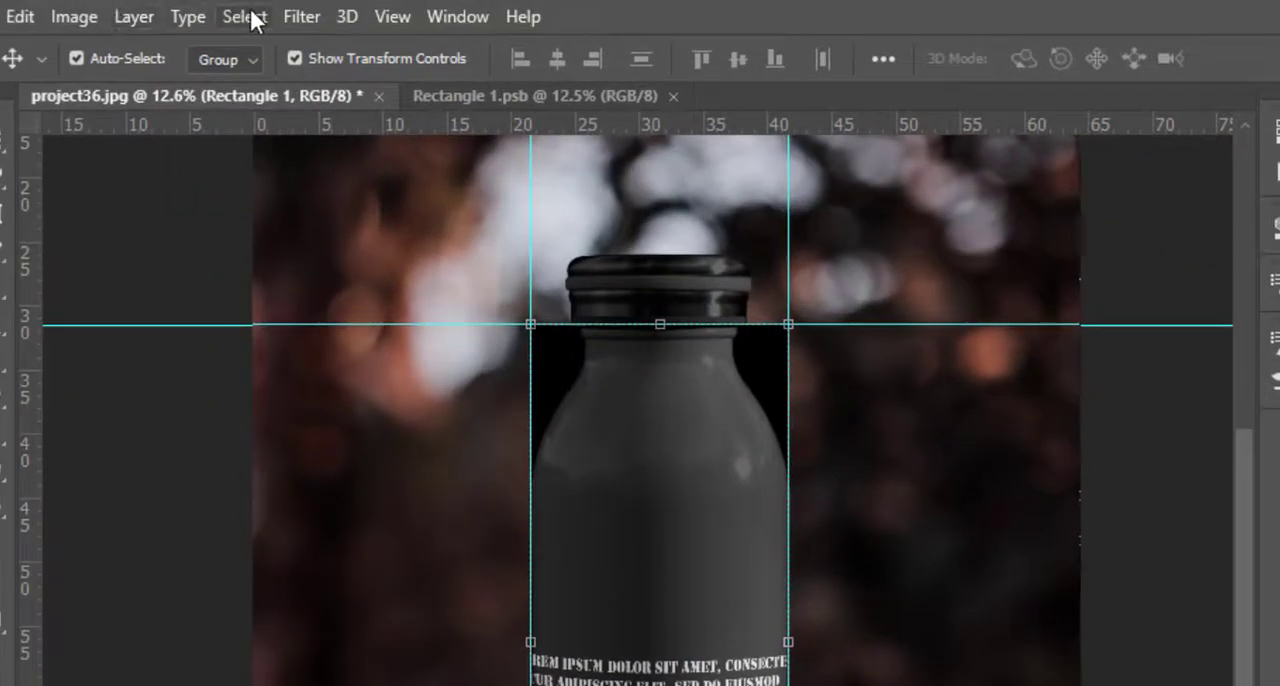
# Load the saved body selection from project36.jpg and add it as a new layer mask on Rectangle 1.
pyautogui.click(244, 17)
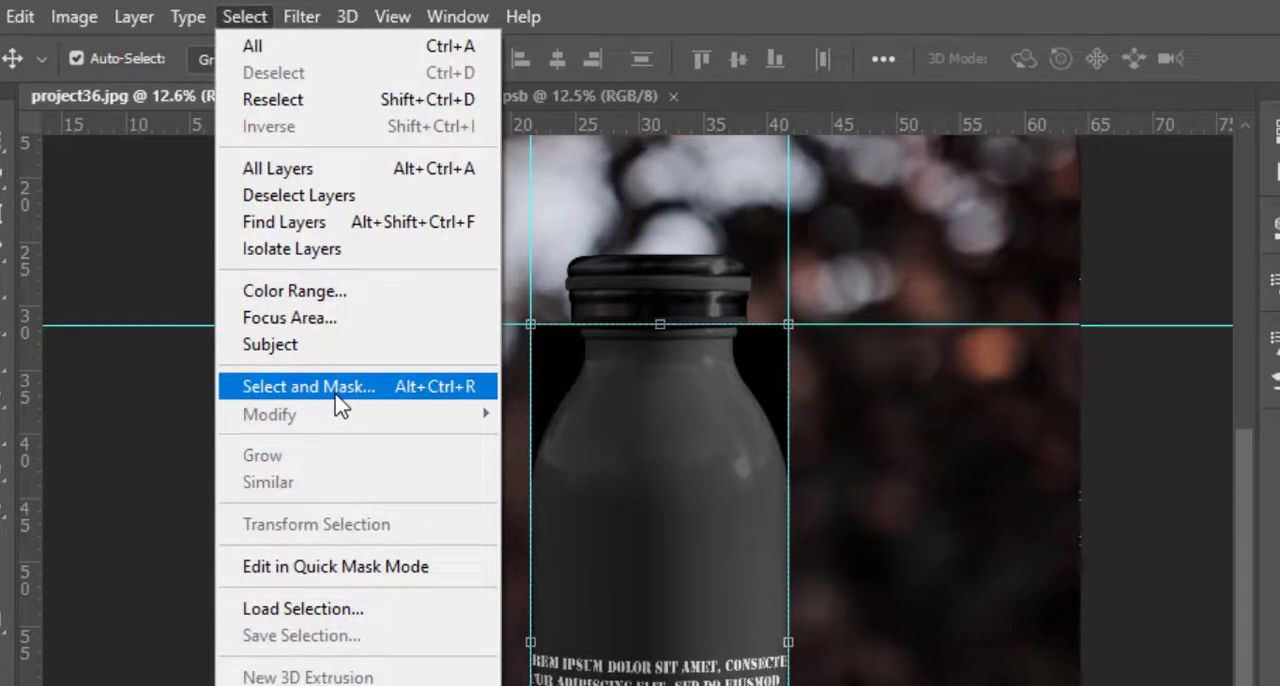
pyautogui.click(343, 610)
pyautogui.click(820, 299)
pyautogui.click(780, 375)
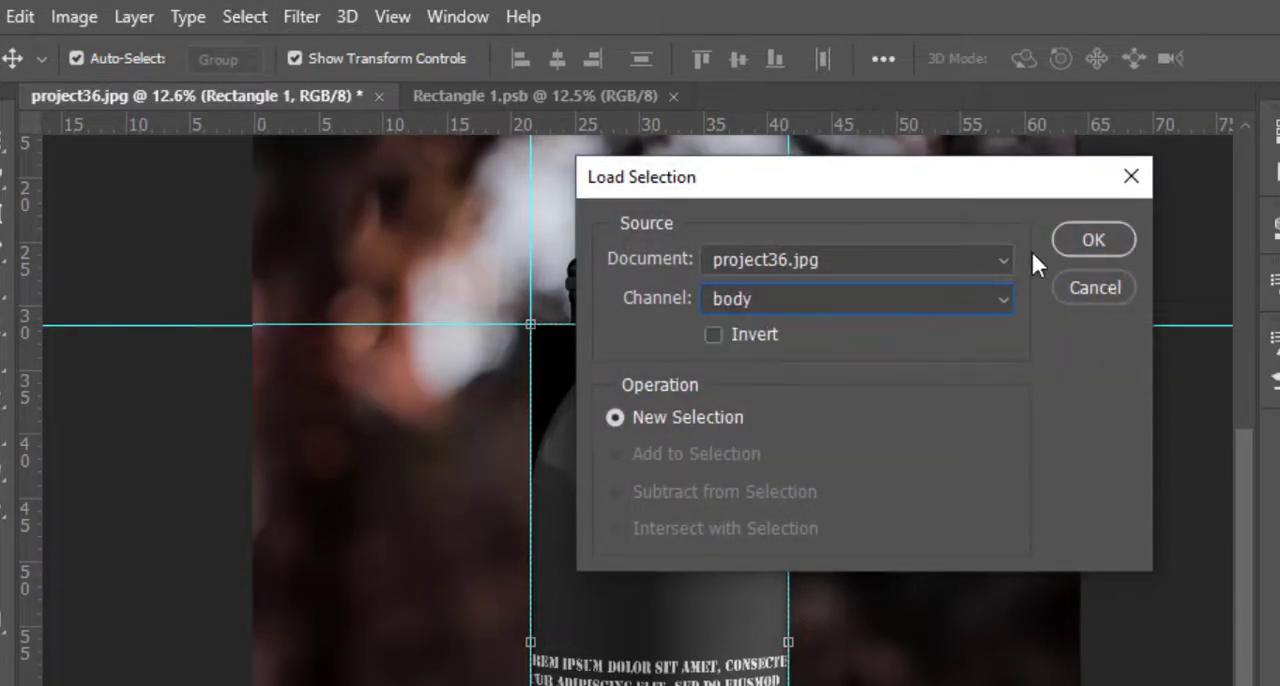
pyautogui.click(1093, 240)
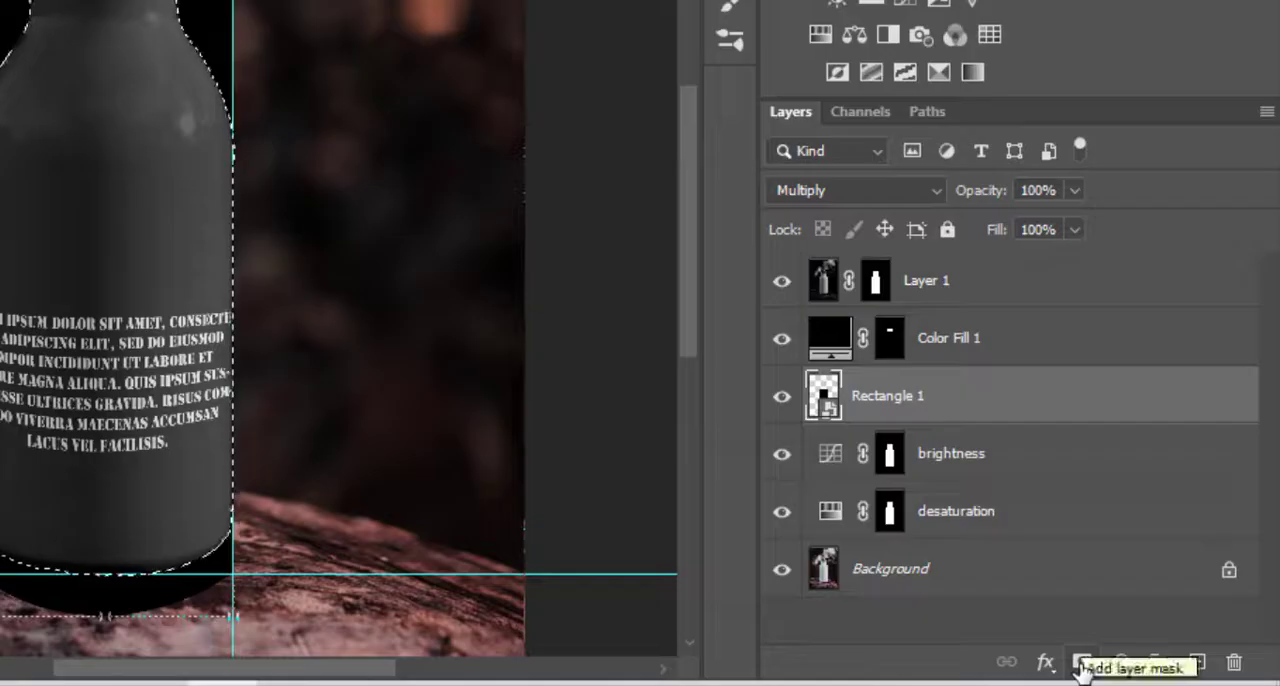
pyautogui.click(1081, 661)
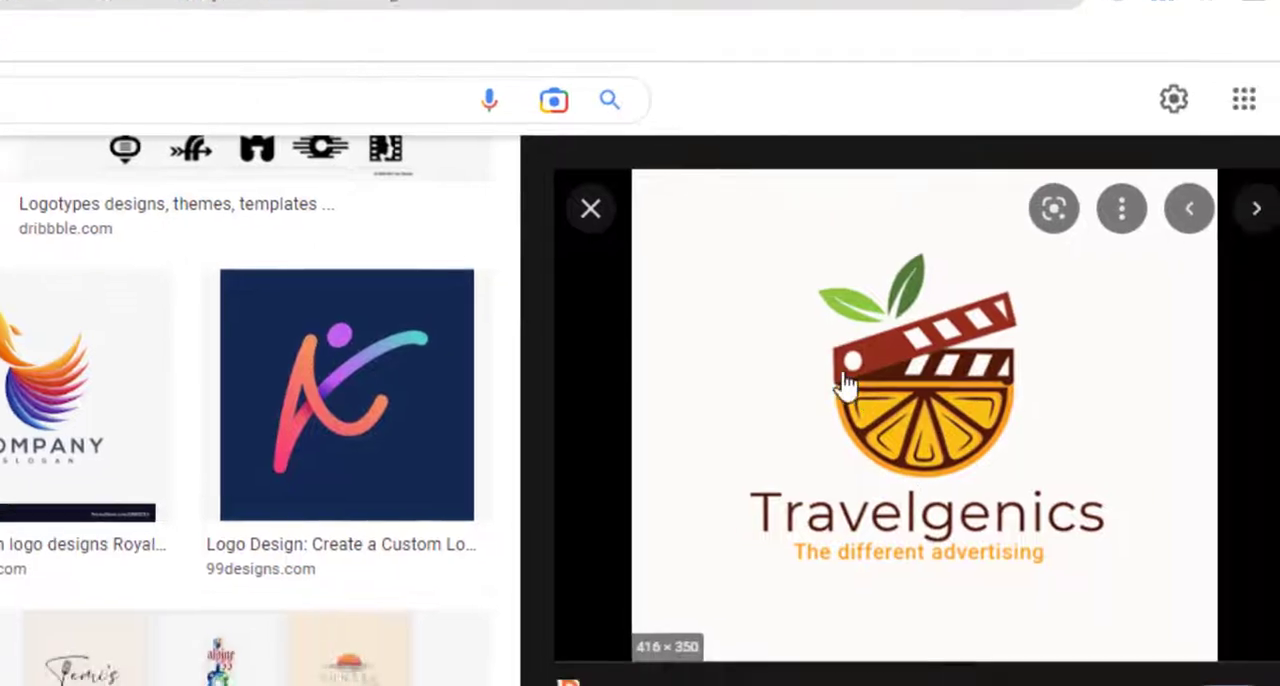
# Copy the Travelgenic logo from Google Images in the browser and paste it into the Rectangle 1 smart object in place of the text.
pyautogui.rightClick(748, 170)
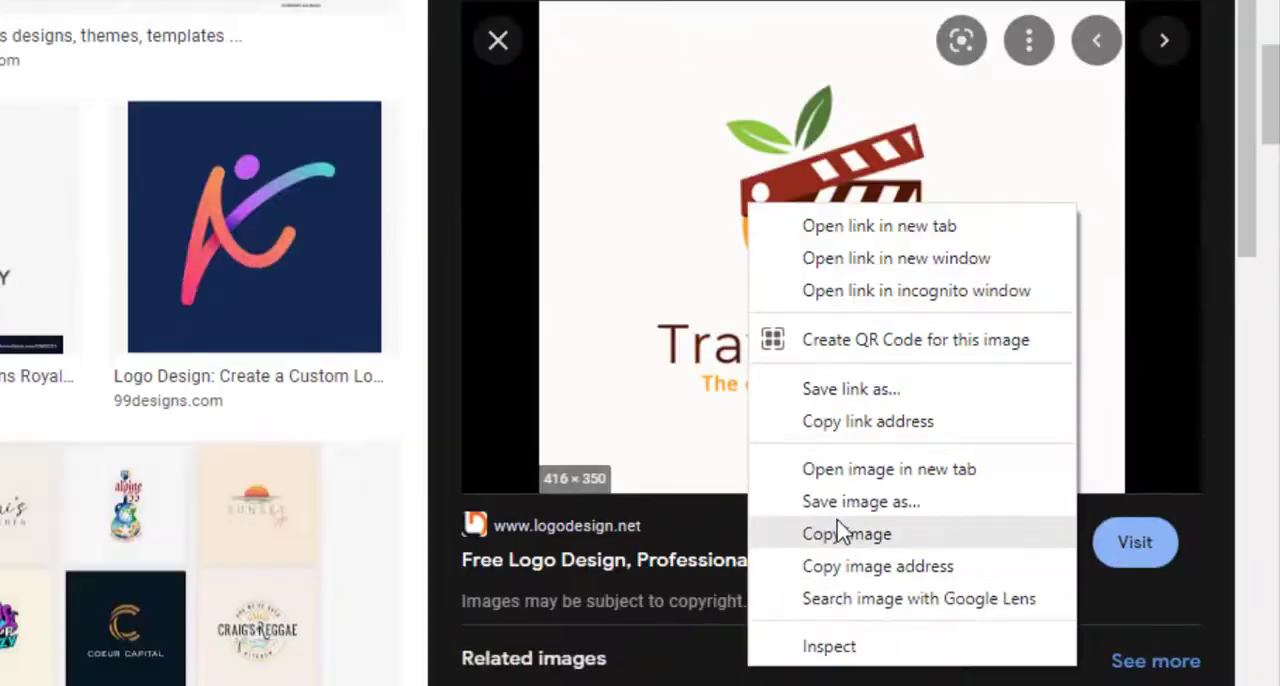
pyautogui.click(823, 531)
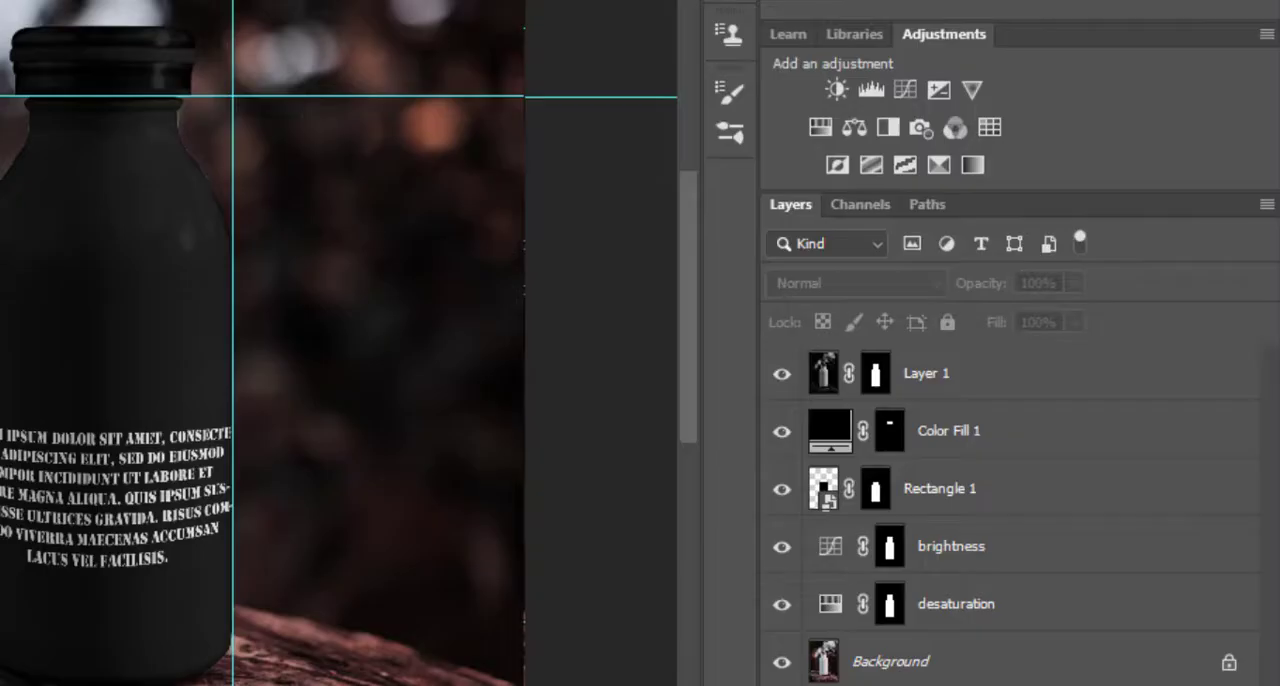
pyautogui.click(823, 486)
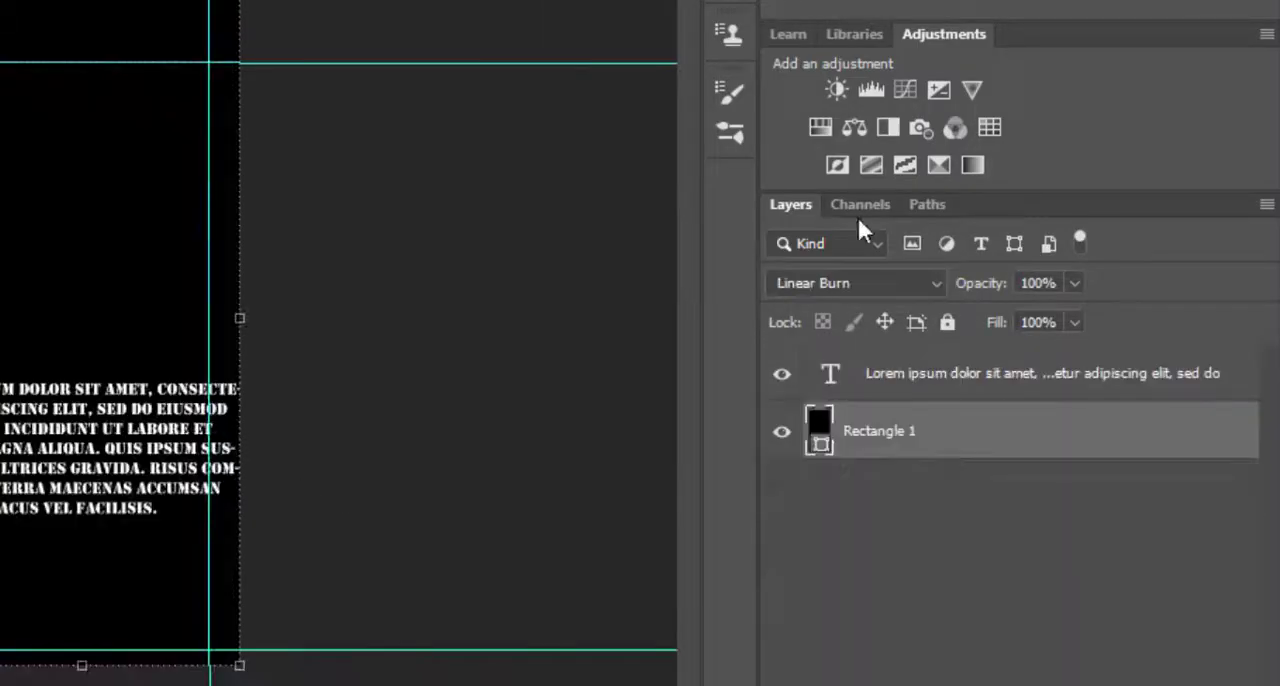
pyautogui.click(1059, 378)
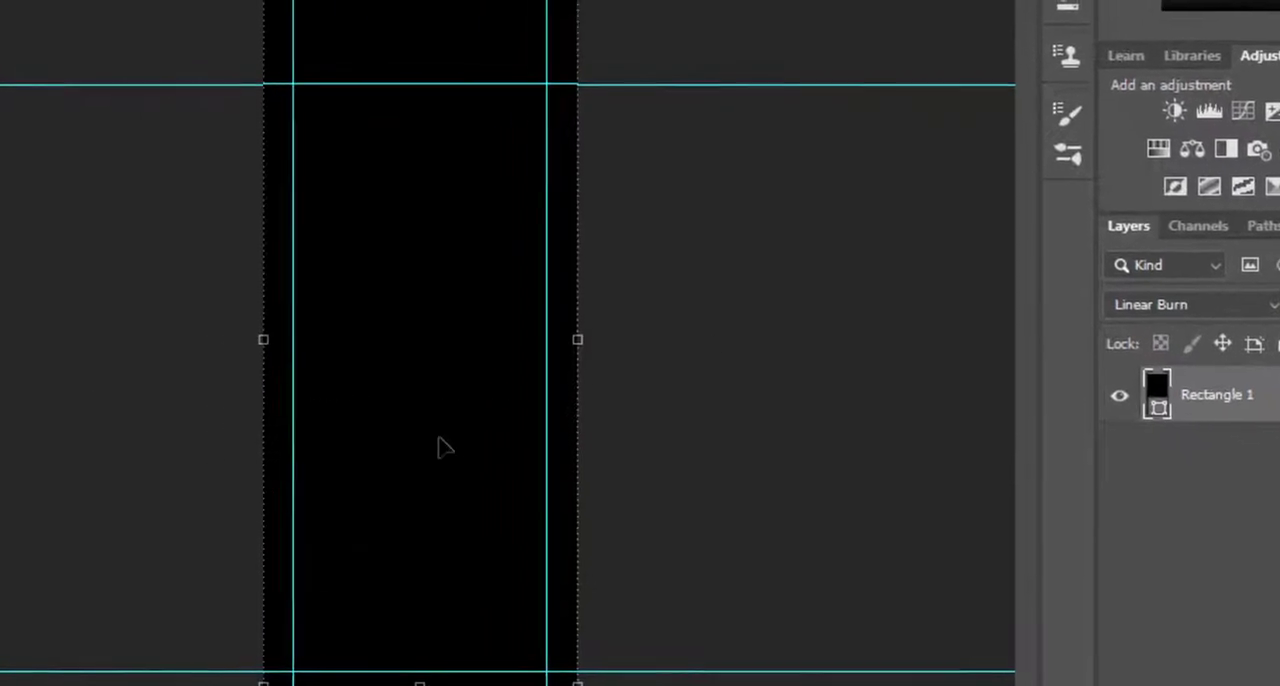
pyautogui.hotkey('ctrl', 'v')
# Enlarge the pasted Travelgenic logo until it spans the rectangle's width and centre it on the rectangle.
pyautogui.moveTo(476, 372); pyautogui.dragTo(704, 673)
pyautogui.moveTo(492, 510); pyautogui.dragTo(318, 150)
pyautogui.moveTo(663, 318); pyautogui.dragTo(708, 396)
pyautogui.moveTo(478, 311); pyautogui.dragTo(418, 456)
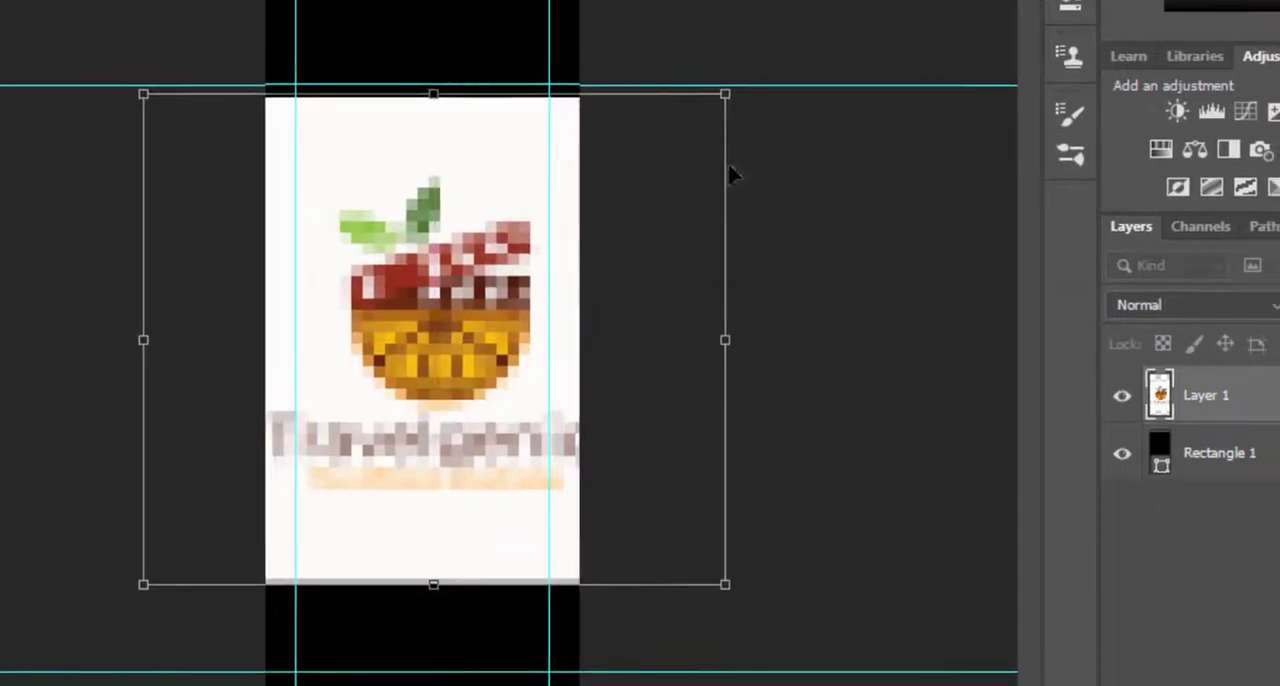
pyautogui.press('Return')
# Recolour Rectangle 1 with the off-white sampled from the Travelgenic logo's background.
pyautogui.doubleClick(1174, 453)
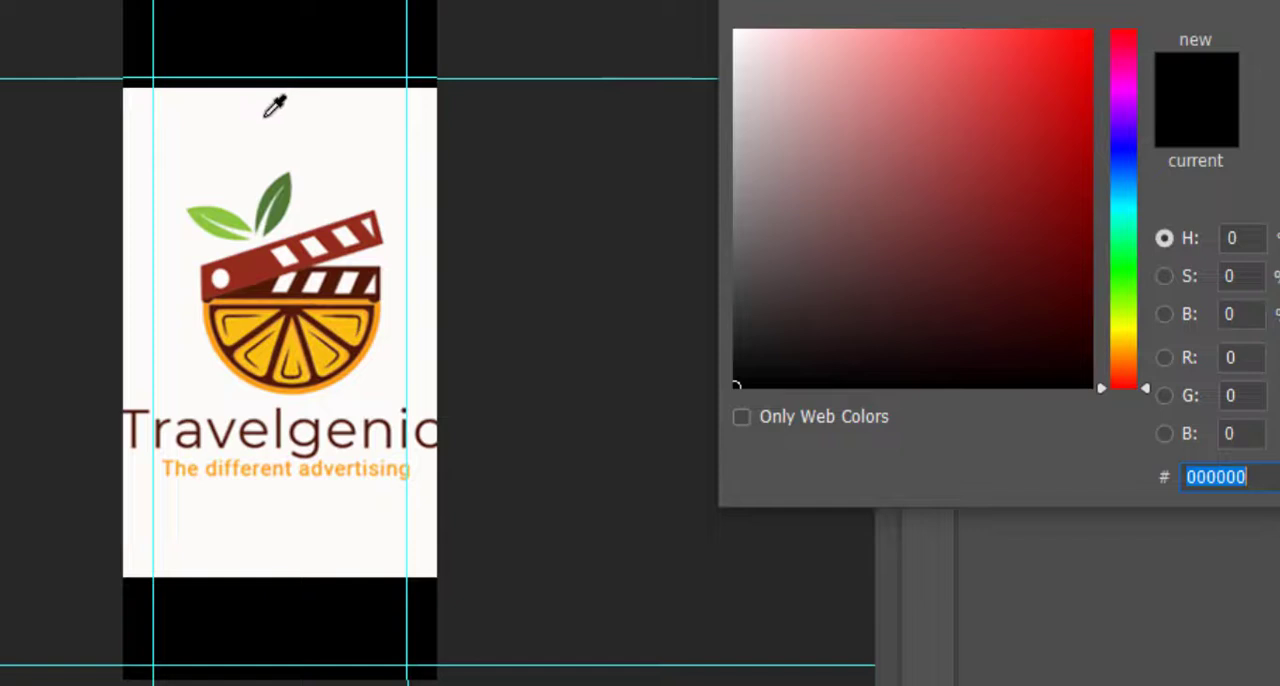
pyautogui.click(275, 105)
pyautogui.press('Return')
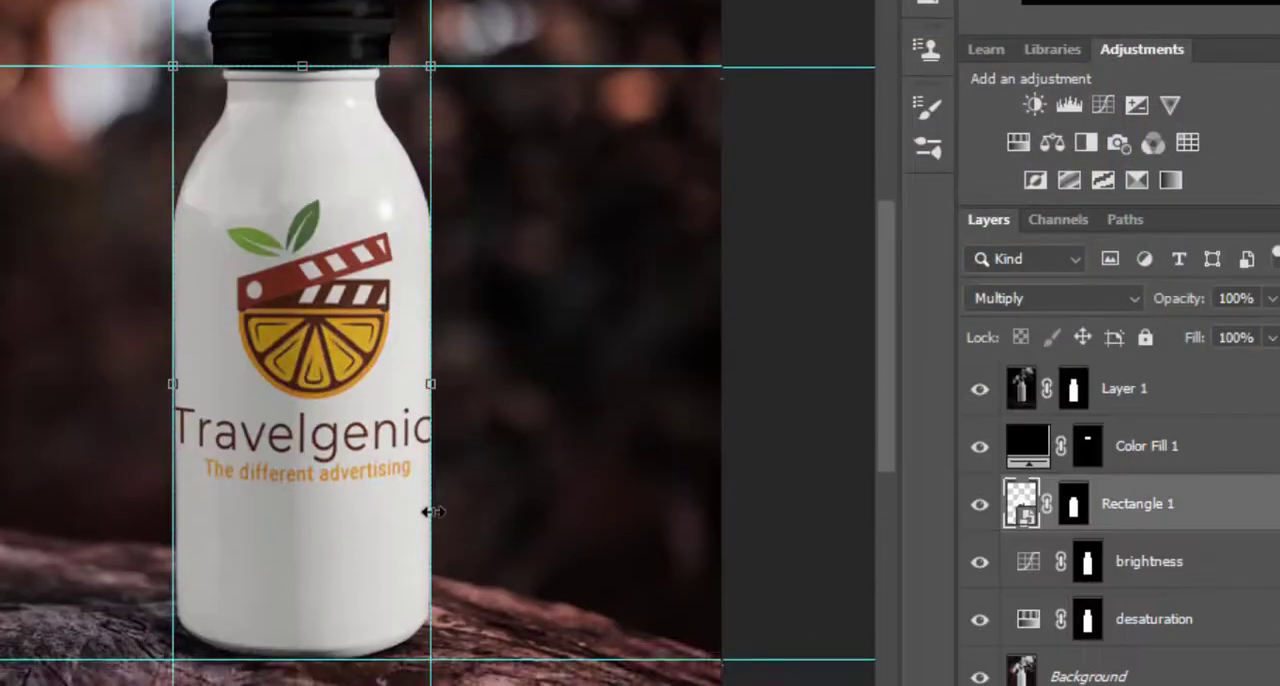
# Find the orange camera-shutter Photography logo in the browser's Google Images results and copy the image.
pyautogui.click(103, 497)
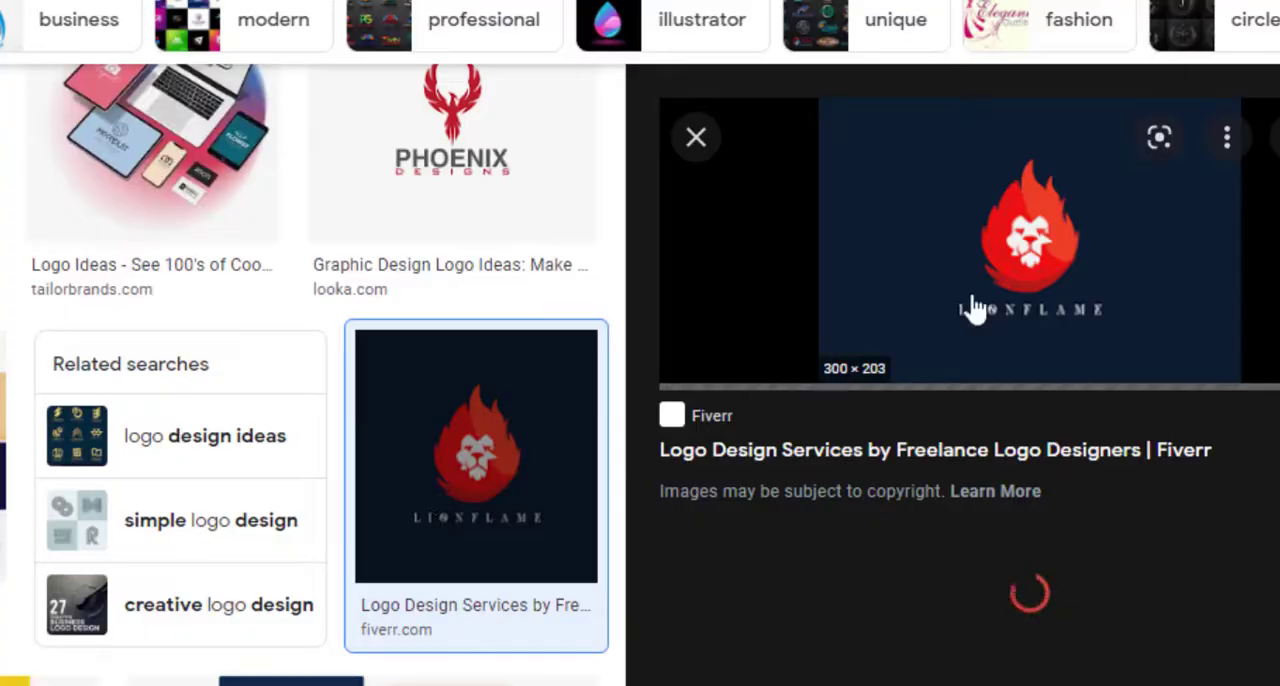
pyautogui.scroll(-5, 423, 429)
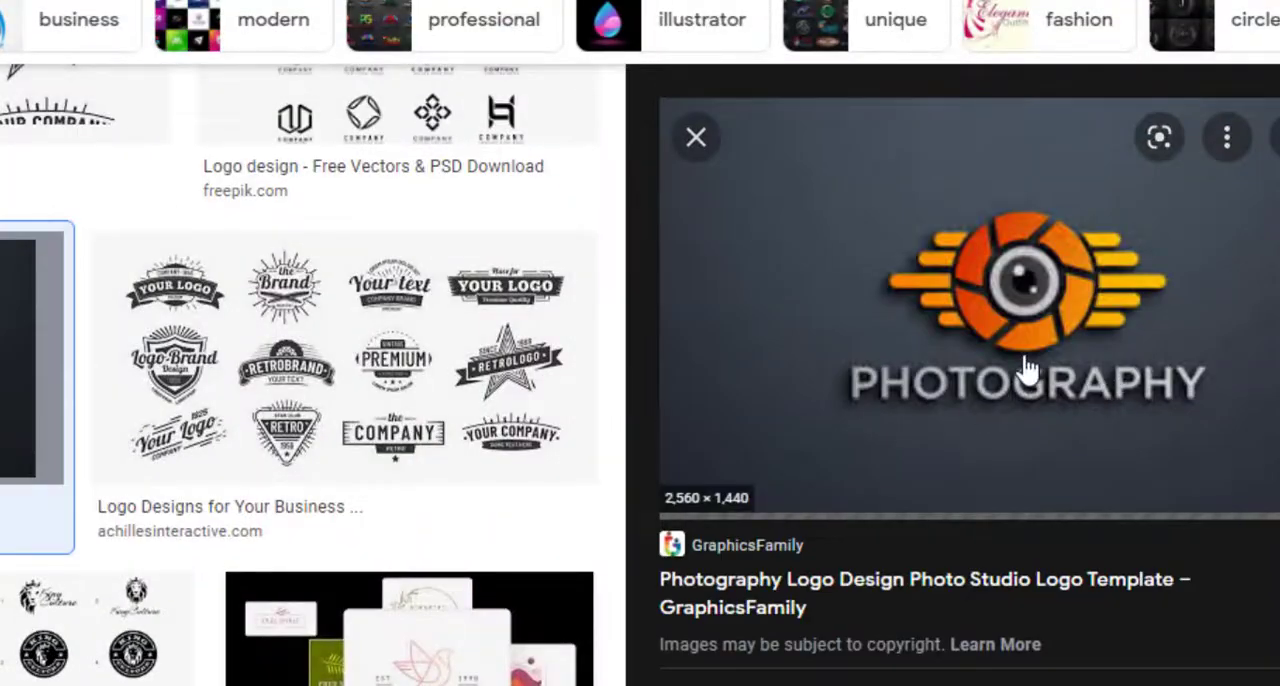
pyautogui.rightClick(1015, 364)
pyautogui.click(1105, 222)
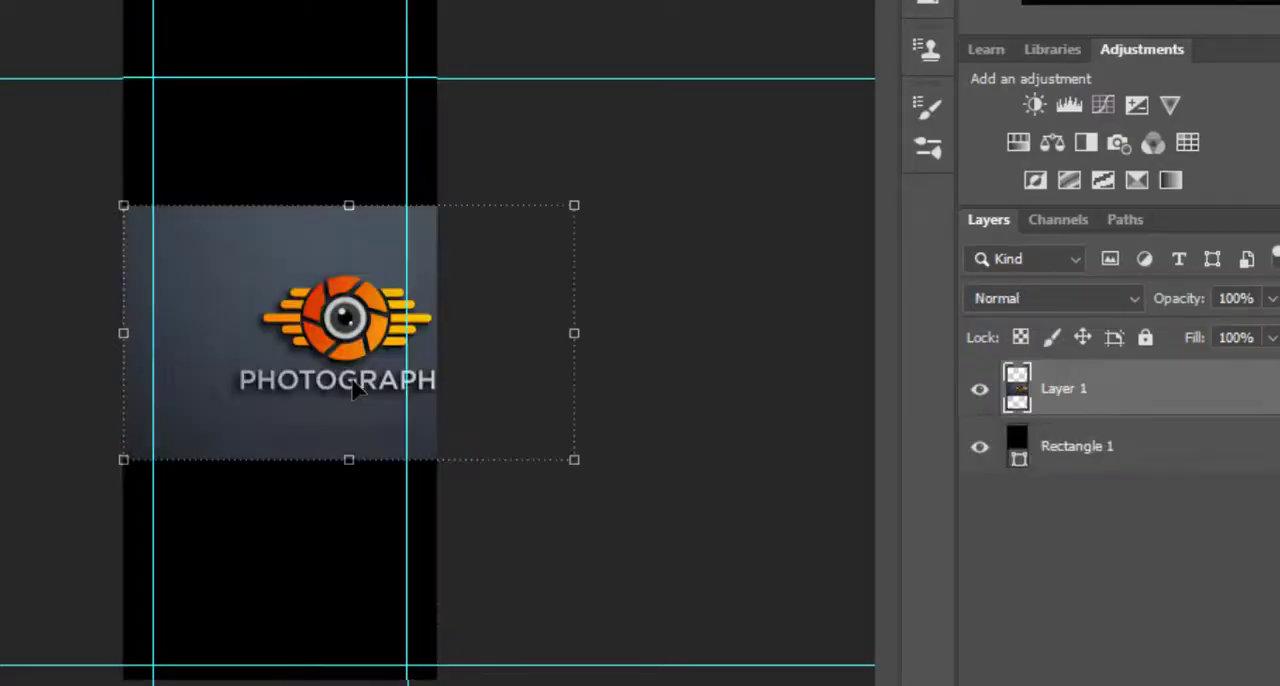
# Enlarge the pasted Photography logo and centre its emblem on the black rectangle.
pyautogui.moveTo(363, 330); pyautogui.dragTo(320, 322)
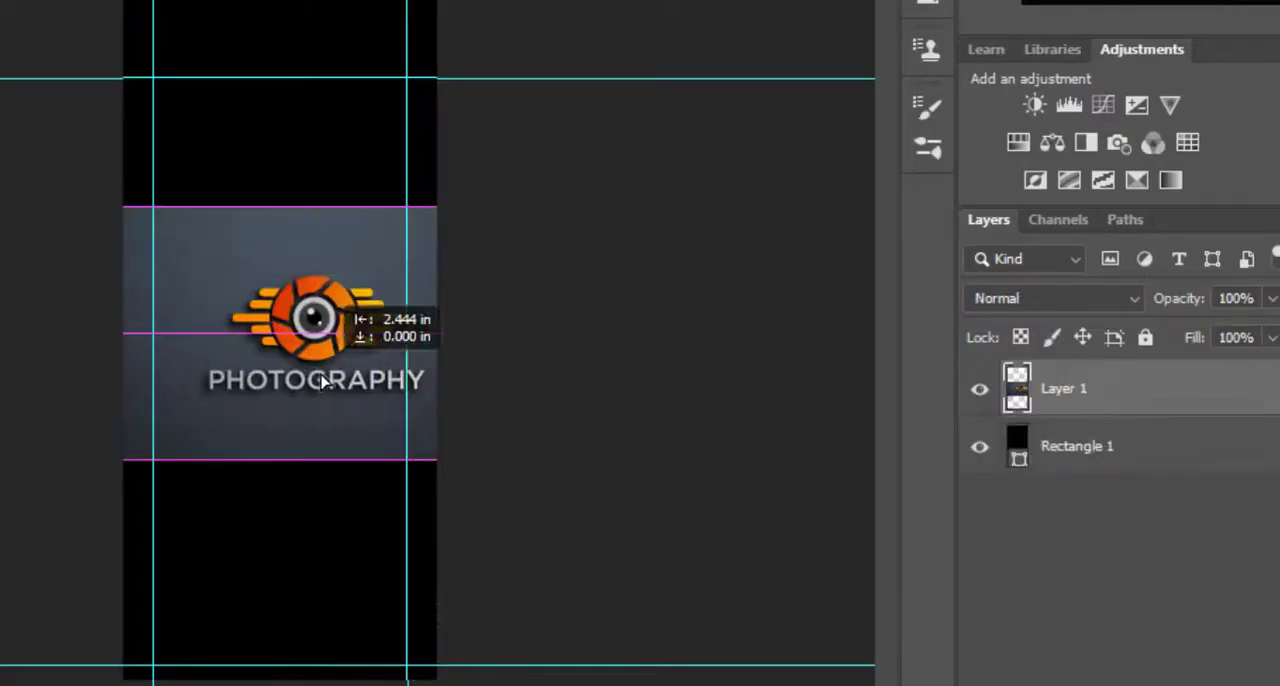
pyautogui.moveTo(531, 457); pyautogui.dragTo(738, 610)
pyautogui.moveTo(382, 361)
pyautogui.mouseDown()
pyautogui.moveTo(230, 290)
pyautogui.moveTo(245, 313)
pyautogui.mouseUp()
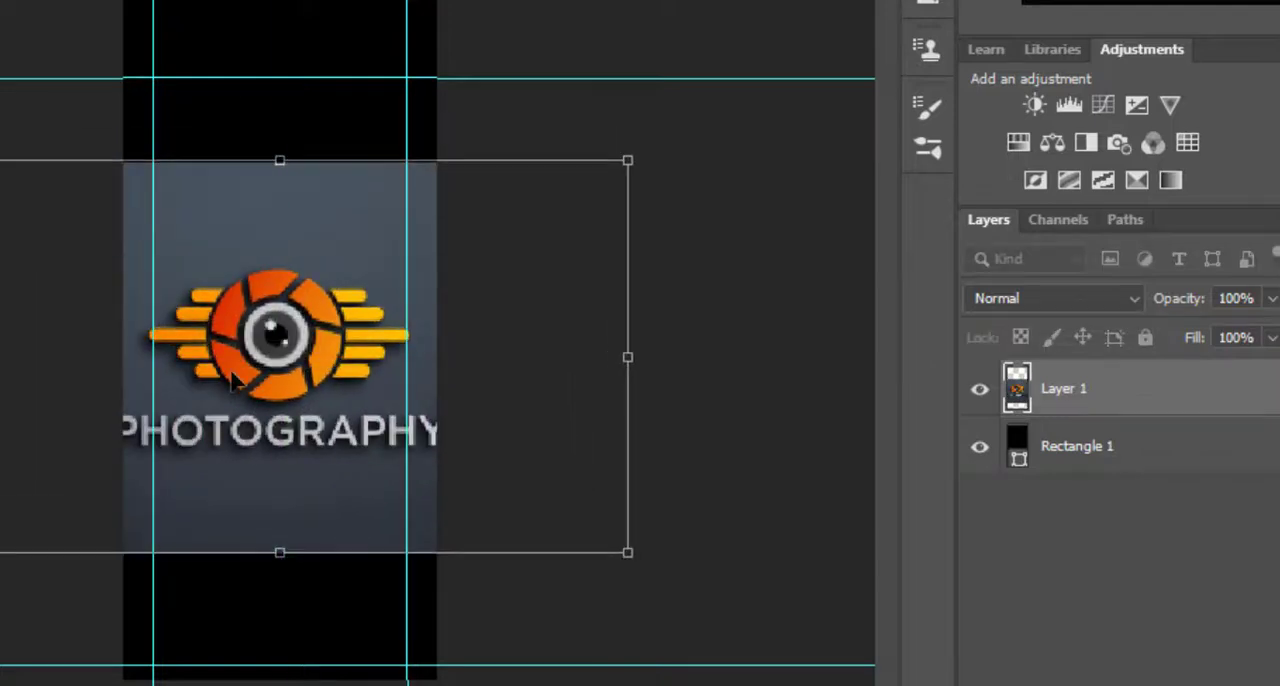
# Recolour Rectangle 1 to the blue-grey 485660 to match the upper background of the Photography logo.
pyautogui.click(1115, 445)
pyautogui.doubleClick(1018, 440)
pyautogui.click(820, 251)
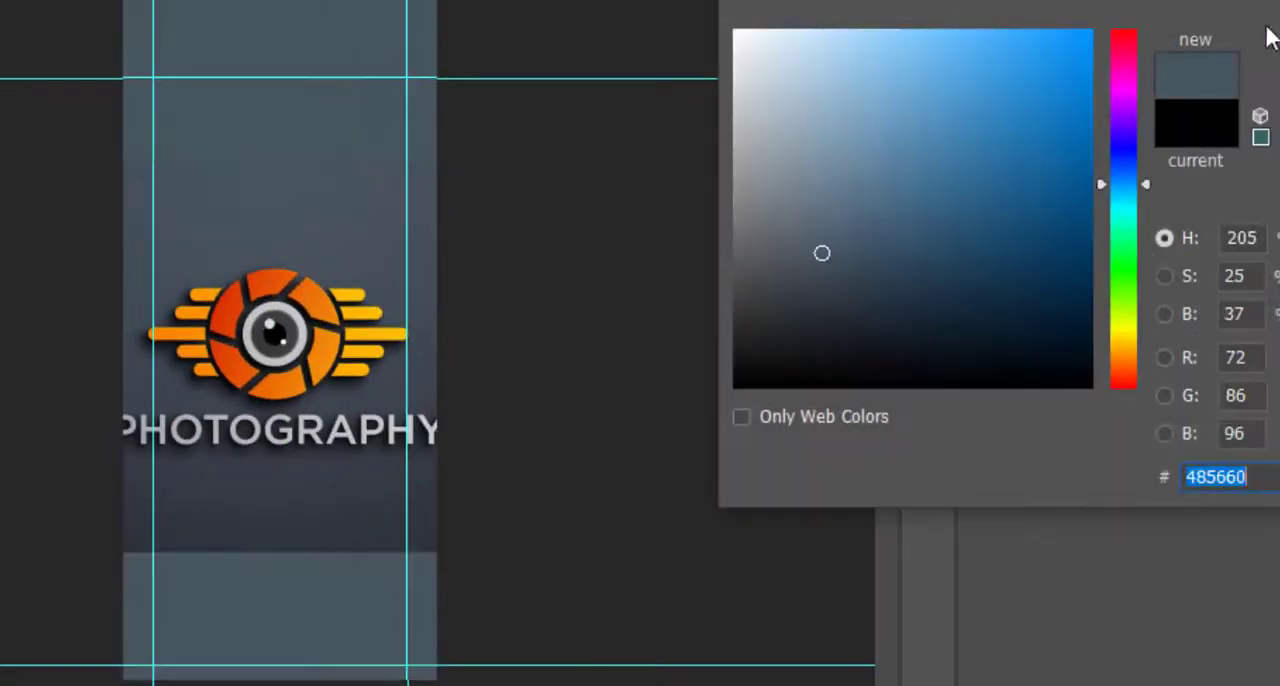
pyautogui.click(1266, 34)
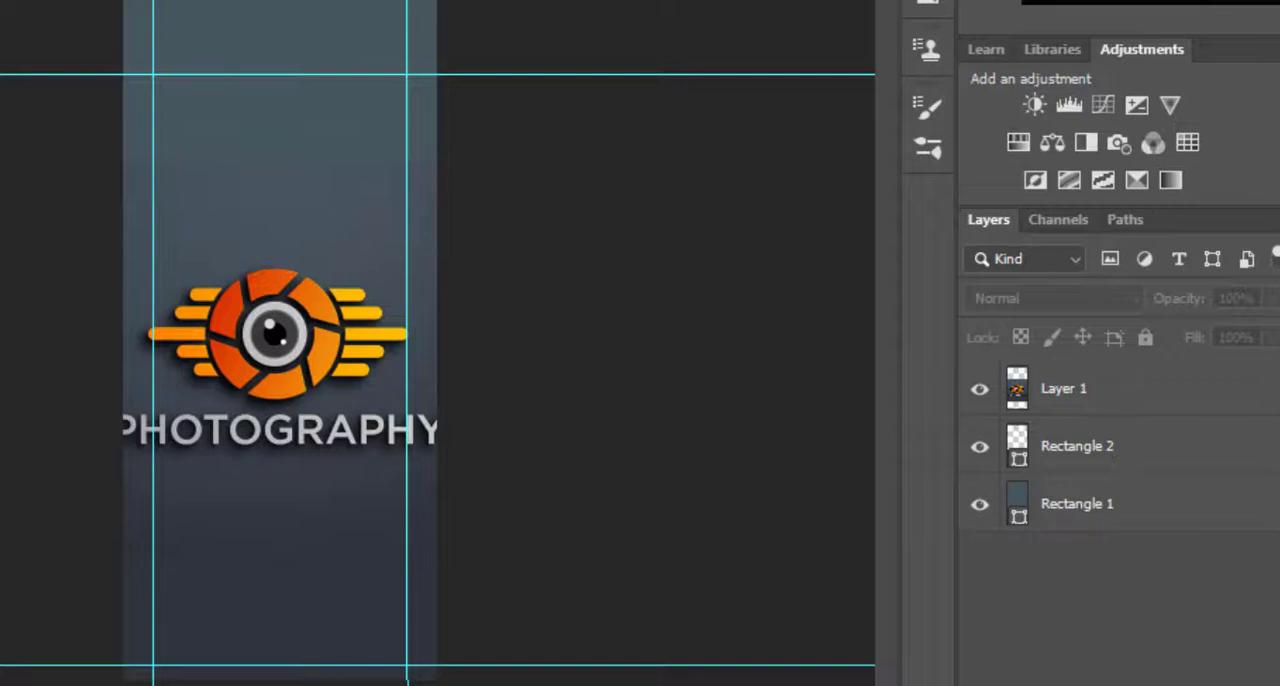
# Recolour Rectangle 2 with the dark navy sampled from the lower background of the Photography logo.
pyautogui.scroll(6, 91, 530)
pyautogui.scroll(-4, 200, 570)
pyautogui.scroll(4, 326, 601)
pyautogui.click(296, 408)
pyautogui.scroll(1, 296, 408)
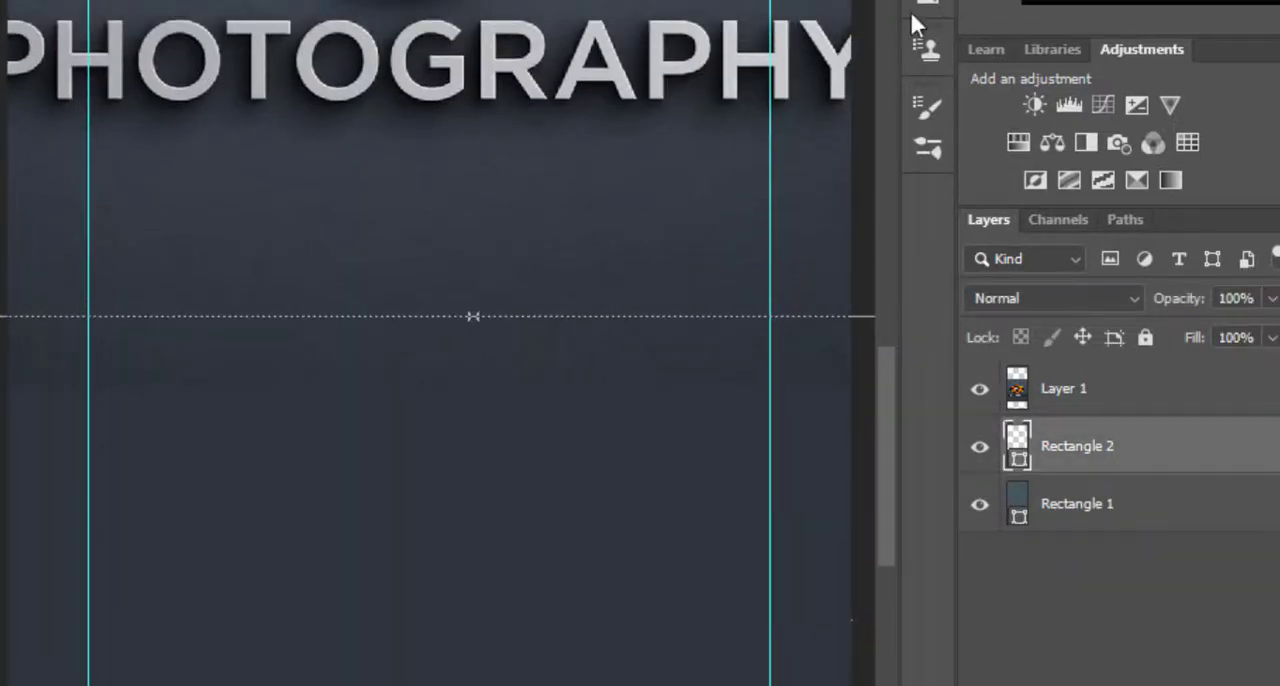
pyautogui.click(0, 0)
pyautogui.click(62, 0)
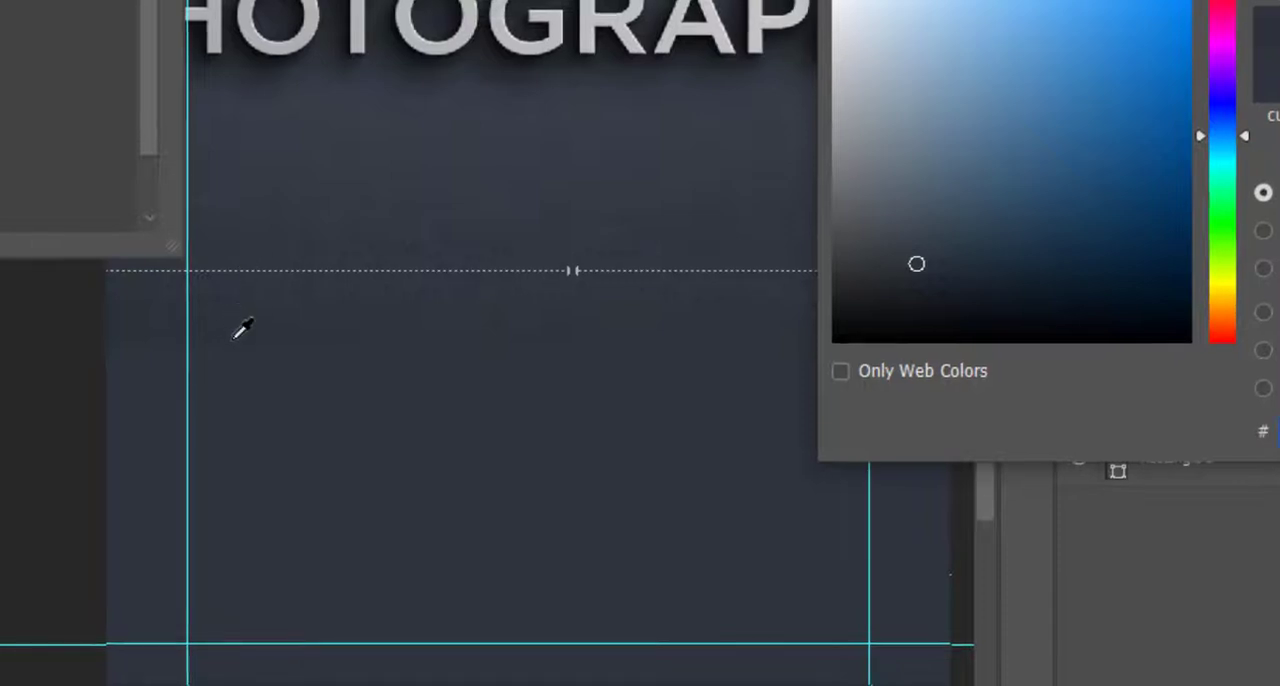
pyautogui.press('Return')
pyautogui.scroll(-5, 658, 362)
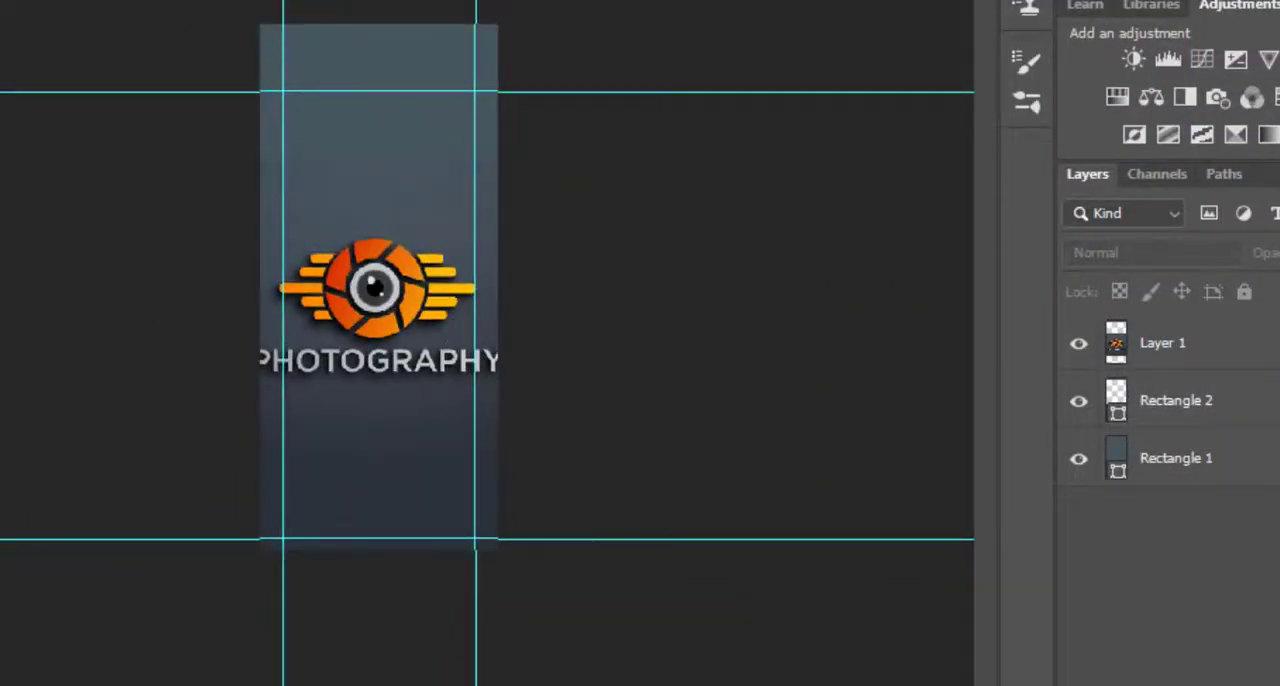
# Return to the bottle mockup and change the blend modes of the Rectangle 1 label layer and the Color Fill 1 layer.
pyautogui.click(340, 2)
pyautogui.scroll(6, 314, 500)
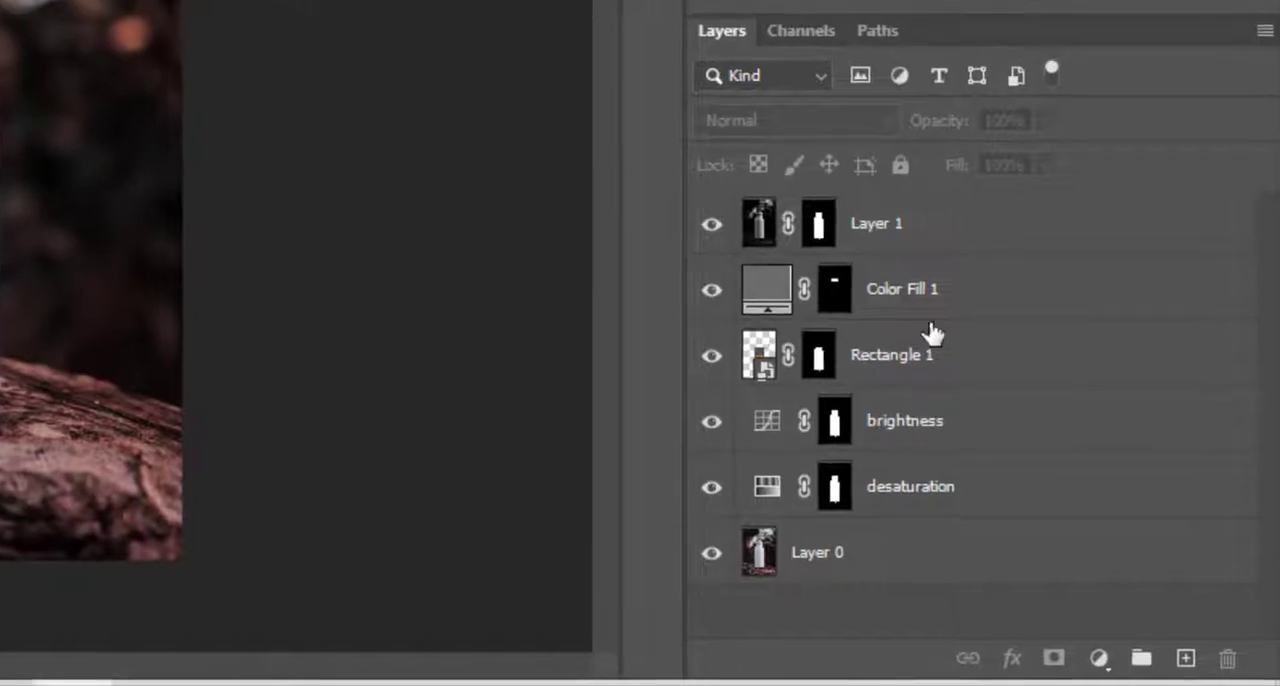
pyautogui.click(955, 352)
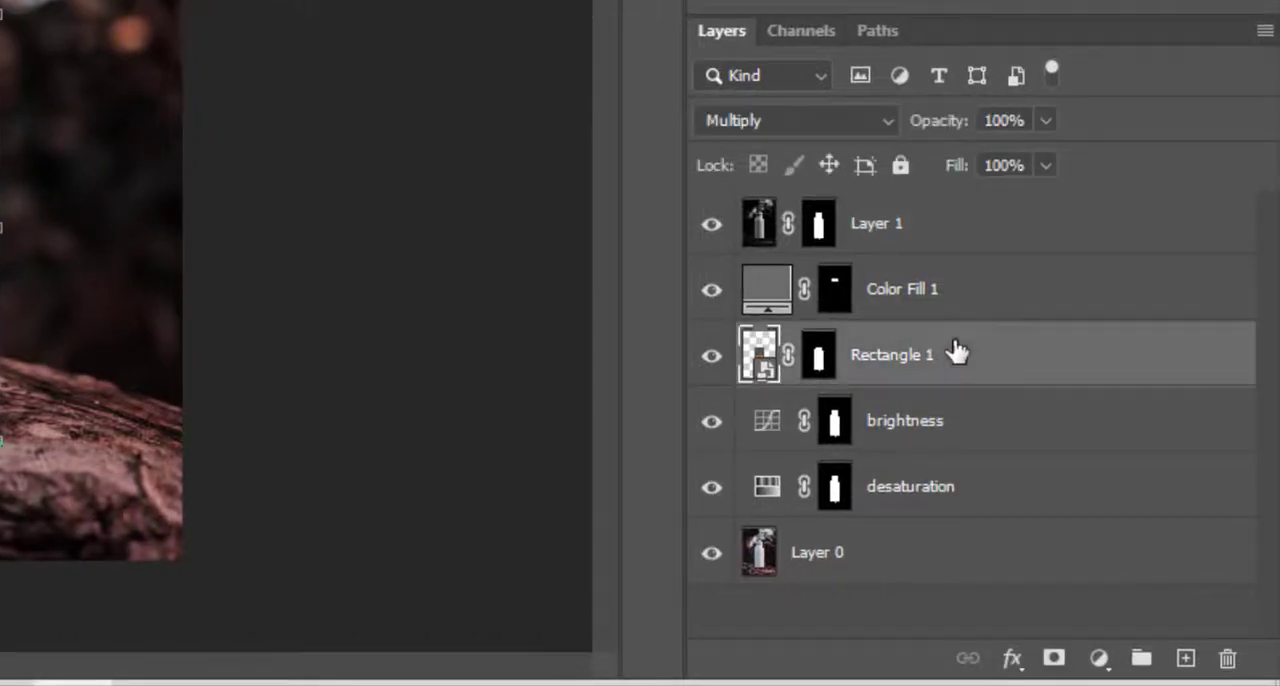
pyautogui.click(780, 123)
pyautogui.click(775, 289)
pyautogui.click(945, 290)
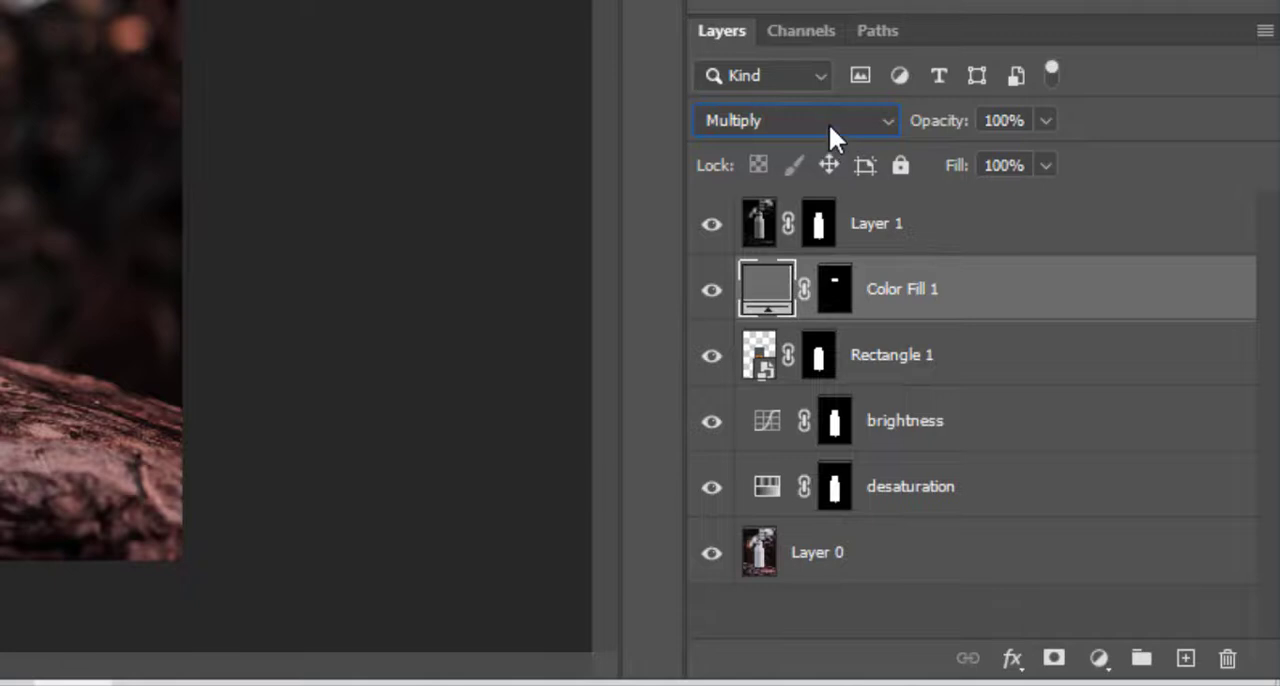
pyautogui.click(828, 123)
pyautogui.click(788, 334)
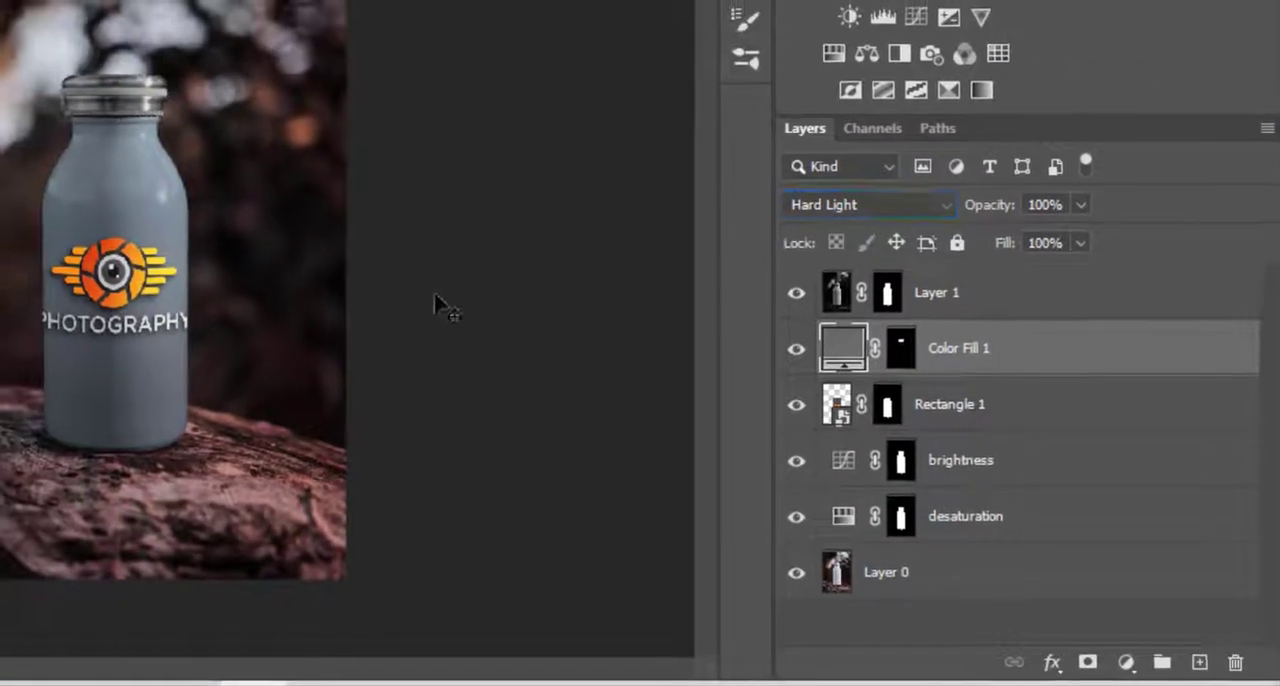
pyautogui.click(436, 298)
pyautogui.scroll(7, 81, 424)
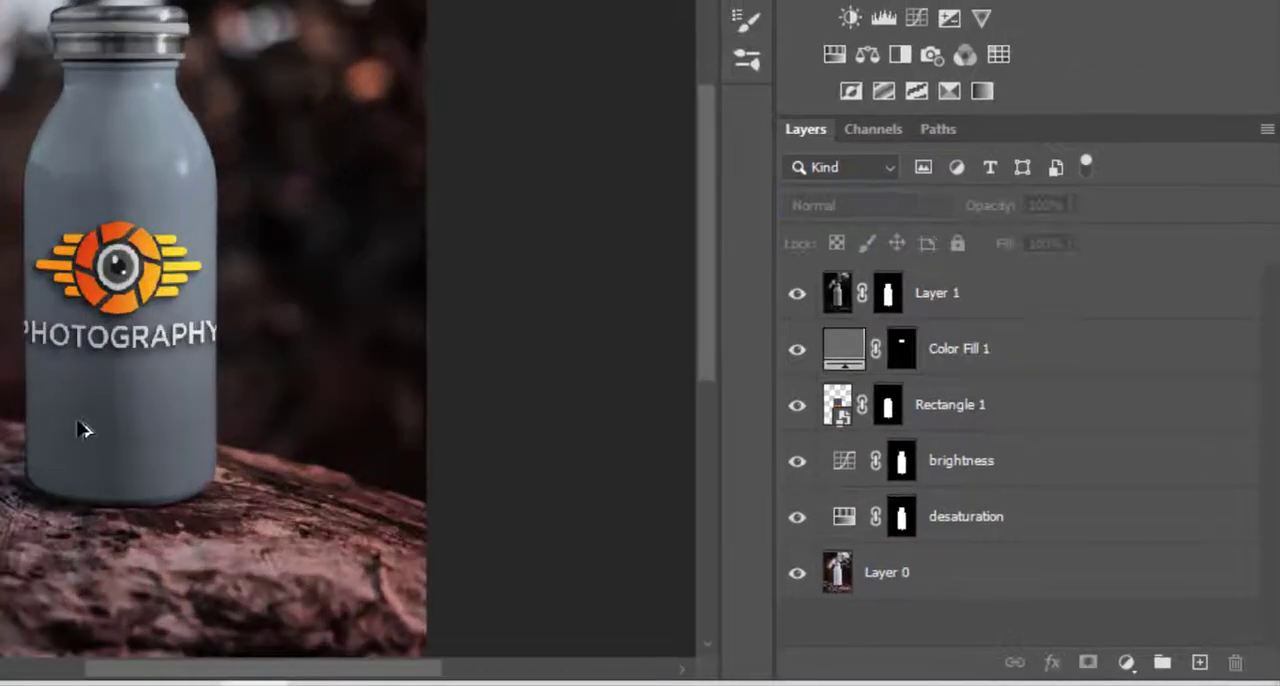
# Find the COMPANY NAME logo with the open book and sun in the browser's Google Images results and copy the image.
pyautogui.scroll(-3, 219, 356)
pyautogui.scroll(-2, 400, 263)
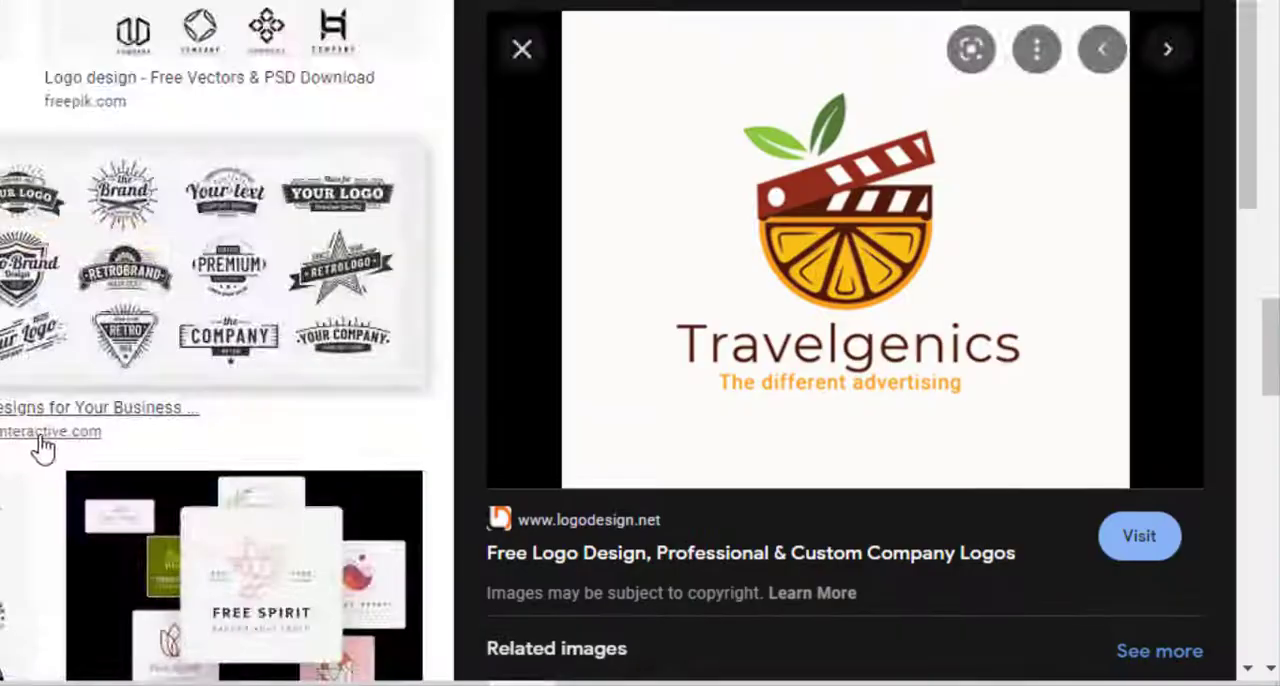
pyautogui.scroll(-10, 30, 430)
pyautogui.scroll(-10, 24, 427)
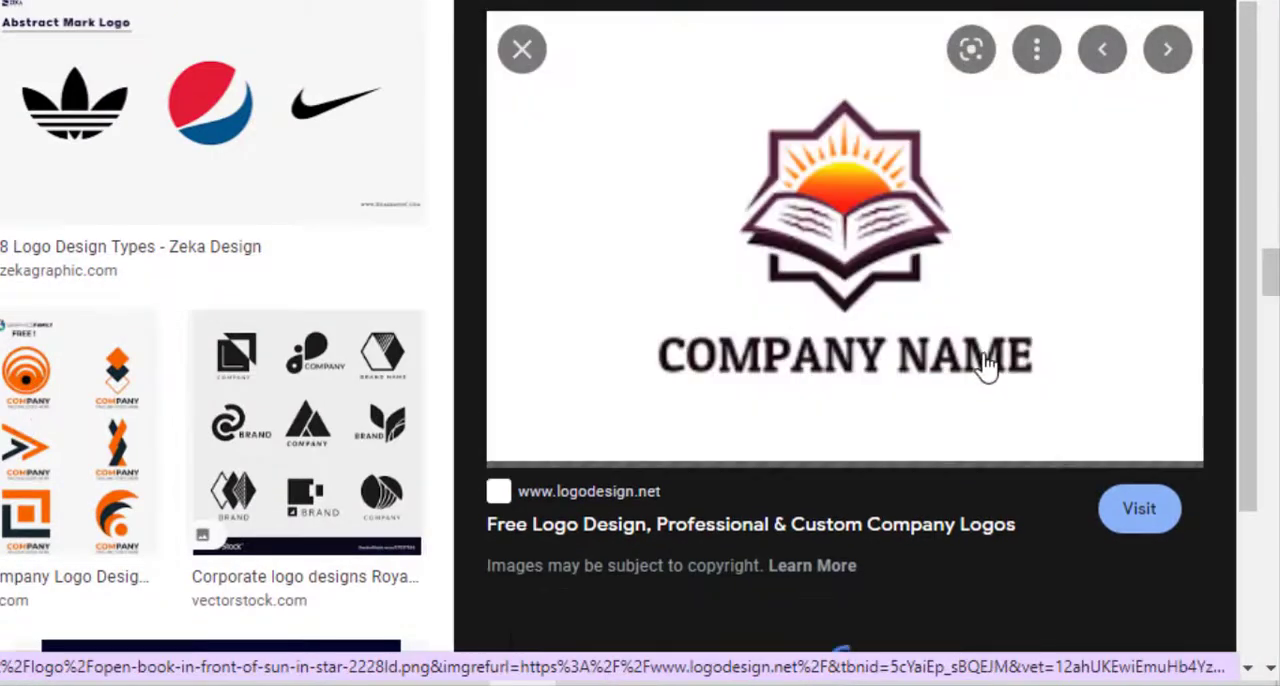
pyautogui.rightClick(780, 262)
pyautogui.click(868, 139)
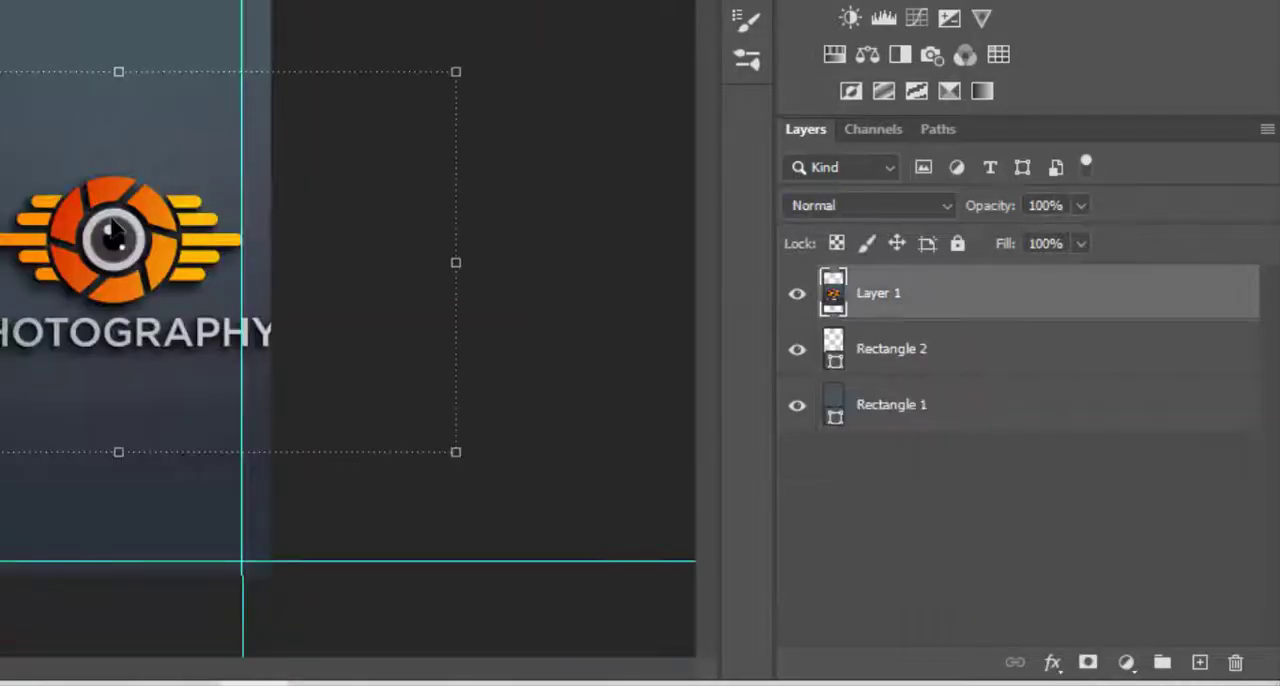
# Replace the Photography logo and Rectangle 2 with the copied book-and-sun logo, enlarged and centred on Rectangle 1.
pyautogui.keyDown('shift'); pyautogui.click(905, 350); pyautogui.keyUp('shift')
pyautogui.press('Delete')
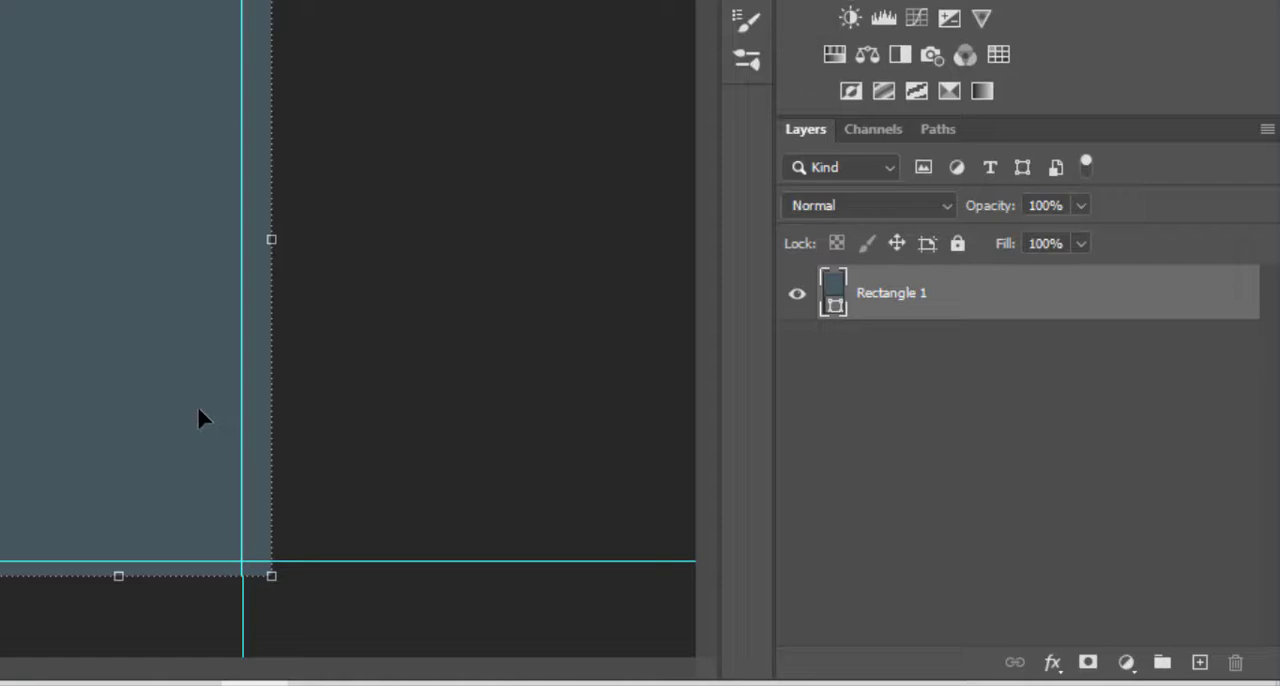
pyautogui.hotkey('ctrl', 'v')
pyautogui.moveTo(176, 274); pyautogui.dragTo(714, 609)
pyautogui.moveTo(190, 450); pyautogui.dragTo(0, 301)
# Recolour Rectangle 1 white to match the book logo's background, and close the label document to update the bottle mockup.
pyautogui.doubleClick(833, 349)
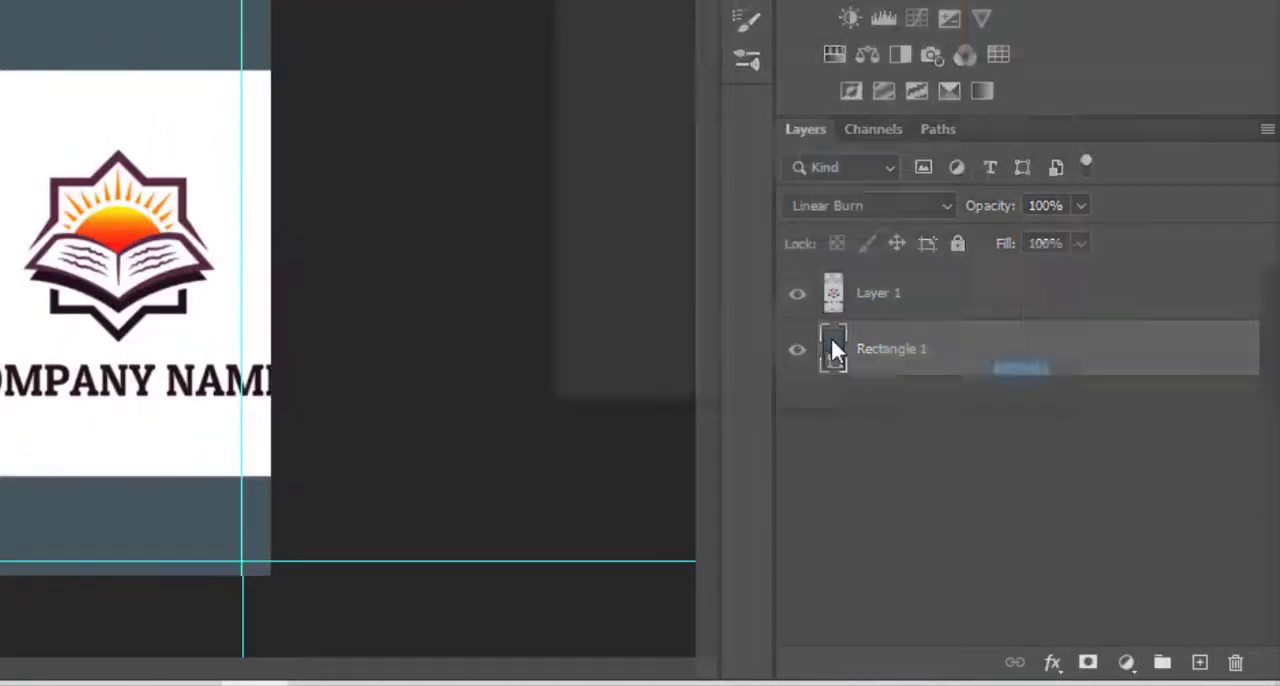
pyautogui.click(146, 80)
pyautogui.press('Return')
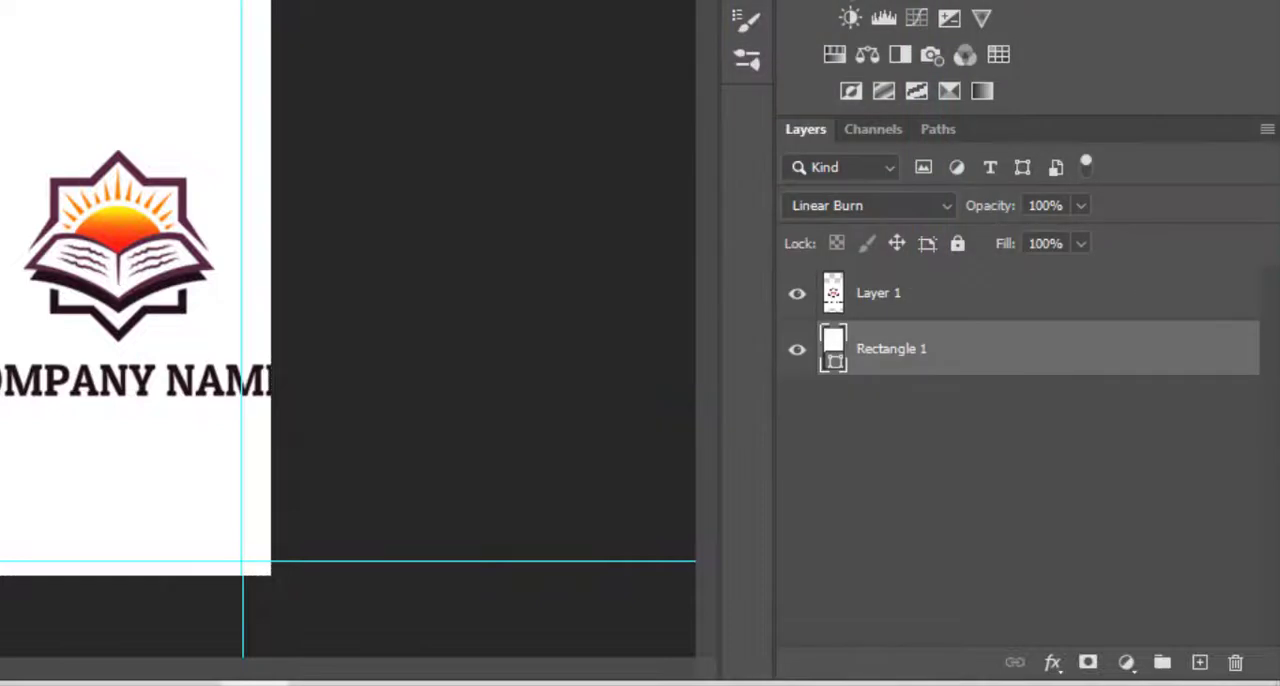
pyautogui.click(1000, 480)
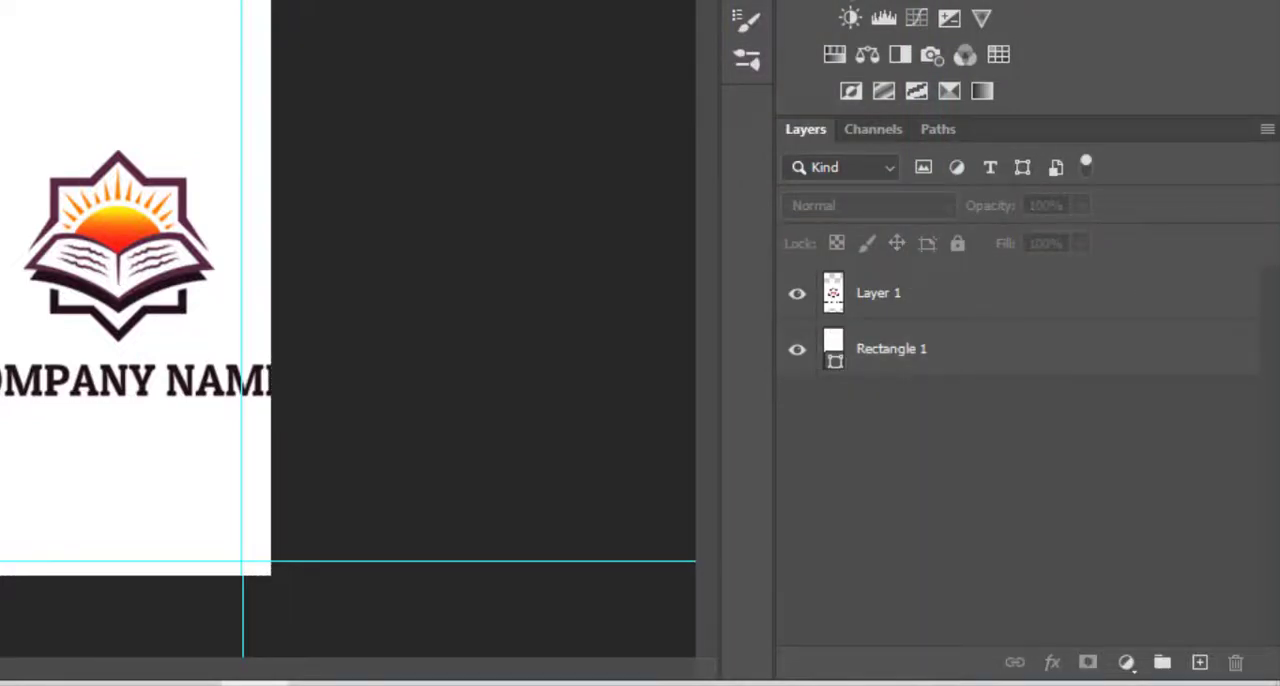
pyautogui.hotkey('ctrl', 'w')
pyautogui.click(515, 218)
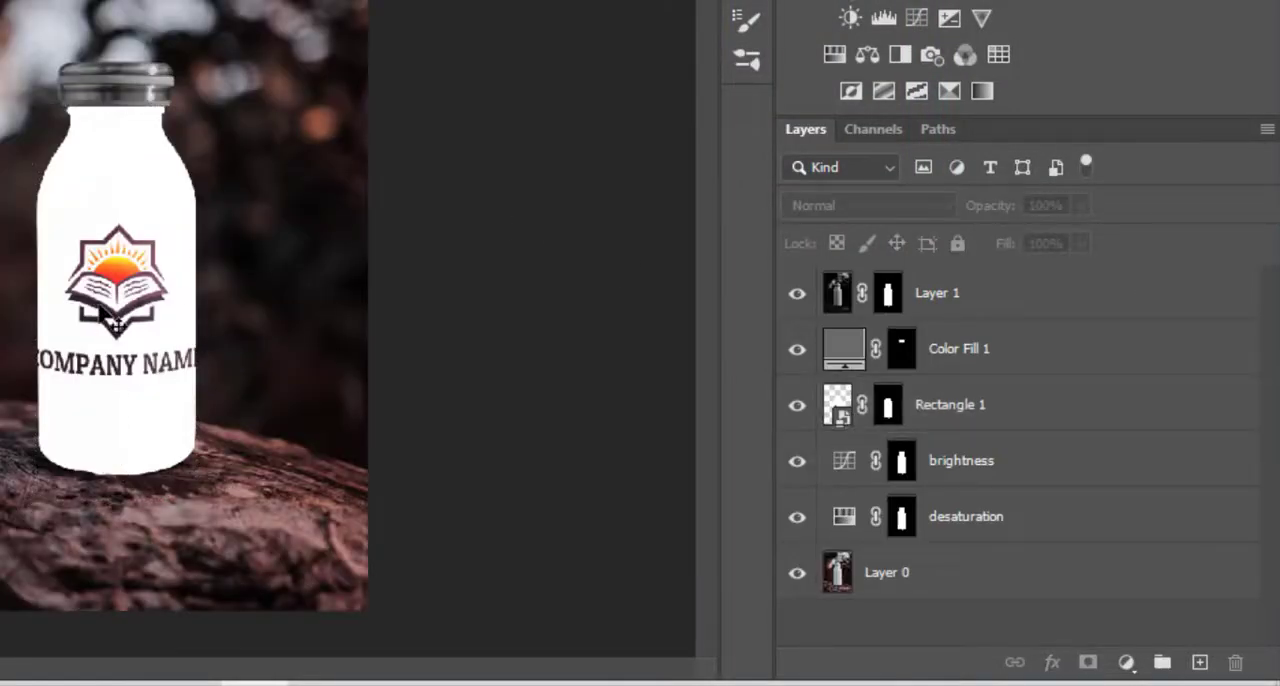
# Try Multiply on the Rectangle 1 label layer in the mockup, and set its blend mode to Color Burn.
pyautogui.click(111, 225)
pyautogui.click(796, 293)
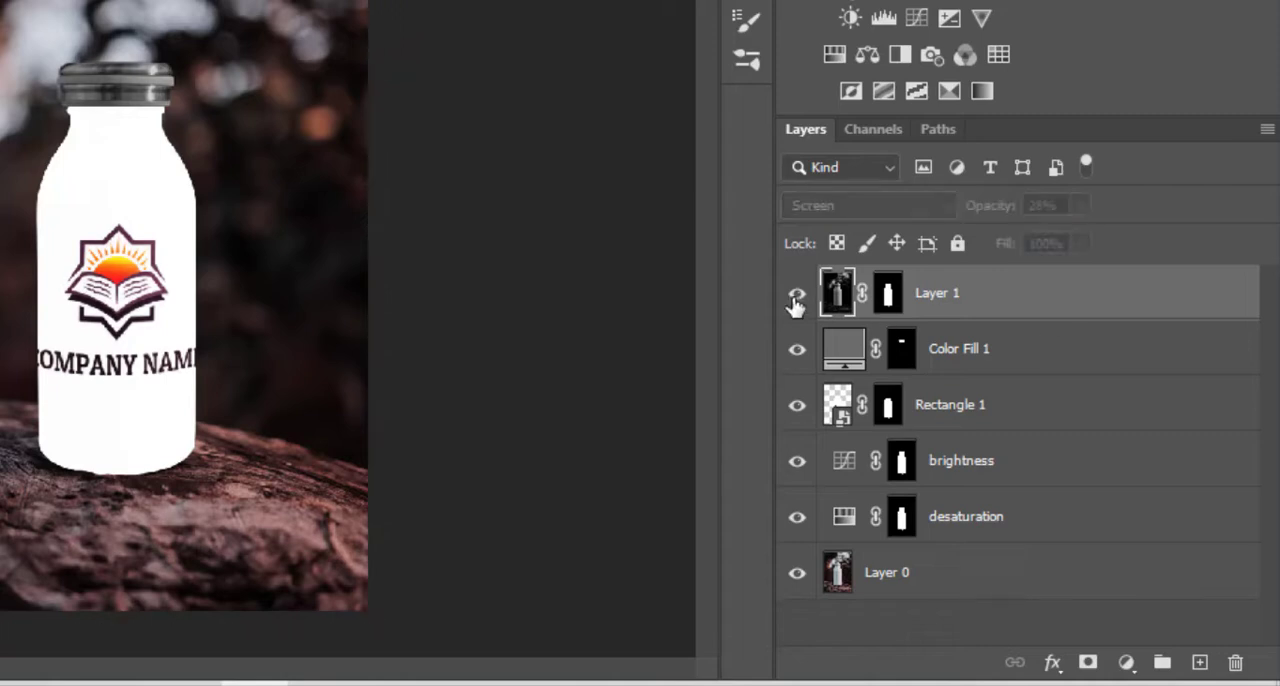
pyautogui.click(945, 408)
pyautogui.click(831, 199)
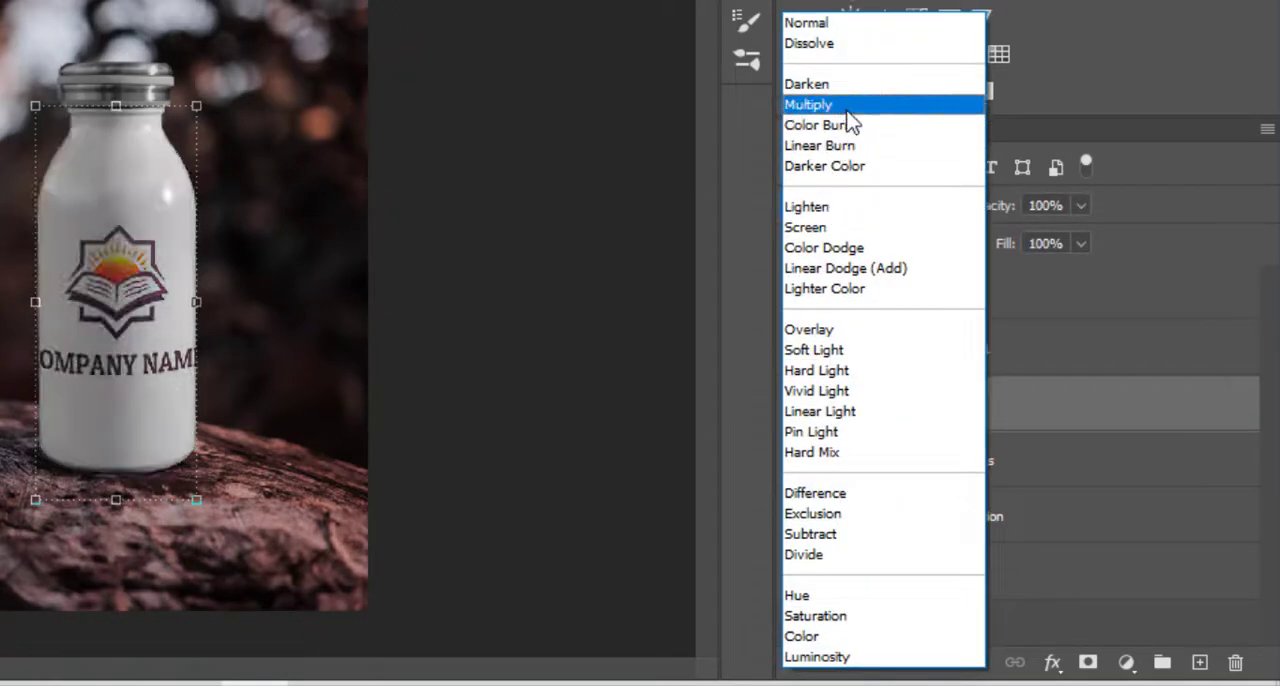
pyautogui.click(848, 114)
pyautogui.click(840, 207)
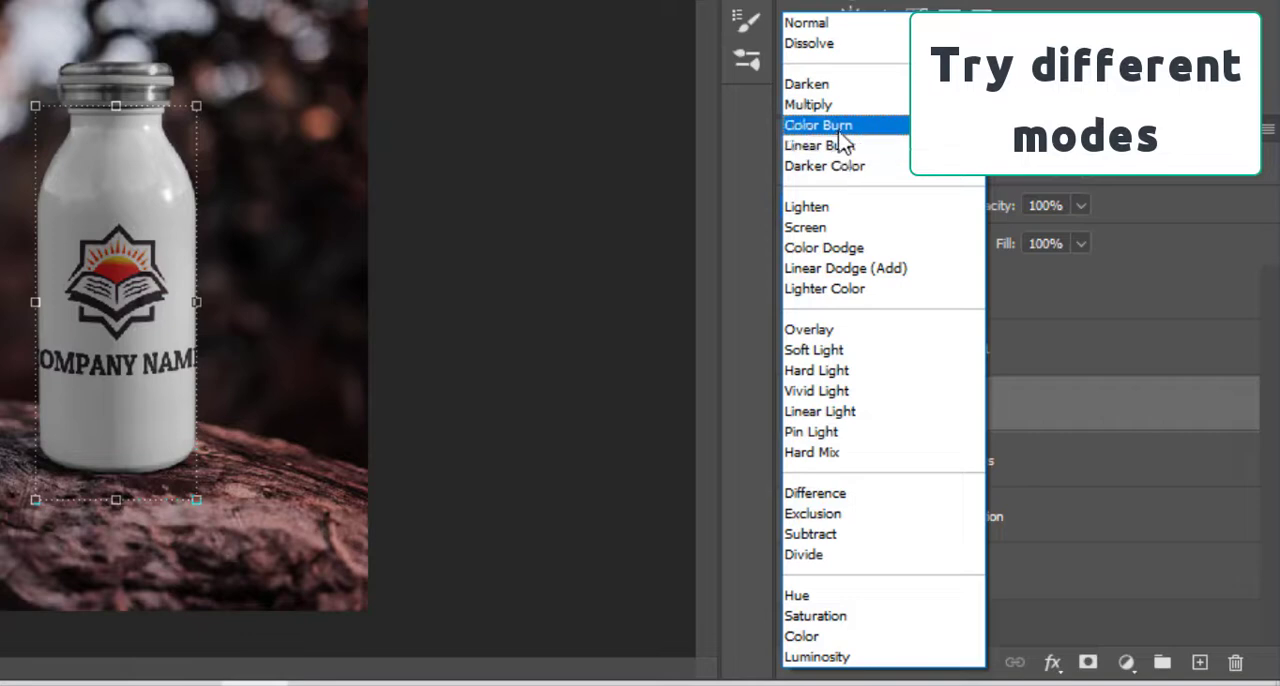
pyautogui.click(848, 130)
pyautogui.click(474, 327)
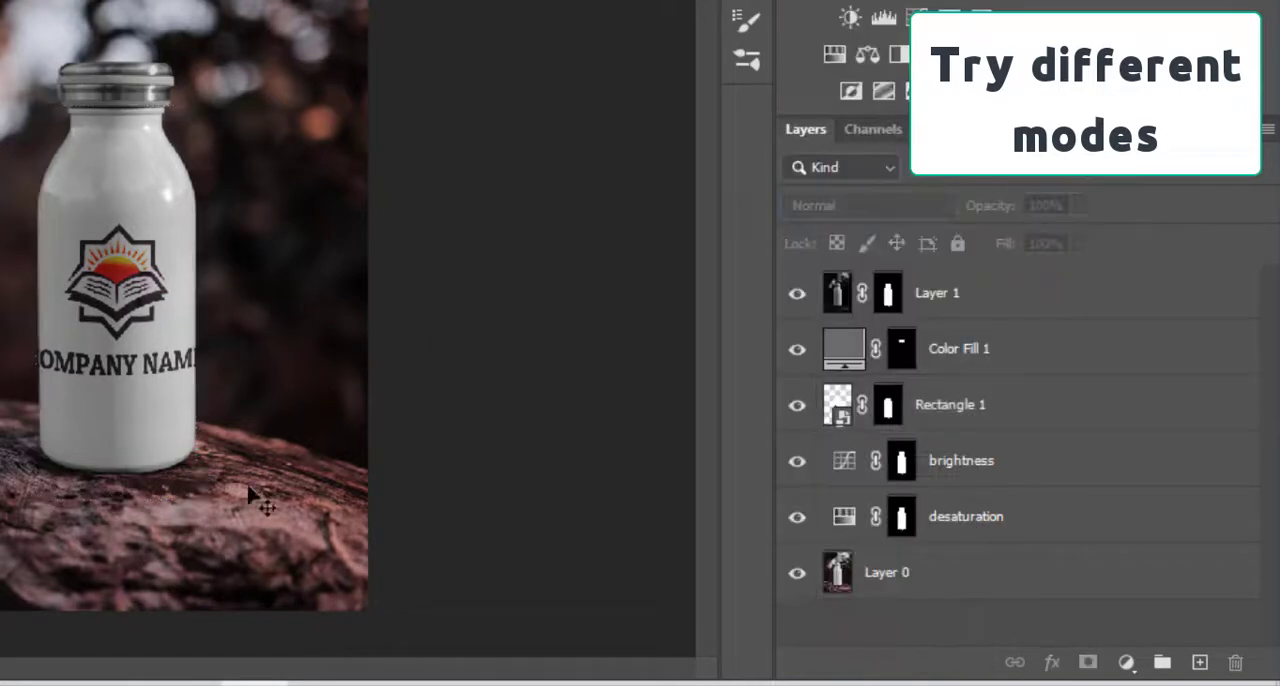
pyautogui.scroll(3, 156, 461)
pyautogui.scroll(1, 170, 455)
pyautogui.scroll(-3, 183, 226)
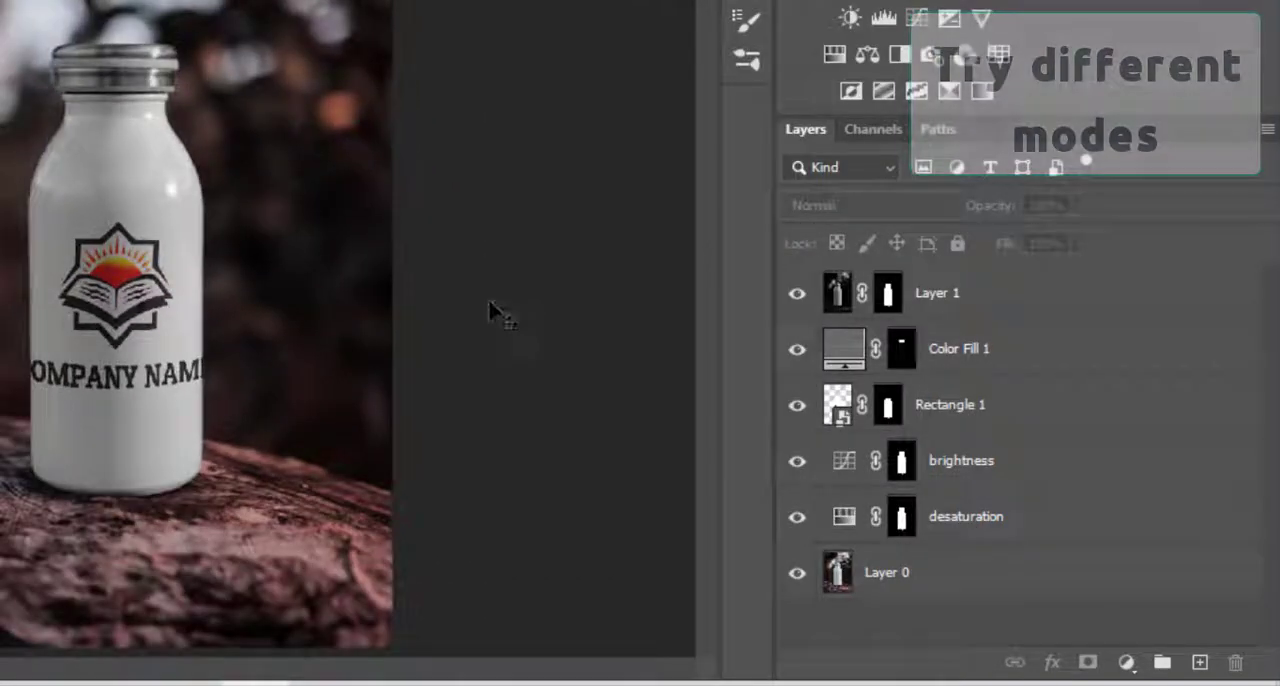